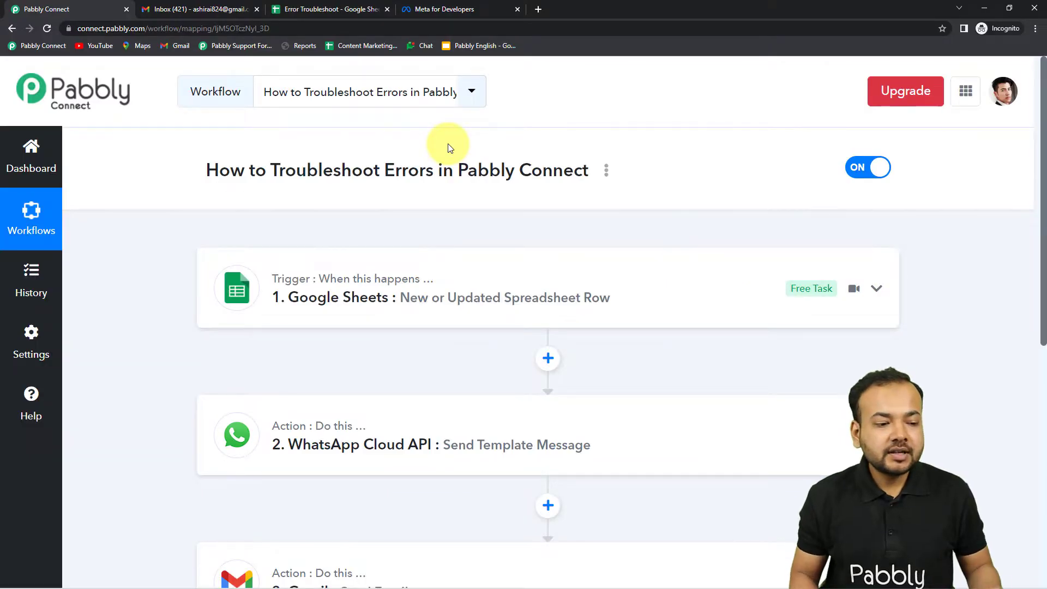
Step: Look over the existing sheet rows, then switch to the Error Troubleshoot spreadsheet
{"action": "scroll", "coordinate": [450, 148], "scroll_direction": "down", "scroll_amount": 1}
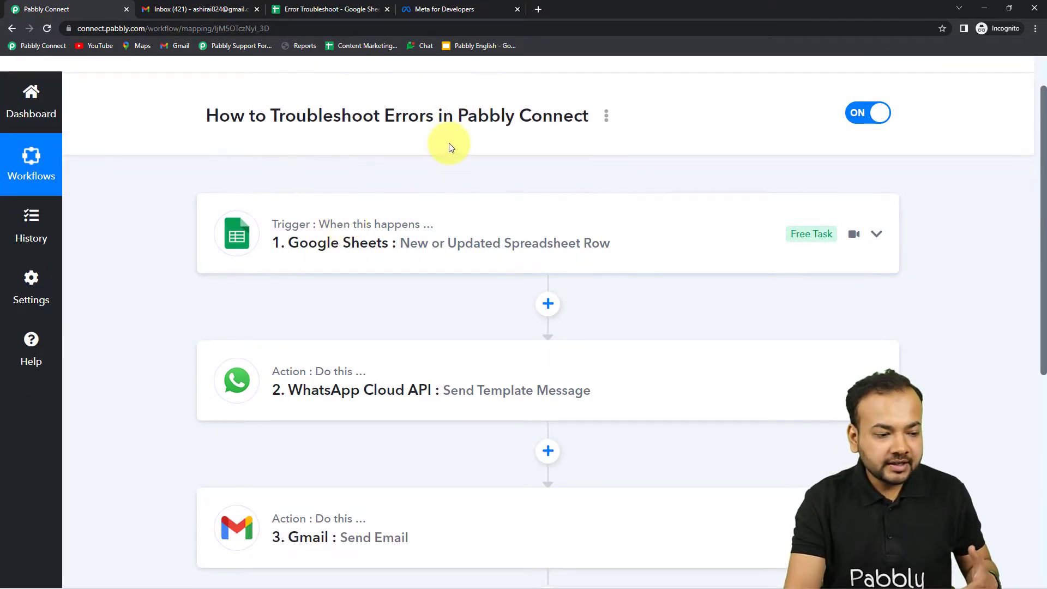
{"action": "scroll", "coordinate": [450, 148], "scroll_direction": "down", "scroll_amount": 1}
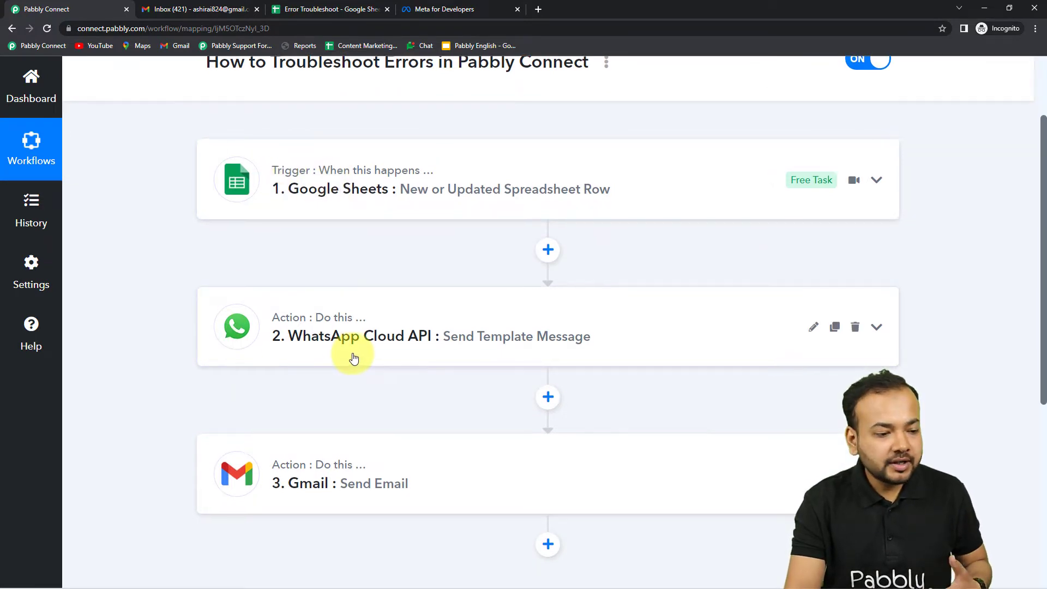
{"action": "scroll", "coordinate": [354, 358], "scroll_direction": "up", "scroll_amount": 2}
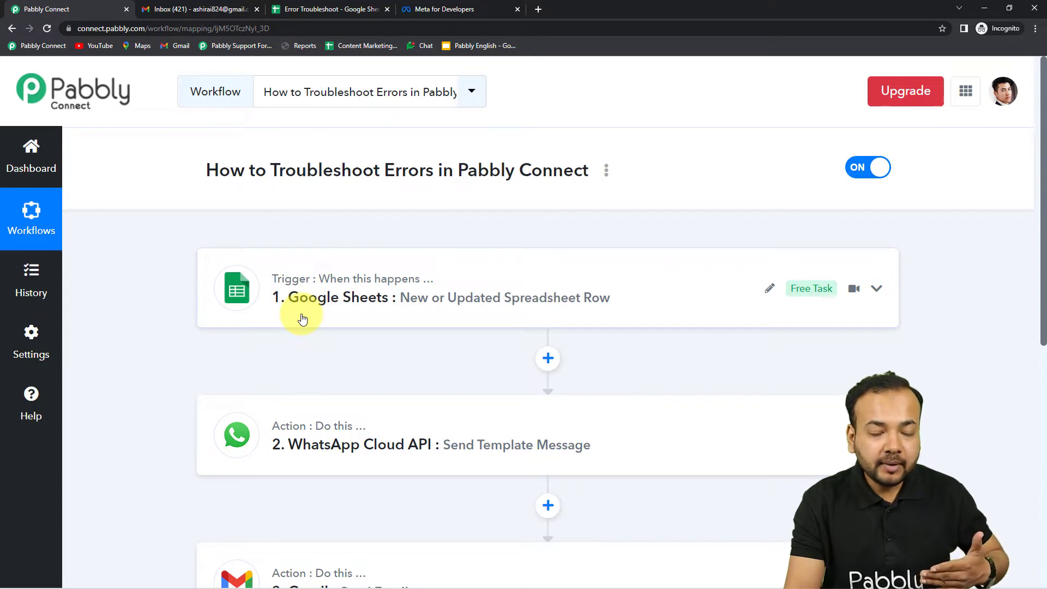
{"action": "scroll", "coordinate": [302, 319], "scroll_direction": "down", "scroll_amount": 1}
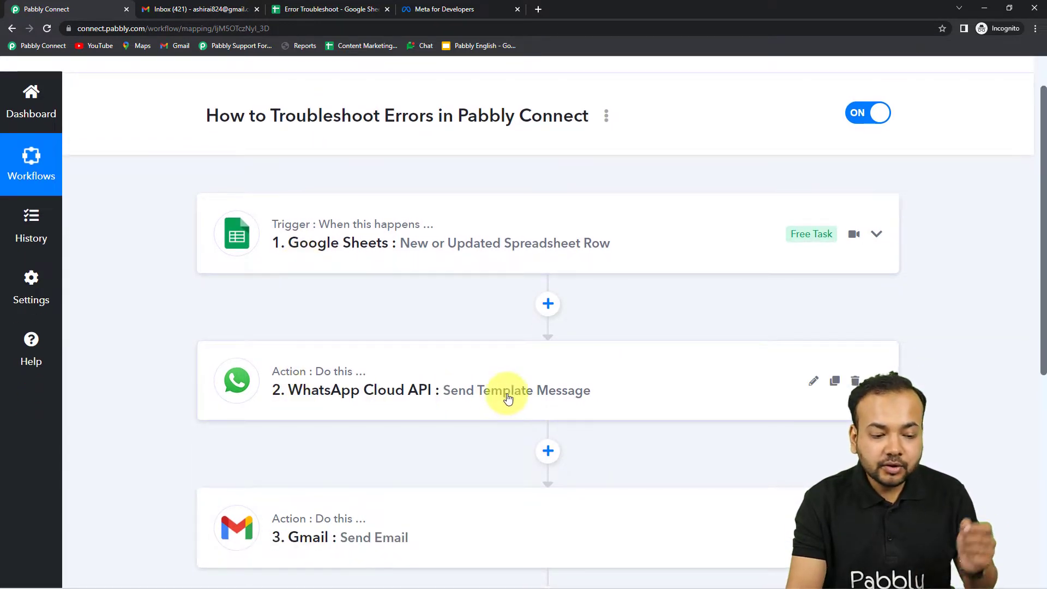
{"action": "scroll", "coordinate": [578, 397], "scroll_direction": "down", "scroll_amount": 4}
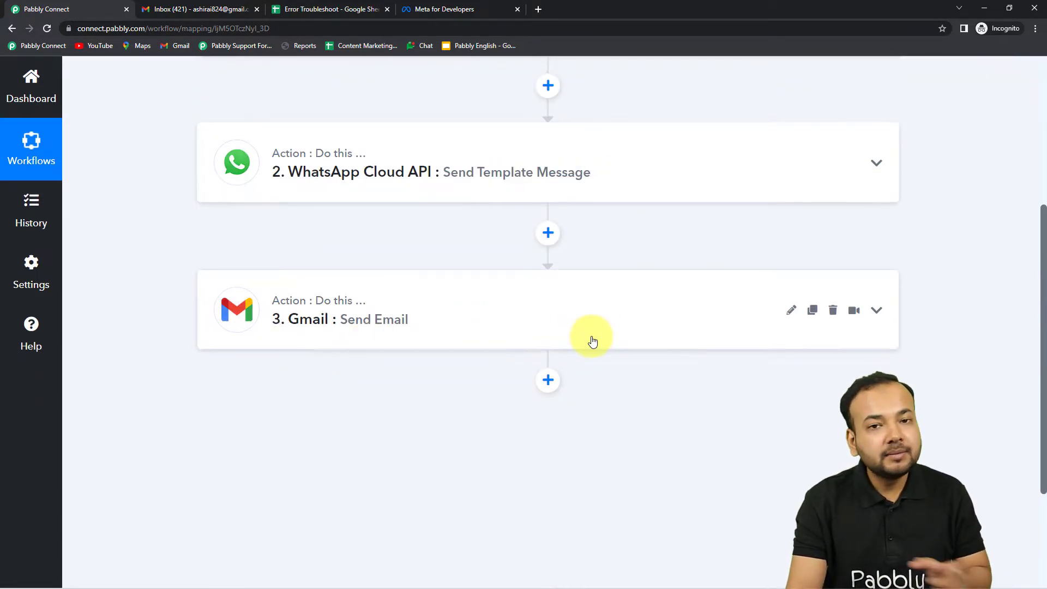
{"action": "scroll", "coordinate": [638, 341], "scroll_direction": "up", "scroll_amount": 5}
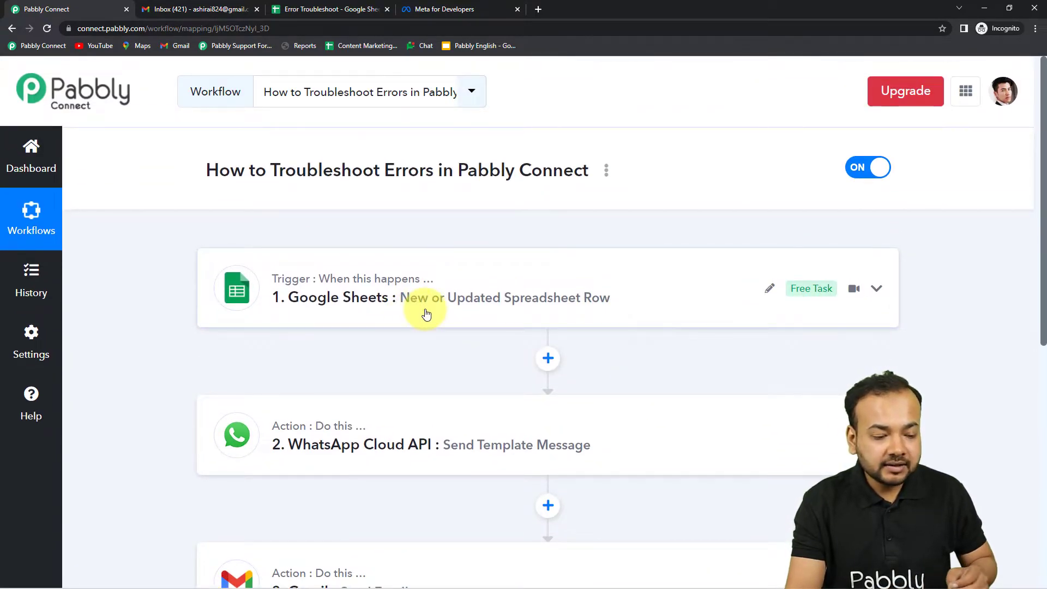
{"action": "scroll", "coordinate": [427, 315], "scroll_direction": "down", "scroll_amount": 3}
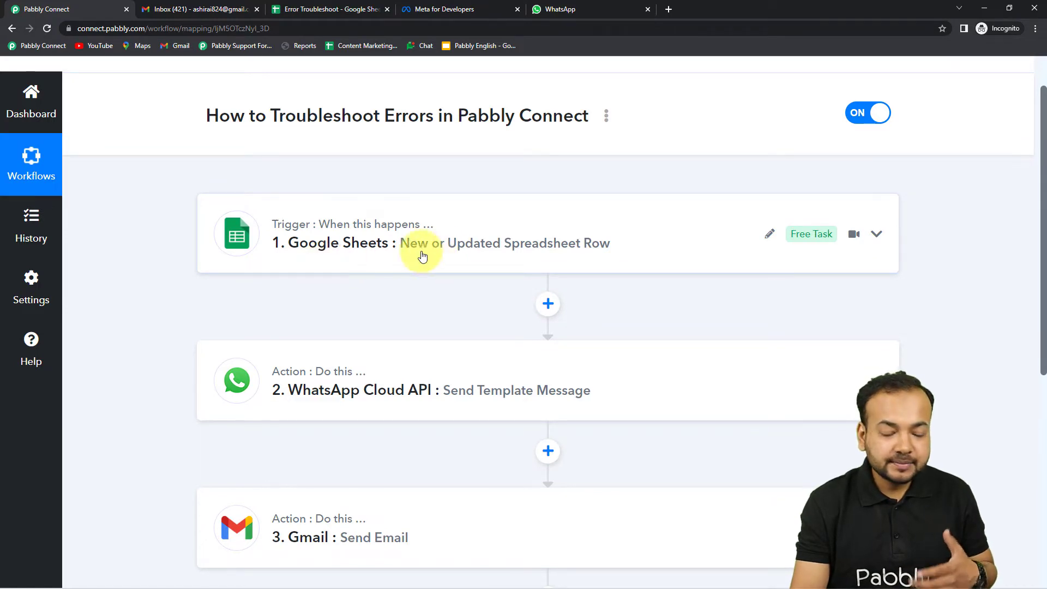
{"action": "left_click", "coordinate": [300, 9]}
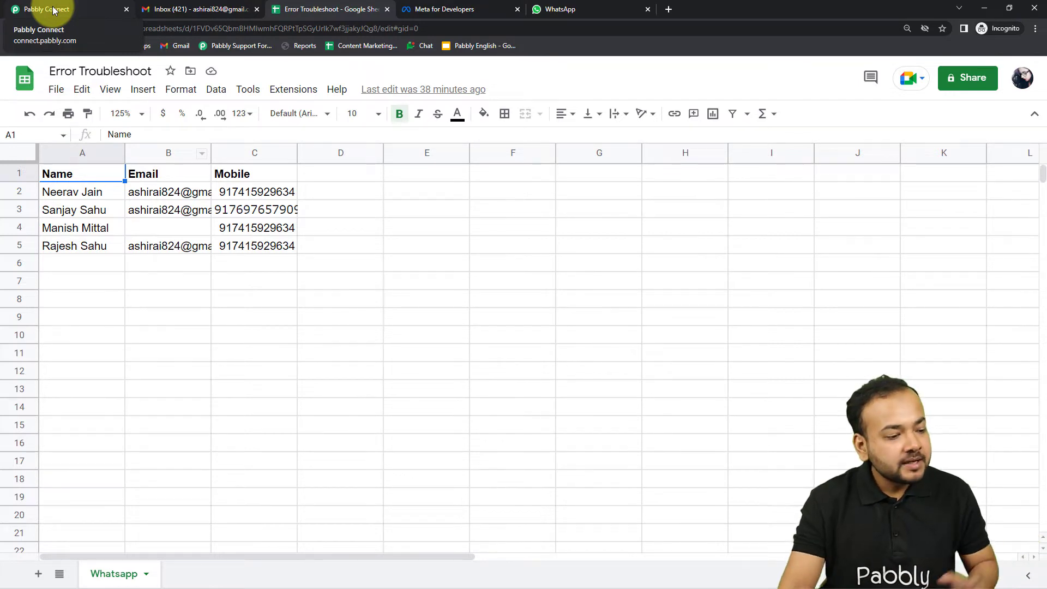
Step: Fill row 6 with the contact's name in A6, e-mail in B6 and mobile number in C6
{"action": "double_click", "coordinate": [78, 267]}
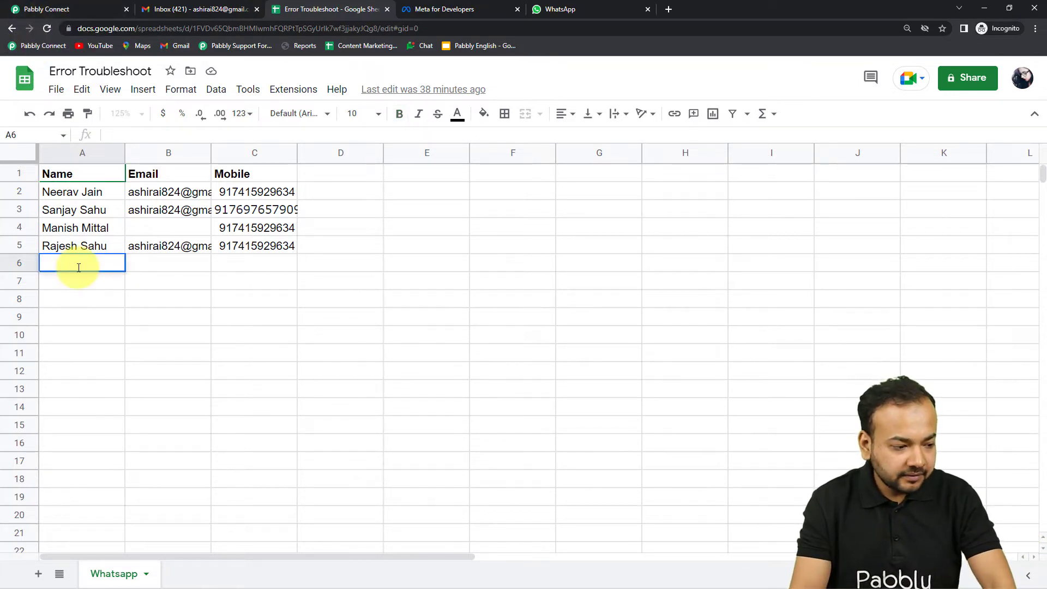
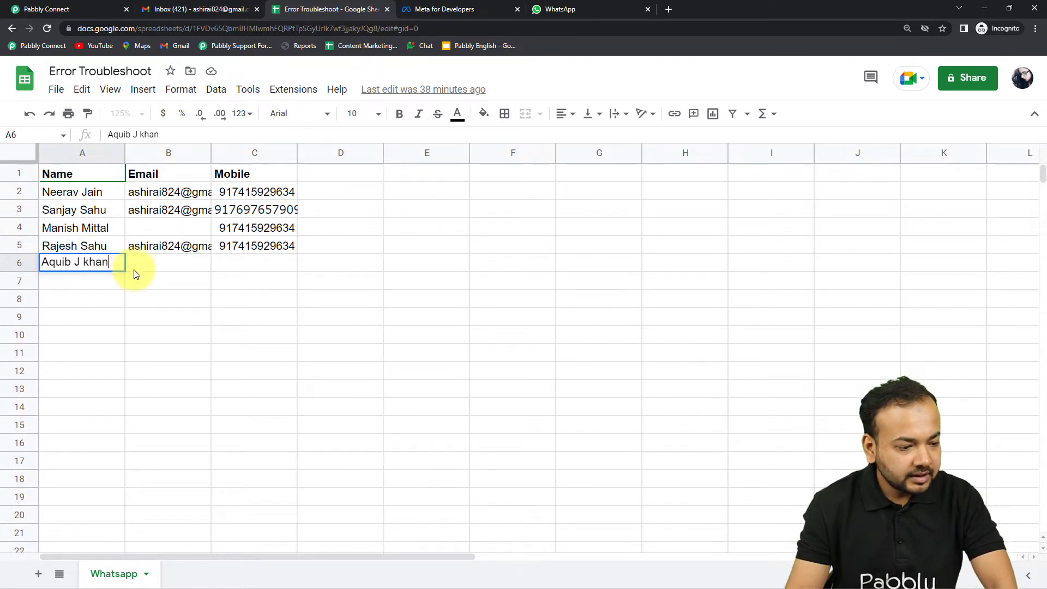
{"action": "left_click", "coordinate": [134, 269]}
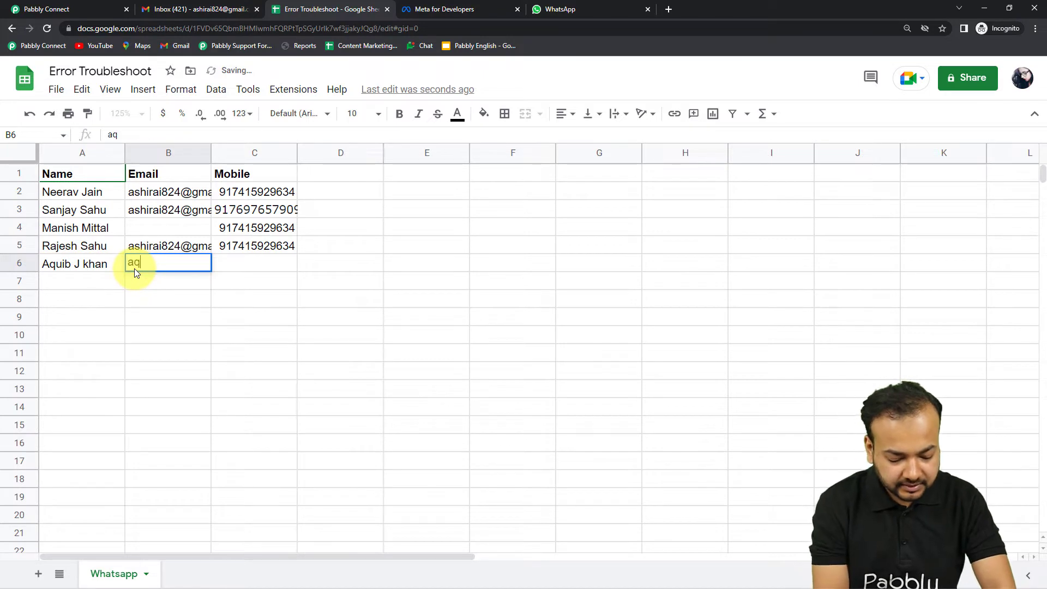
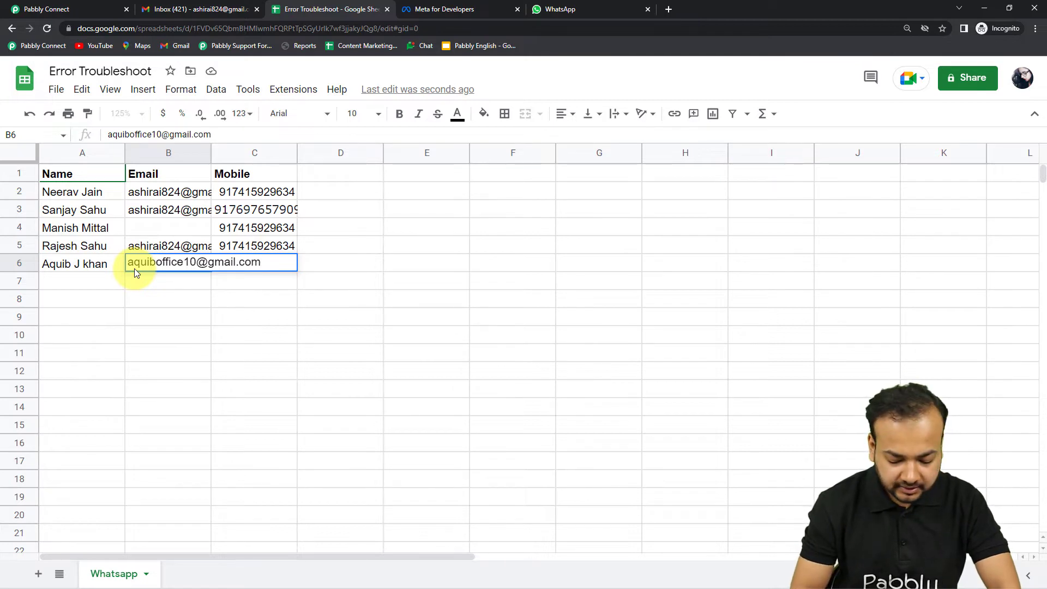
{"action": "left_click", "coordinate": [267, 284]}
{"action": "left_click", "coordinate": [271, 266]}
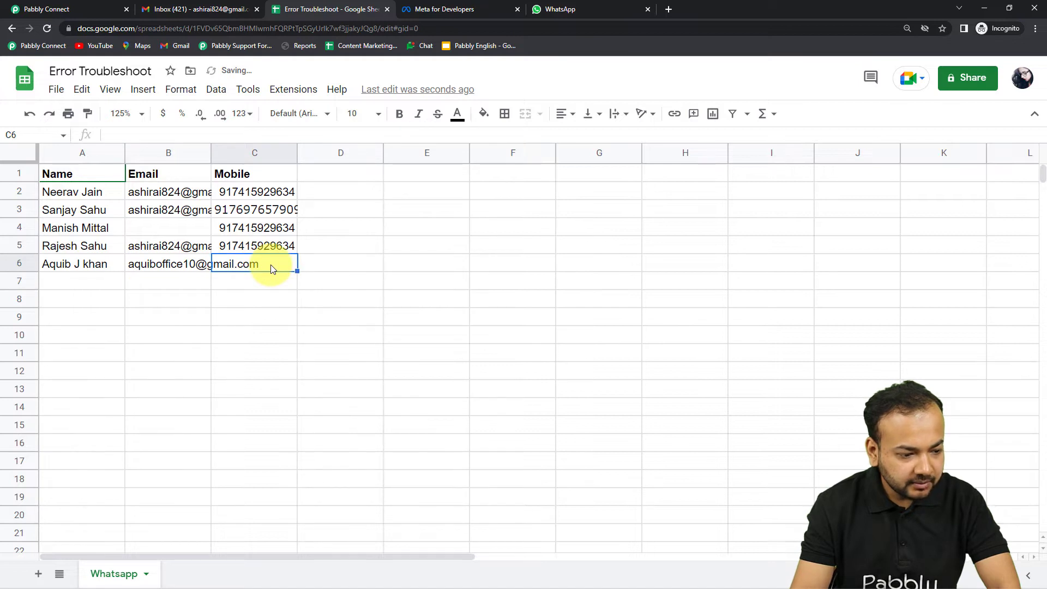
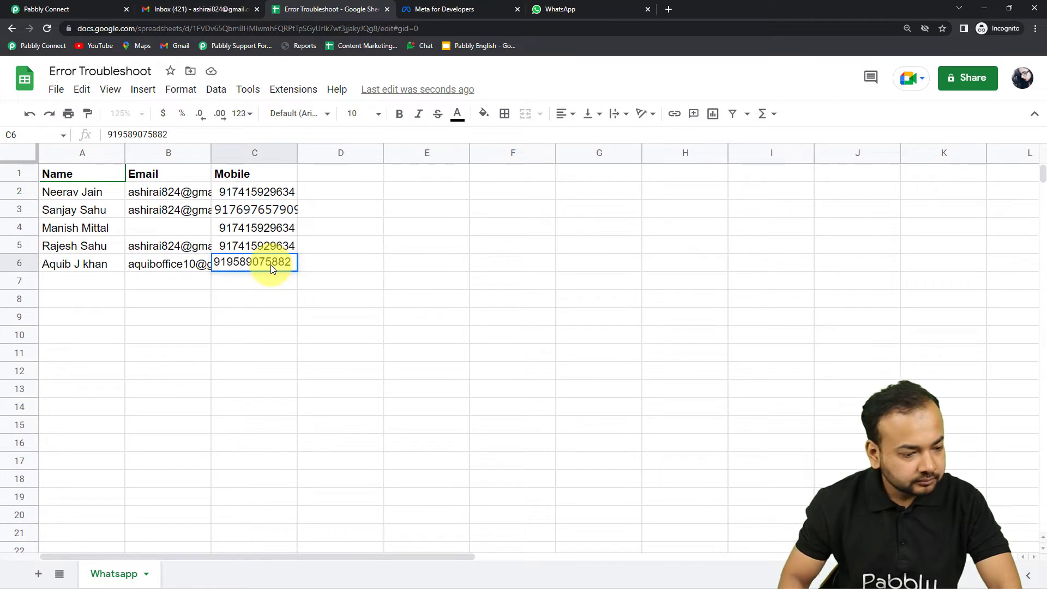
{"action": "key", "text": "Return"}
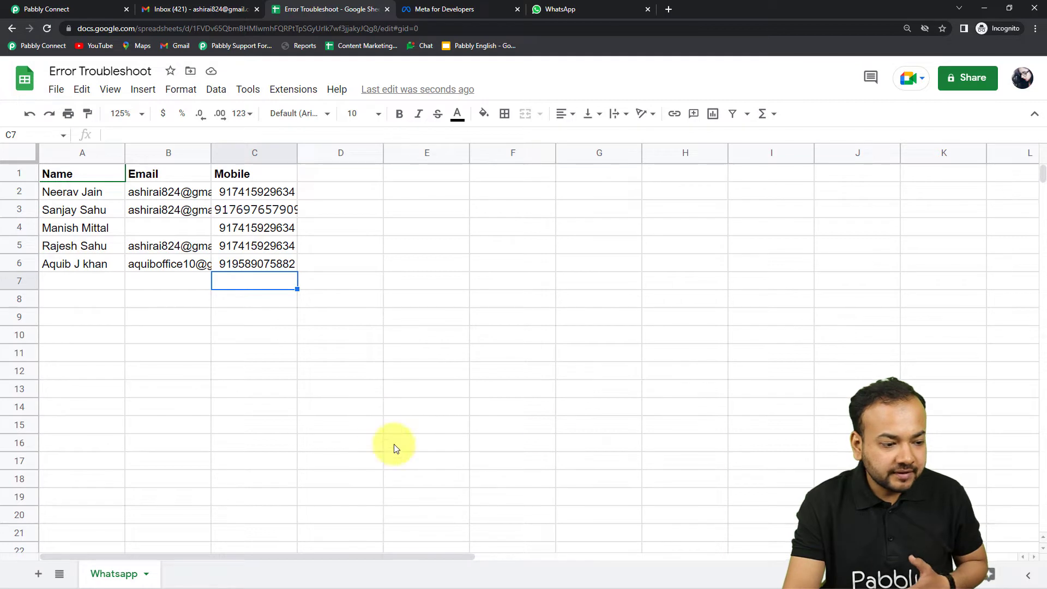
Step: Check WhatsApp Web for the message, then minimize it and move to the Gmail inbox
{"action": "left_click", "coordinate": [578, 9]}
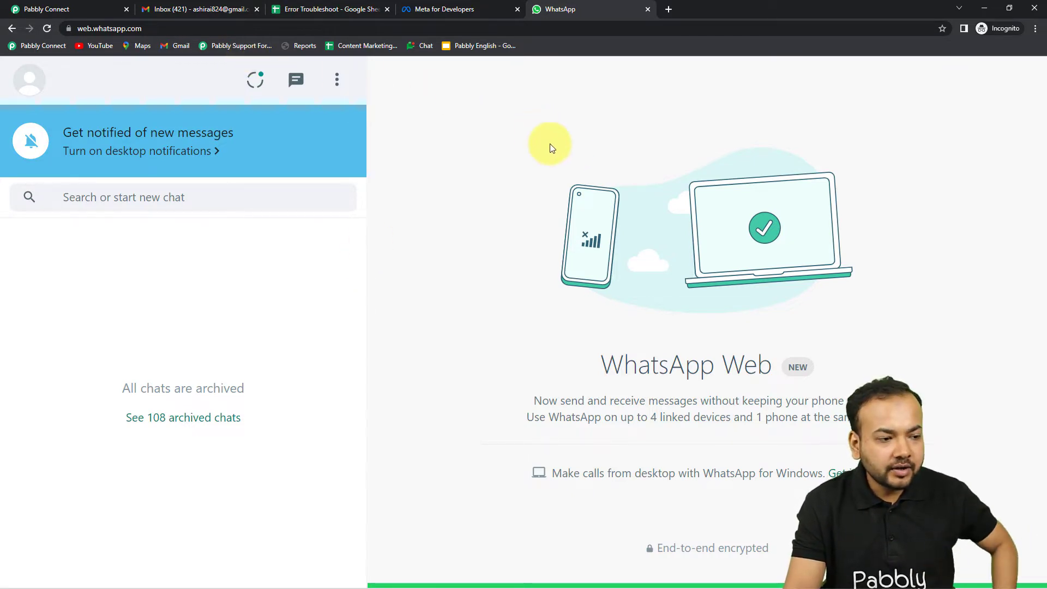
{"action": "left_click", "coordinate": [984, 8]}
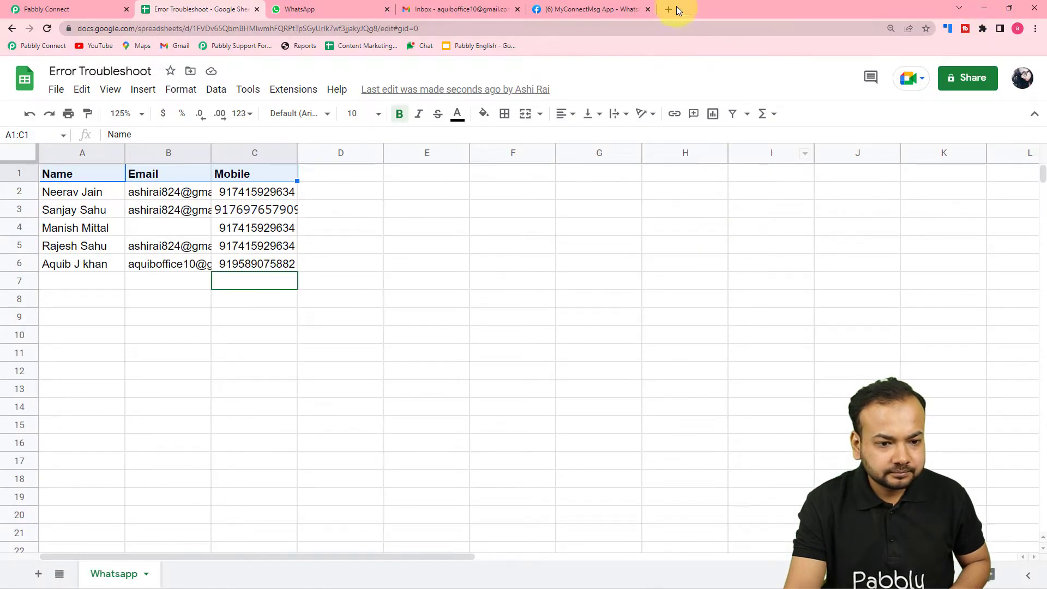
{"action": "left_click", "coordinate": [456, 10]}
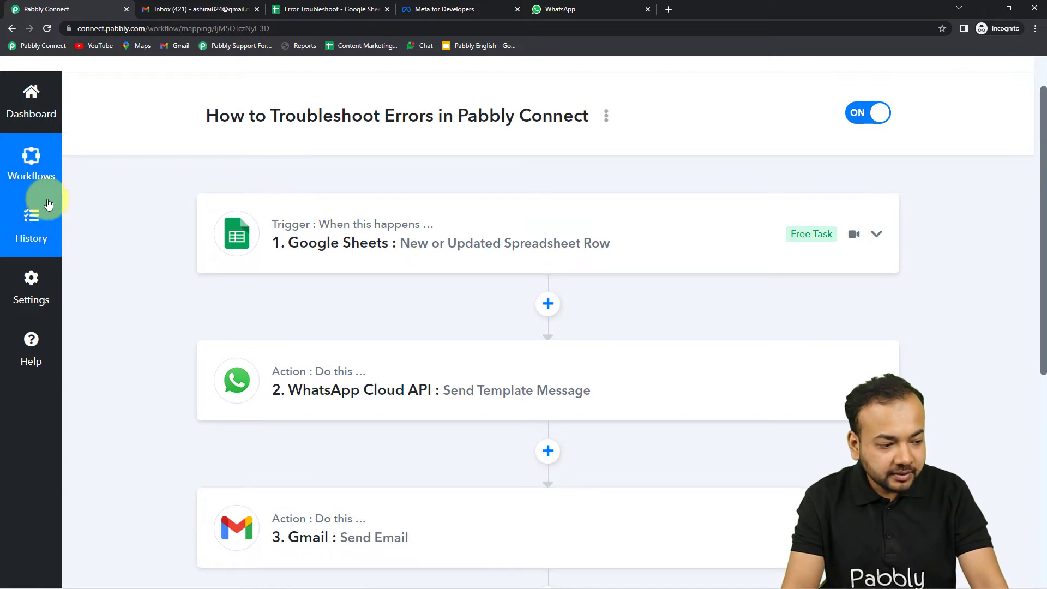
Step: Open the workflow's Task History and read the 0 Workflow Executed and 0 Task Consumed cards
{"action": "left_click", "coordinate": [37, 232]}
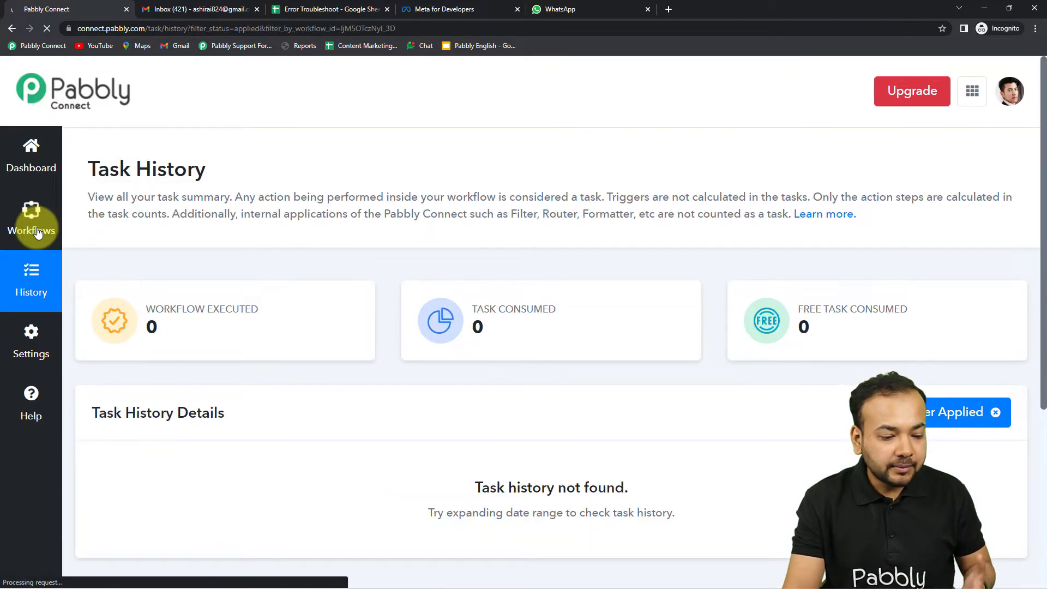
{"action": "scroll", "coordinate": [298, 300], "scroll_direction": "down", "scroll_amount": 3}
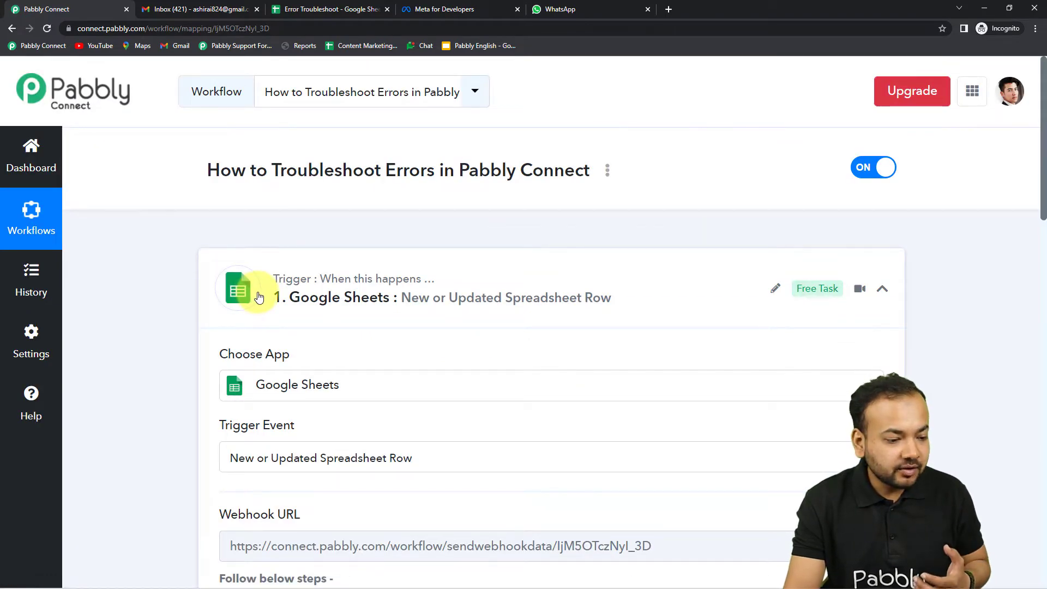
{"action": "scroll", "coordinate": [259, 297], "scroll_direction": "down", "scroll_amount": 1}
{"action": "scroll", "coordinate": [171, 289], "scroll_direction": "down", "scroll_amount": 2}
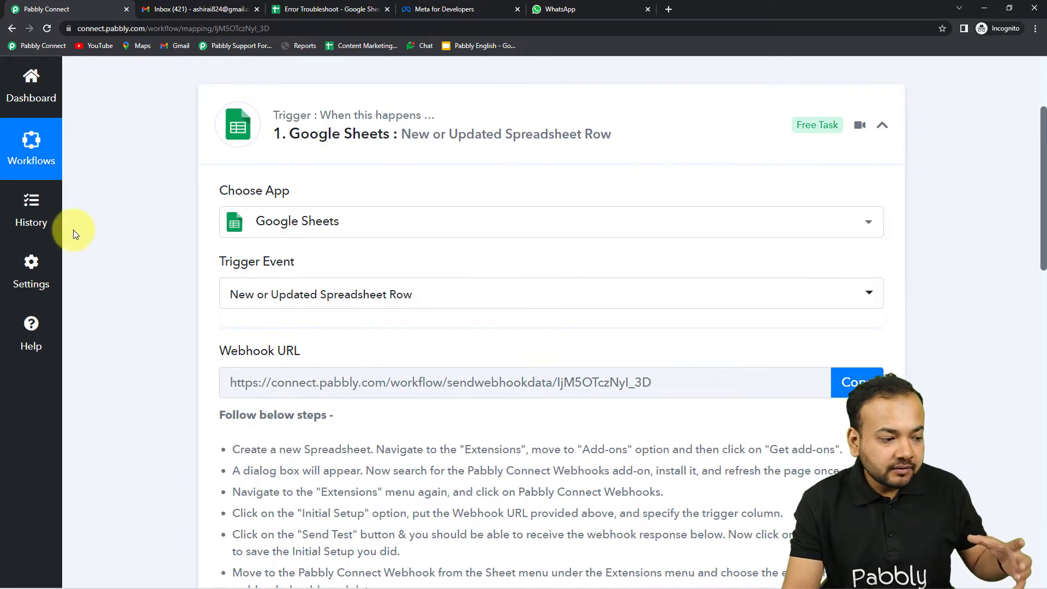
{"action": "left_click", "coordinate": [30, 215]}
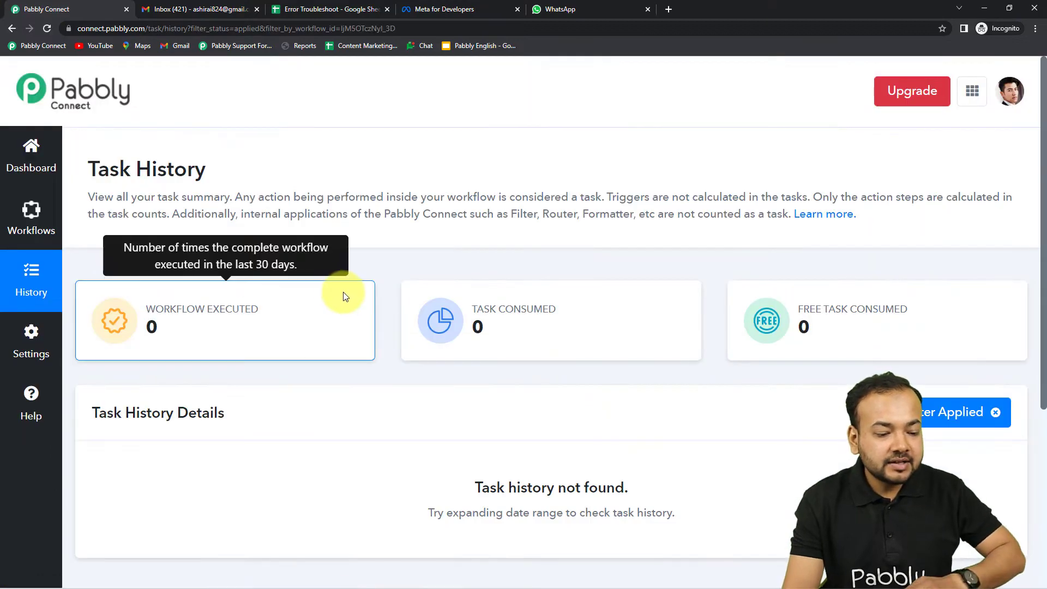
{"action": "mouse_move", "coordinate": [422, 332]}
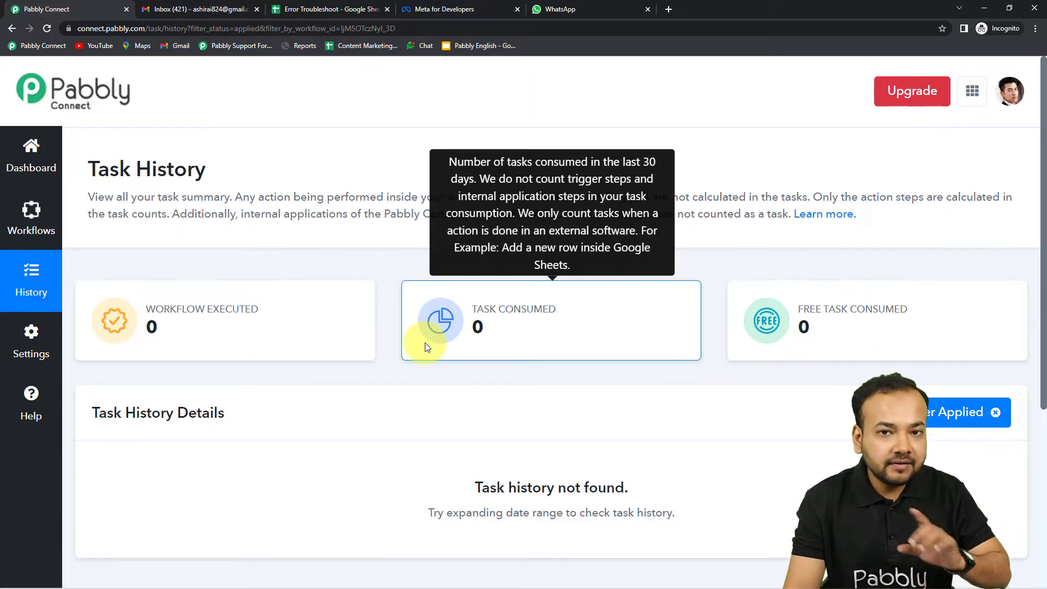
{"action": "mouse_move", "coordinate": [299, 295]}
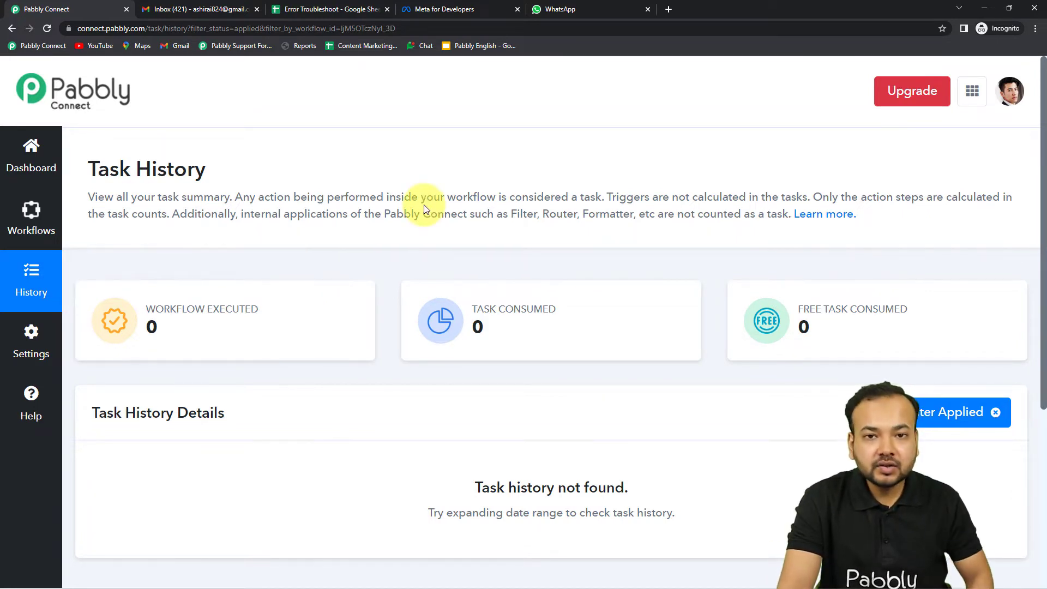
Step: Return to the workflow and scroll to the Google Sheets trigger's Webhook URL
{"action": "left_click", "coordinate": [29, 217]}
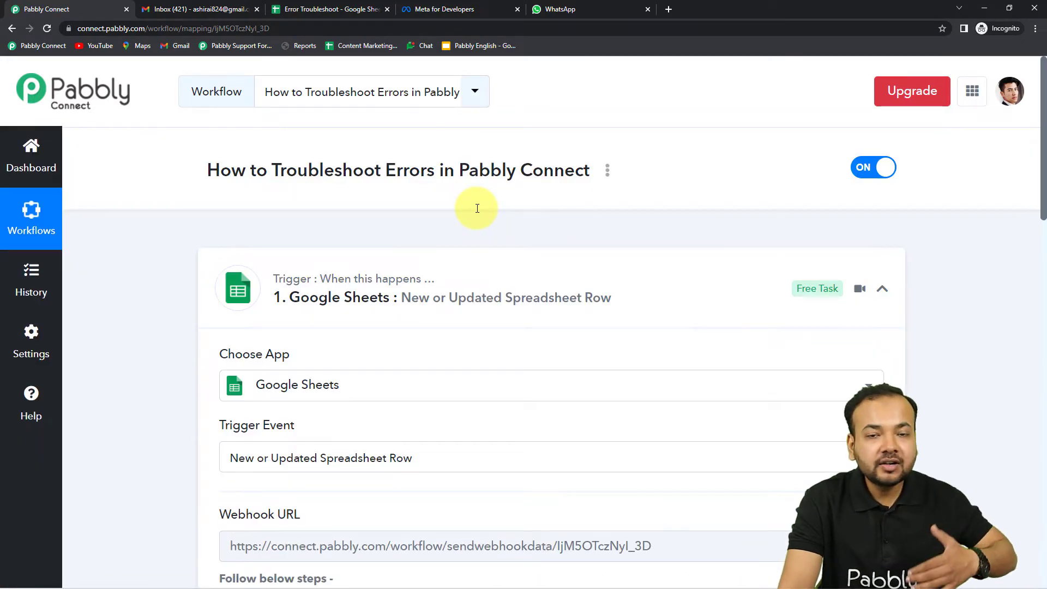
{"action": "scroll", "coordinate": [477, 210], "scroll_direction": "down", "scroll_amount": 1}
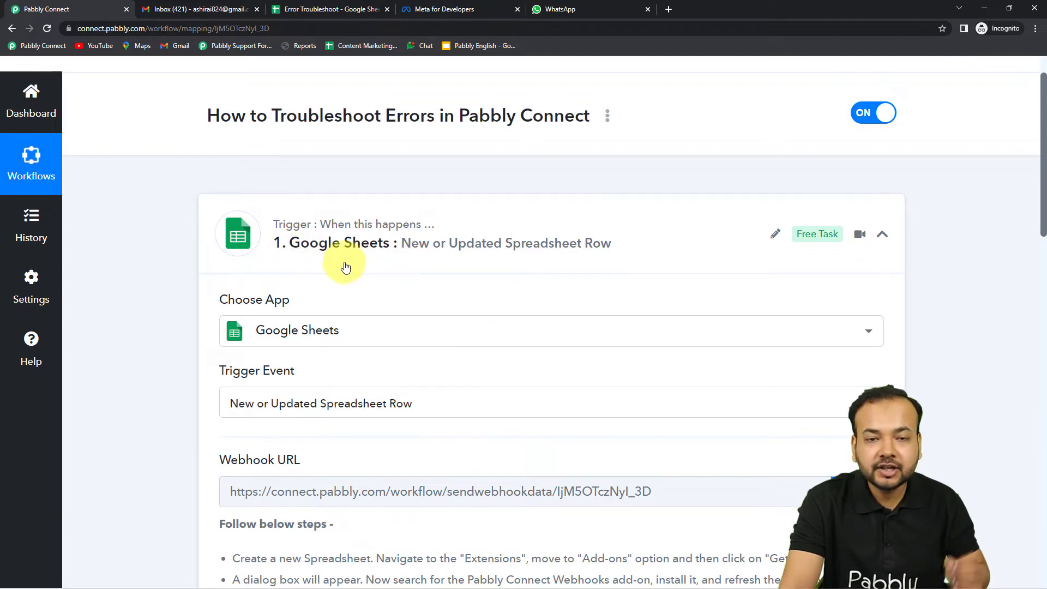
{"action": "scroll", "coordinate": [352, 280], "scroll_direction": "down", "scroll_amount": 2}
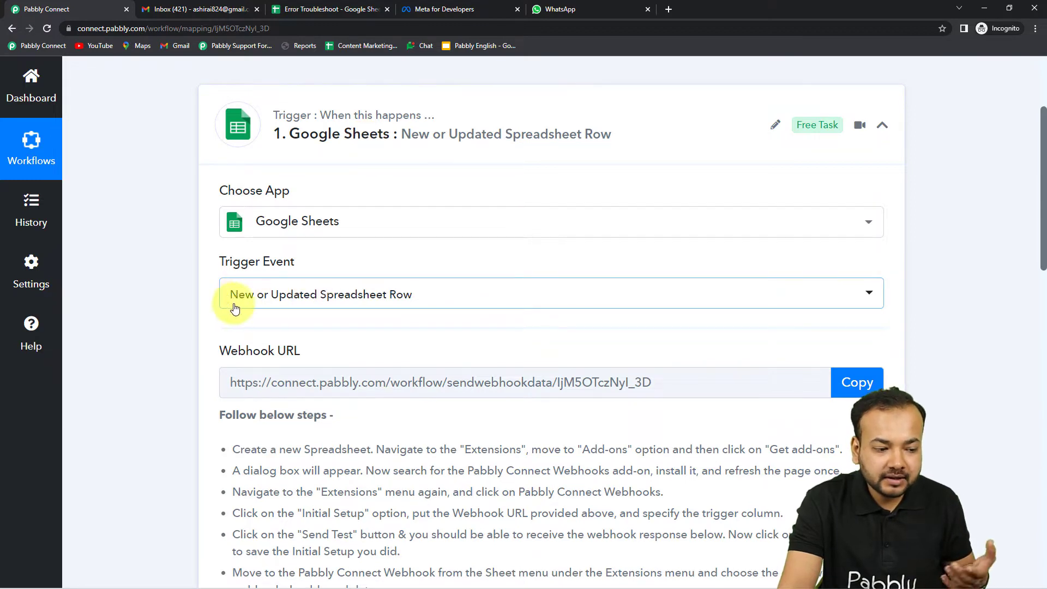
{"action": "scroll", "coordinate": [406, 320], "scroll_direction": "down", "scroll_amount": 1}
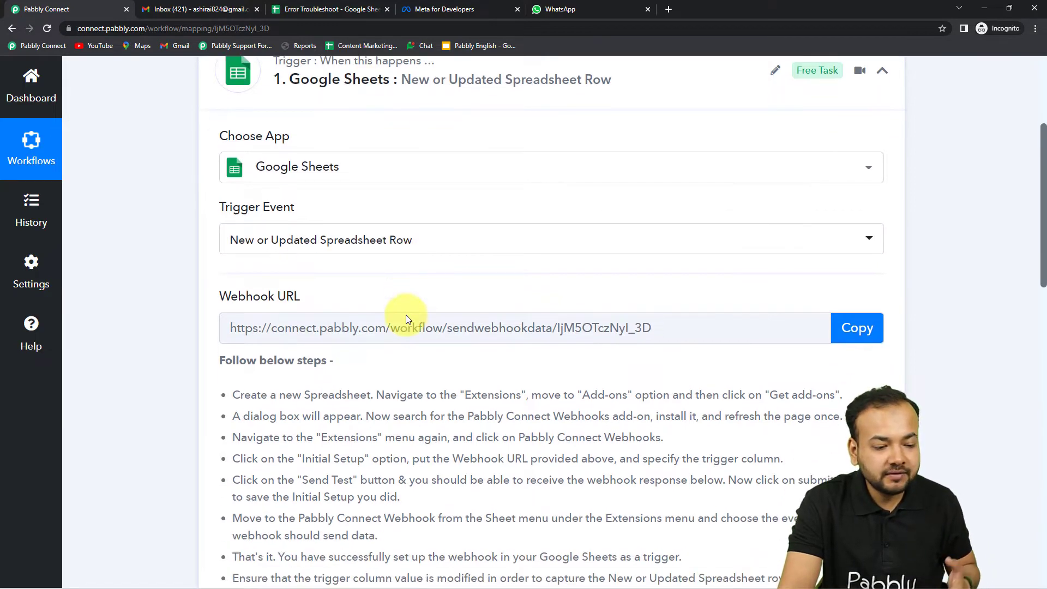
{"action": "scroll", "coordinate": [406, 320], "scroll_direction": "down", "scroll_amount": 2}
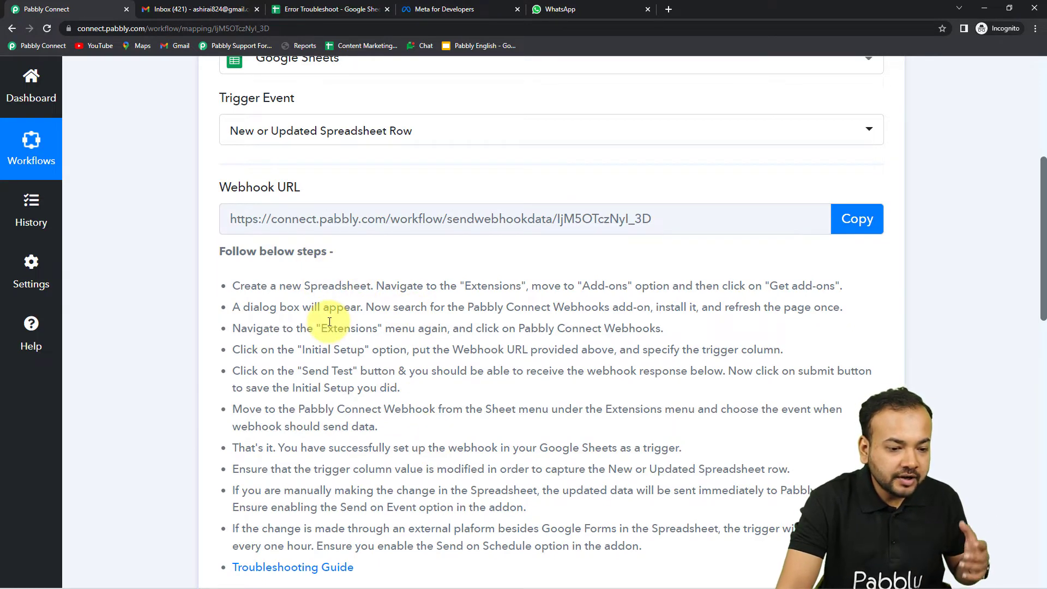
{"action": "scroll", "coordinate": [330, 322], "scroll_direction": "down", "scroll_amount": 1}
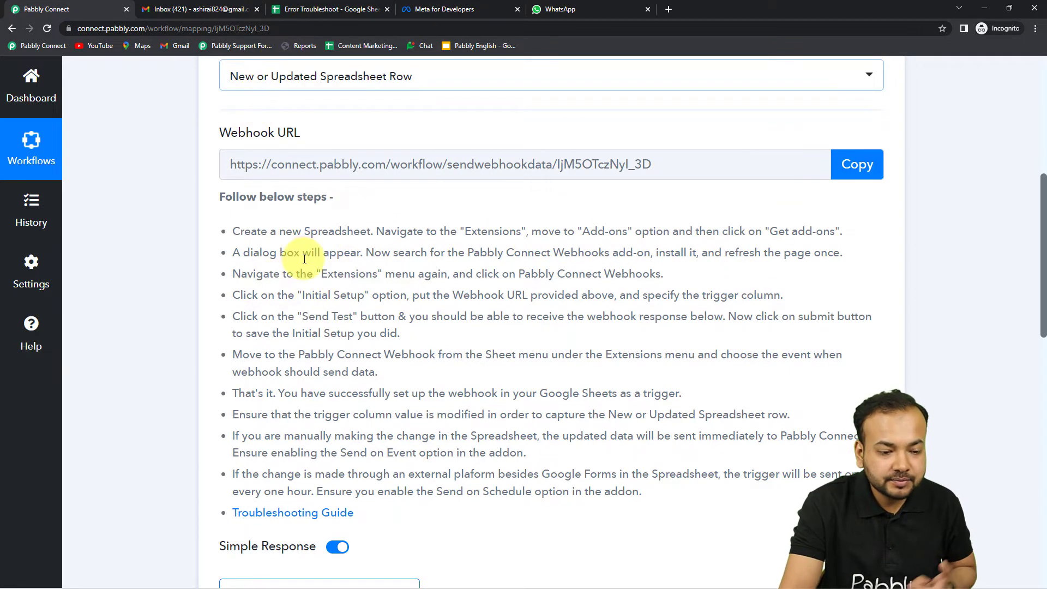
{"action": "scroll", "coordinate": [668, 287], "scroll_direction": "down", "scroll_amount": 2}
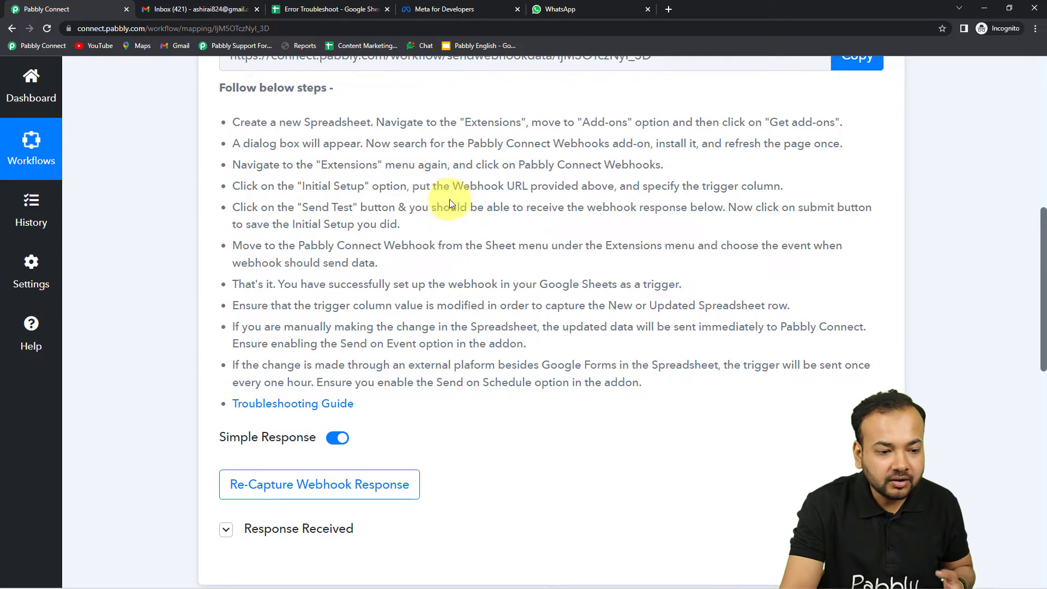
Step: Read through the trigger's 'Follow below steps' add-on setup instructions
{"action": "scroll", "coordinate": [472, 199], "scroll_direction": "up", "scroll_amount": 2}
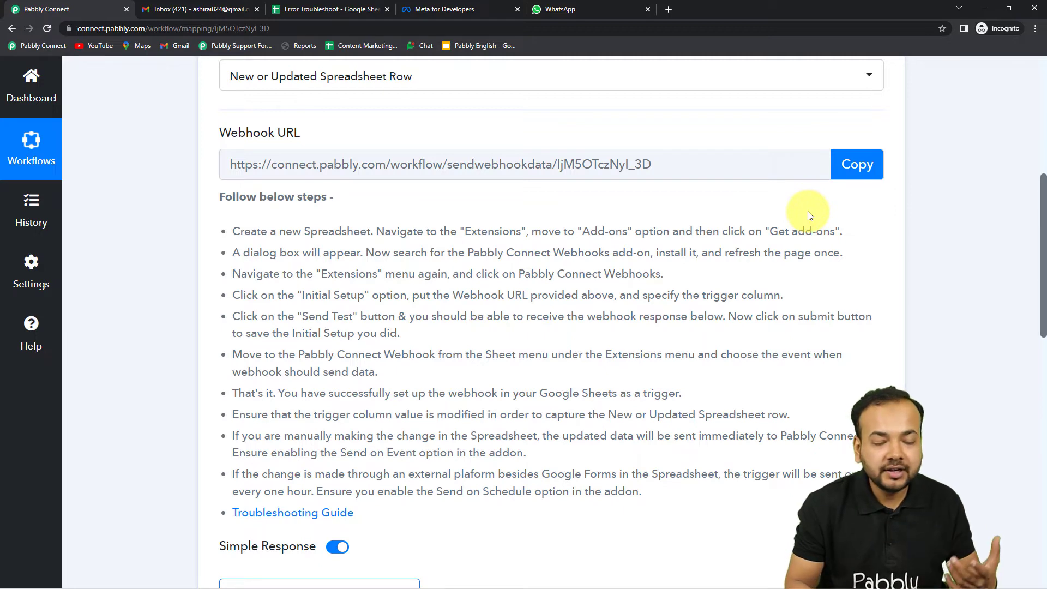
{"action": "scroll", "coordinate": [810, 215], "scroll_direction": "up", "scroll_amount": 3}
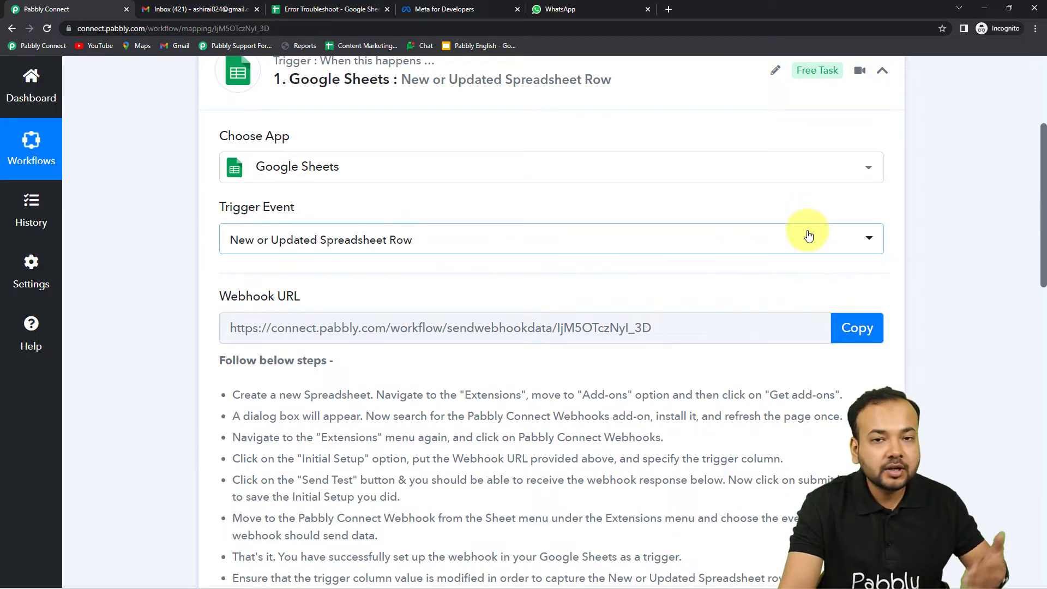
{"action": "scroll", "coordinate": [763, 262], "scroll_direction": "down", "scroll_amount": 1}
{"action": "scroll", "coordinate": [525, 278], "scroll_direction": "down", "scroll_amount": 3}
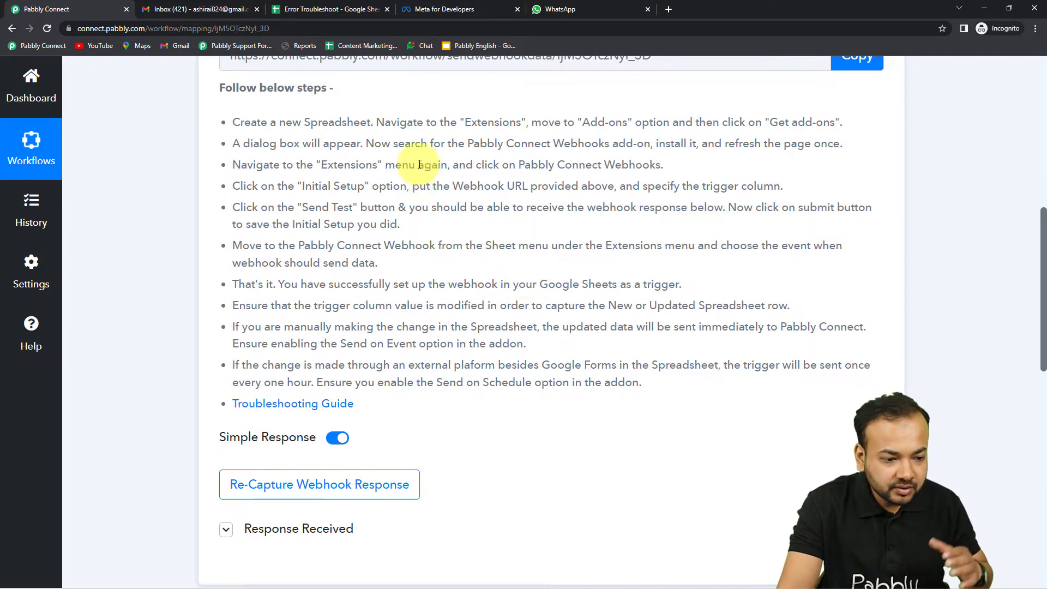
{"action": "scroll", "coordinate": [327, 235], "scroll_direction": "up", "scroll_amount": 2}
{"action": "scroll", "coordinate": [267, 284], "scroll_direction": "up", "scroll_amount": 2}
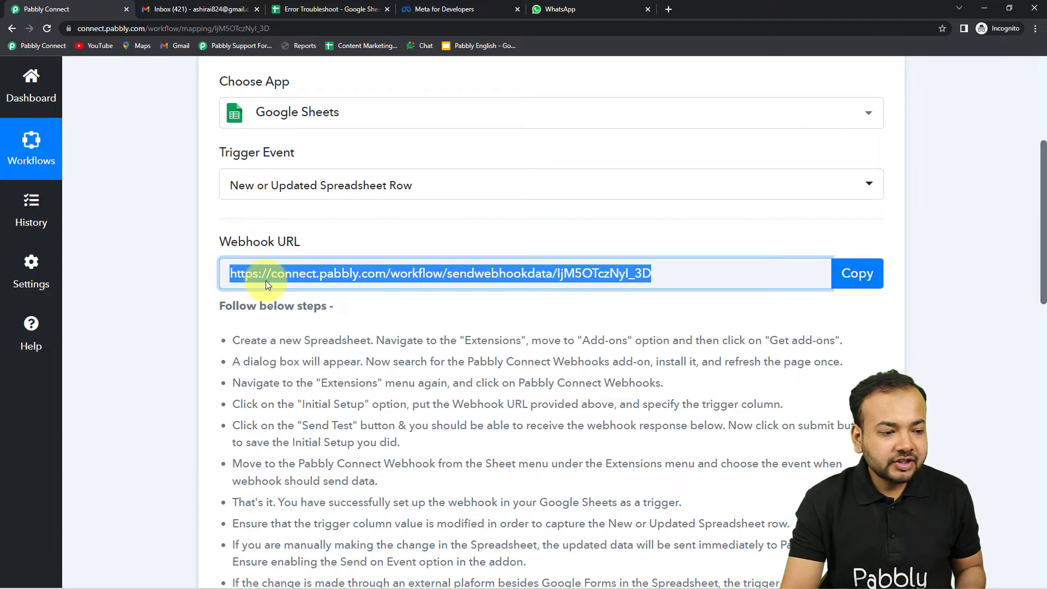
{"action": "scroll", "coordinate": [253, 271], "scroll_direction": "down", "scroll_amount": 1}
{"action": "scroll", "coordinate": [232, 221], "scroll_direction": "up", "scroll_amount": 1}
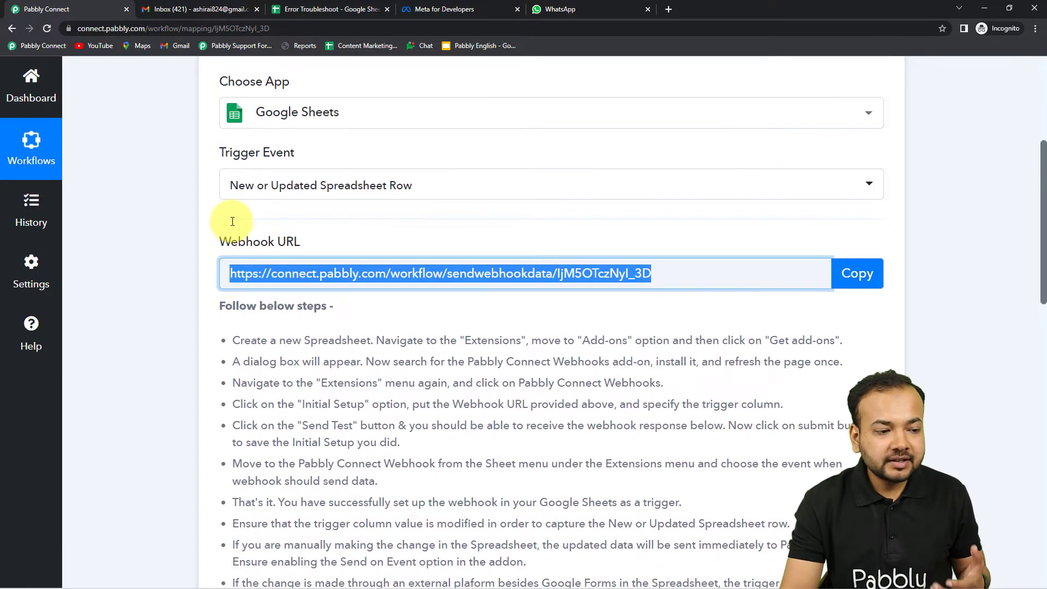
{"action": "scroll", "coordinate": [232, 221], "scroll_direction": "down", "scroll_amount": 2}
{"action": "left_click", "coordinate": [227, 237]}
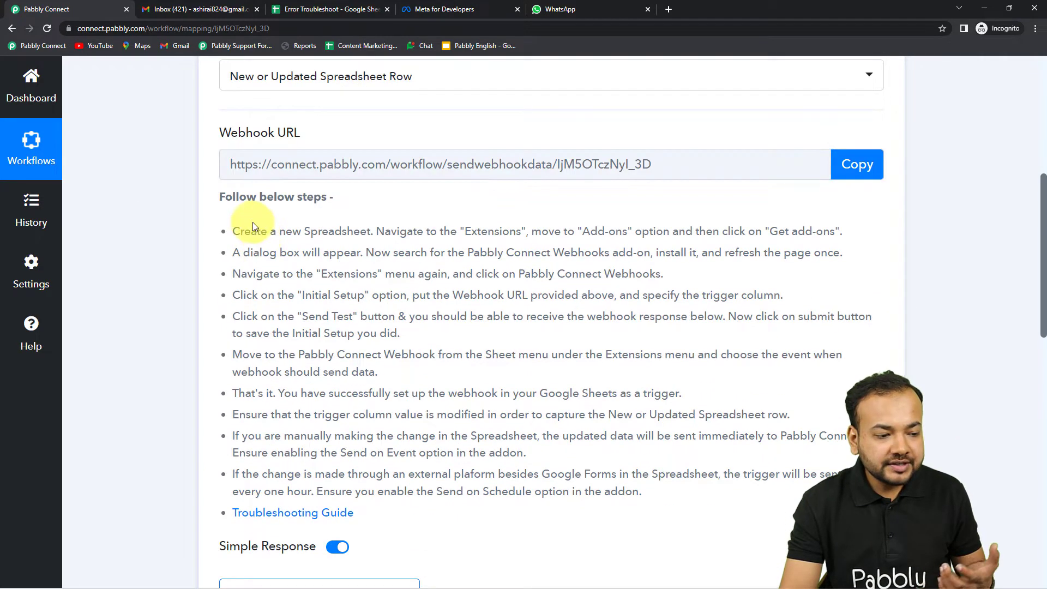
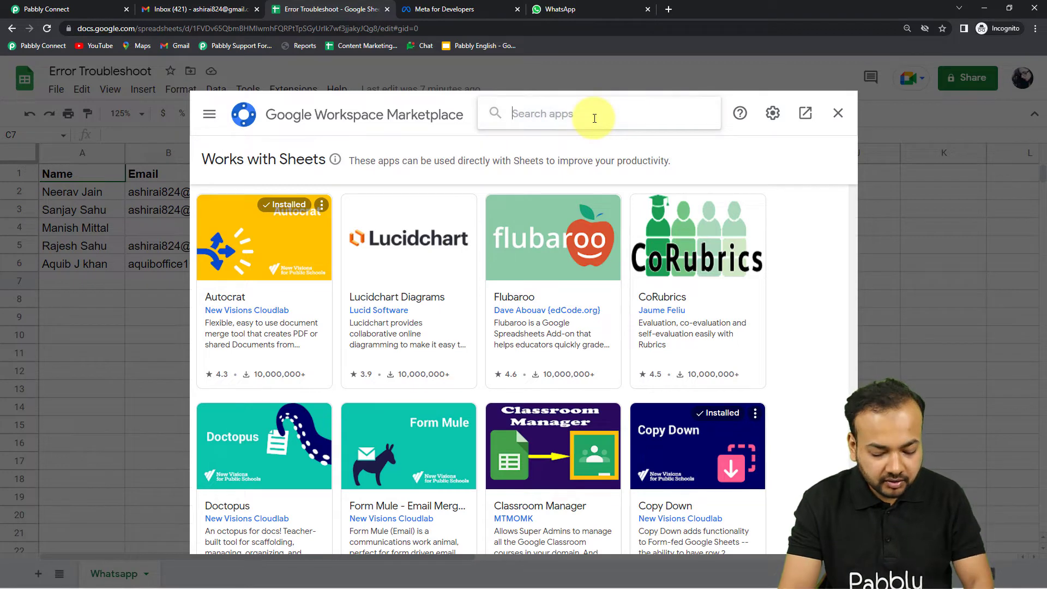
Step: Search the Google Workspace Marketplace for 'pabb'
{"action": "type", "text": "bb"}
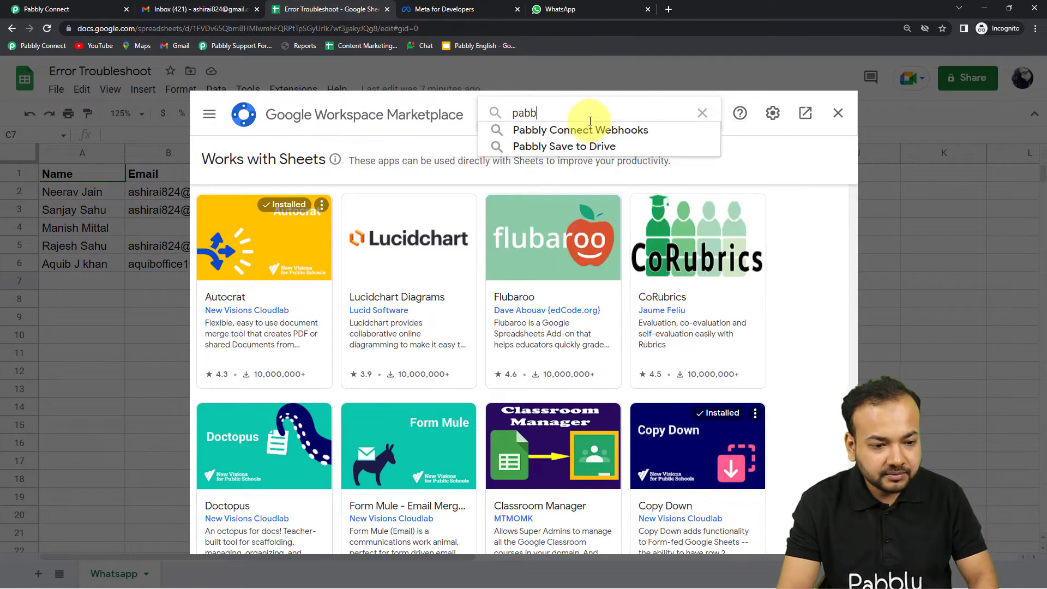
Step: Confirm Pabbly Connect Webhooks is installed and open its Initial Setup showing the webhook URL
{"action": "left_click", "coordinate": [581, 131]}
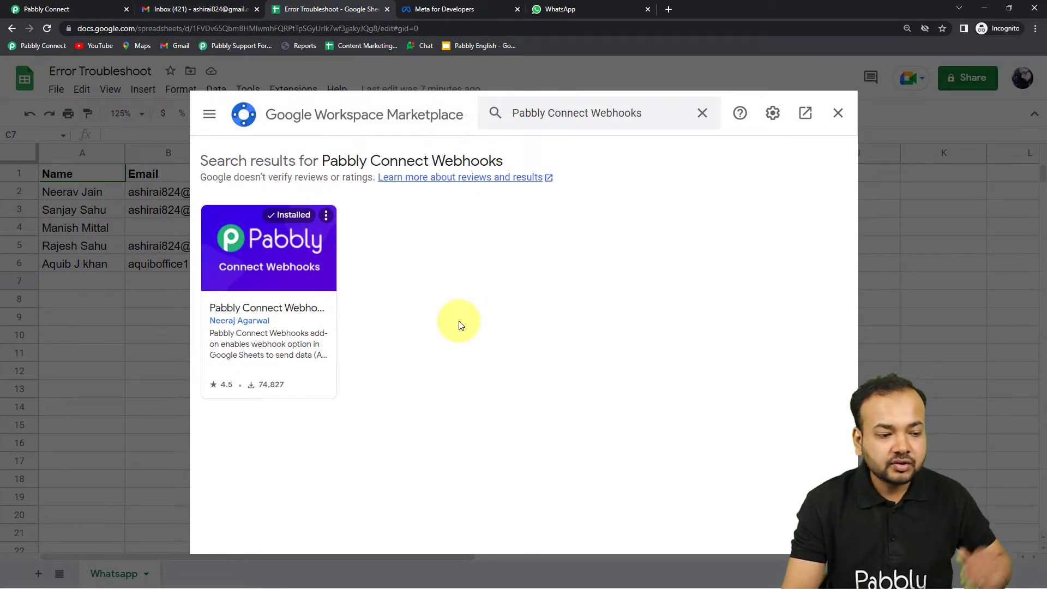
{"action": "left_click", "coordinate": [838, 113]}
{"action": "left_click", "coordinate": [294, 89]}
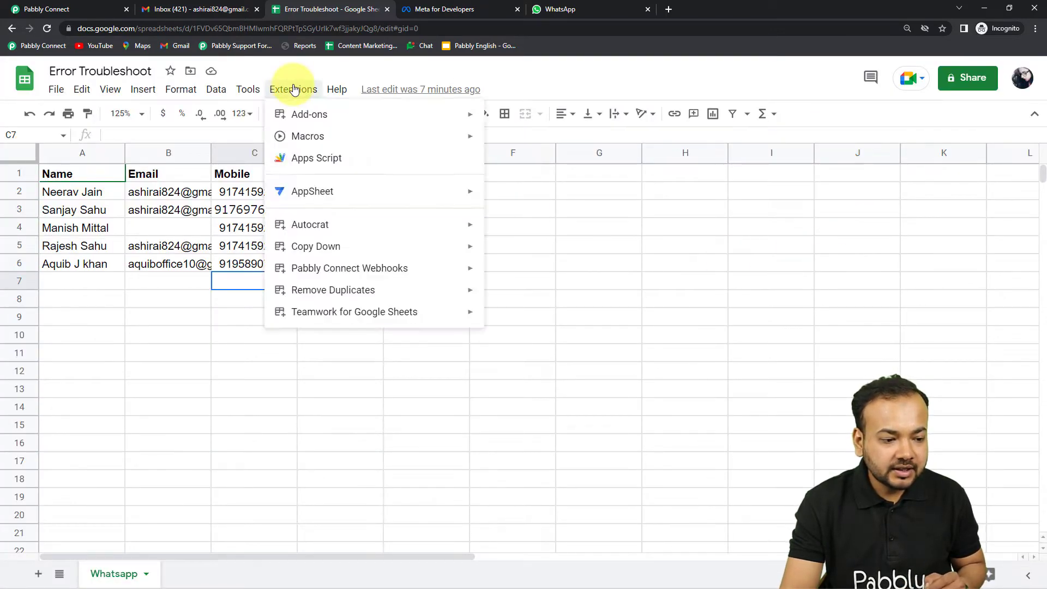
{"action": "mouse_move", "coordinate": [339, 275]}
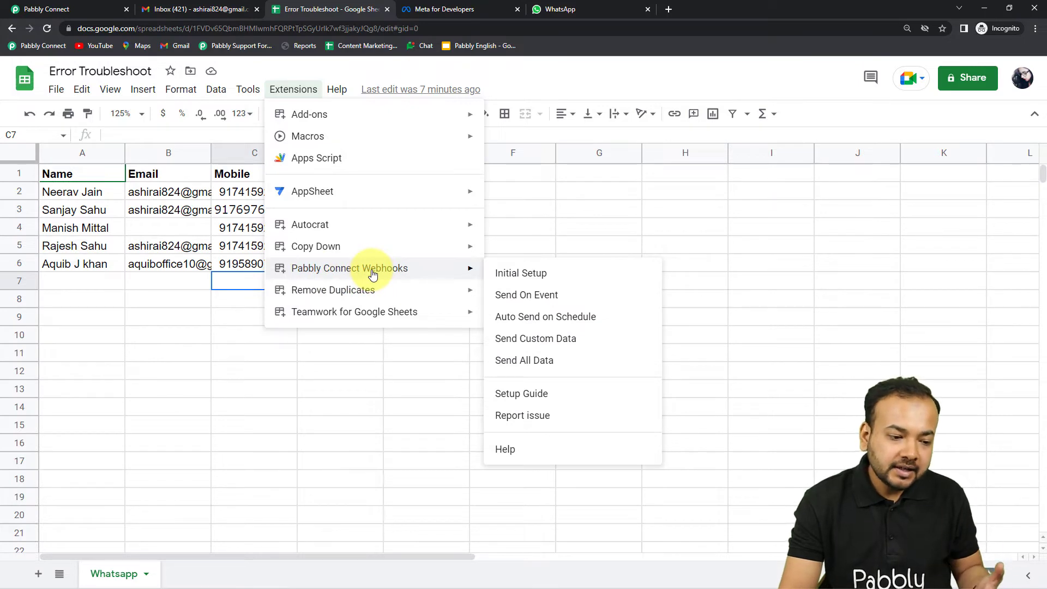
{"action": "left_click", "coordinate": [531, 282]}
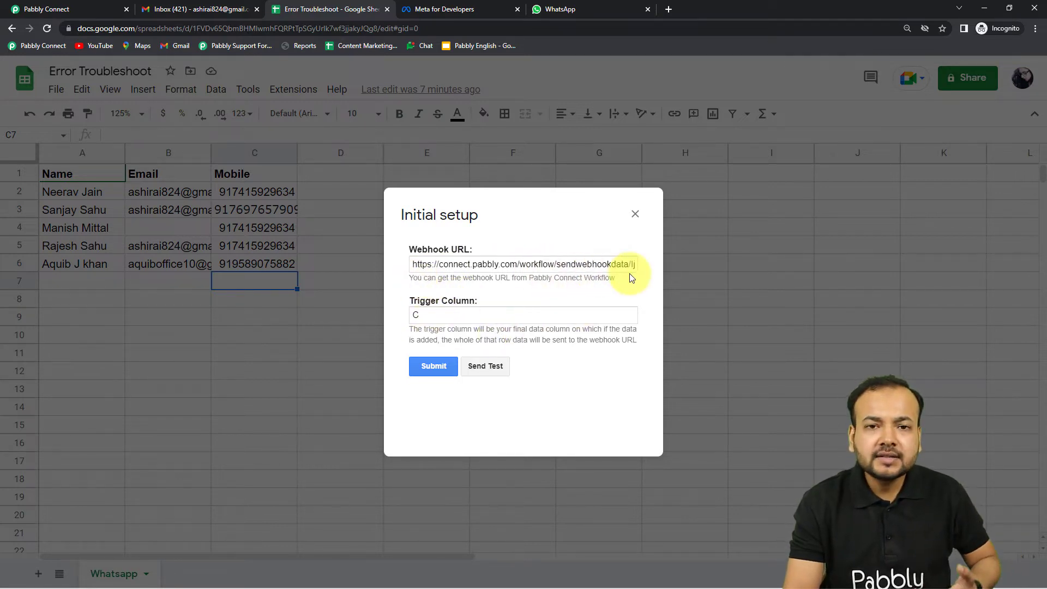
Step: Search the Initial setup page for the Pabbly workflow's webhook URL to confirm they match
{"action": "left_click", "coordinate": [74, 12]}
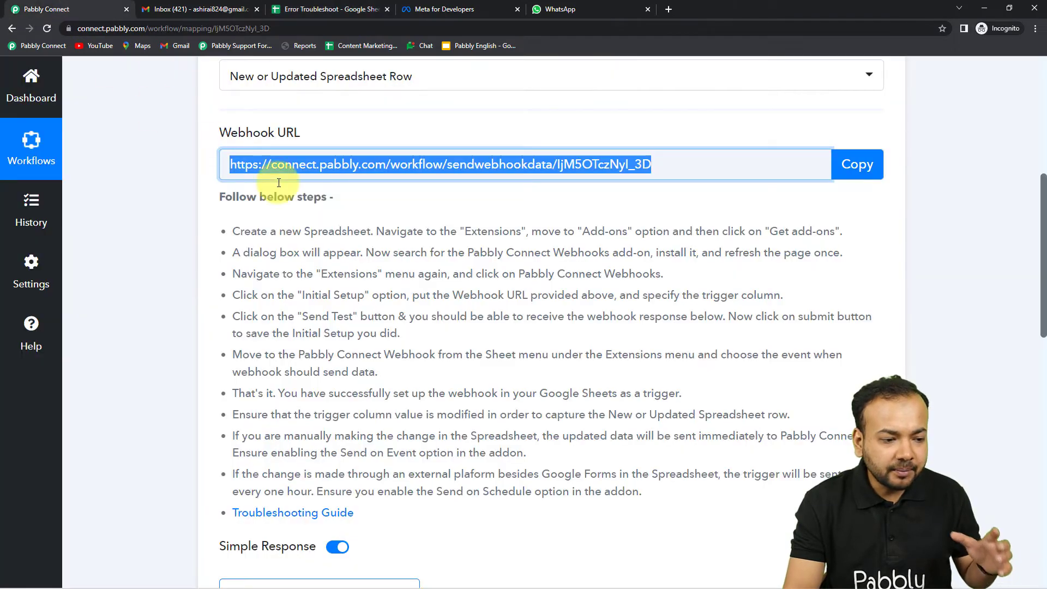
{"action": "left_click", "coordinate": [343, 9]}
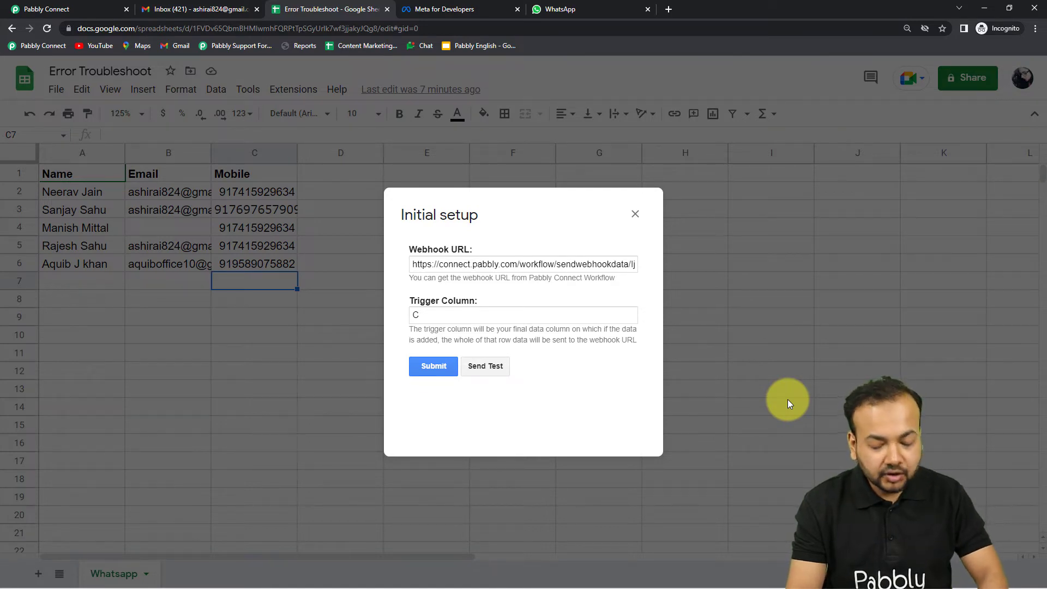
{"action": "key", "text": "ctrl+f"}
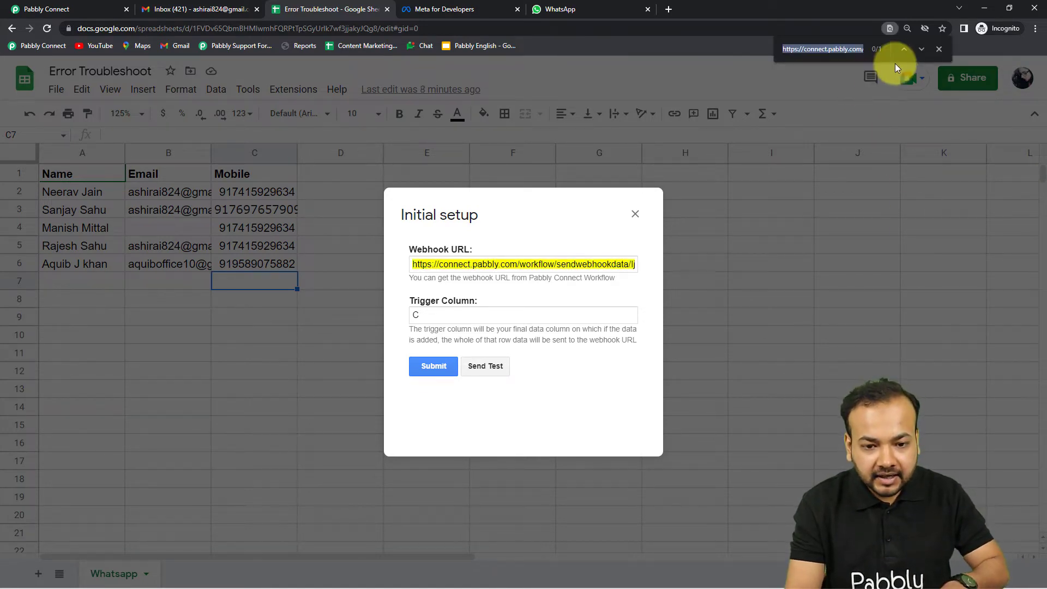
{"action": "key", "text": "BackSpace"}
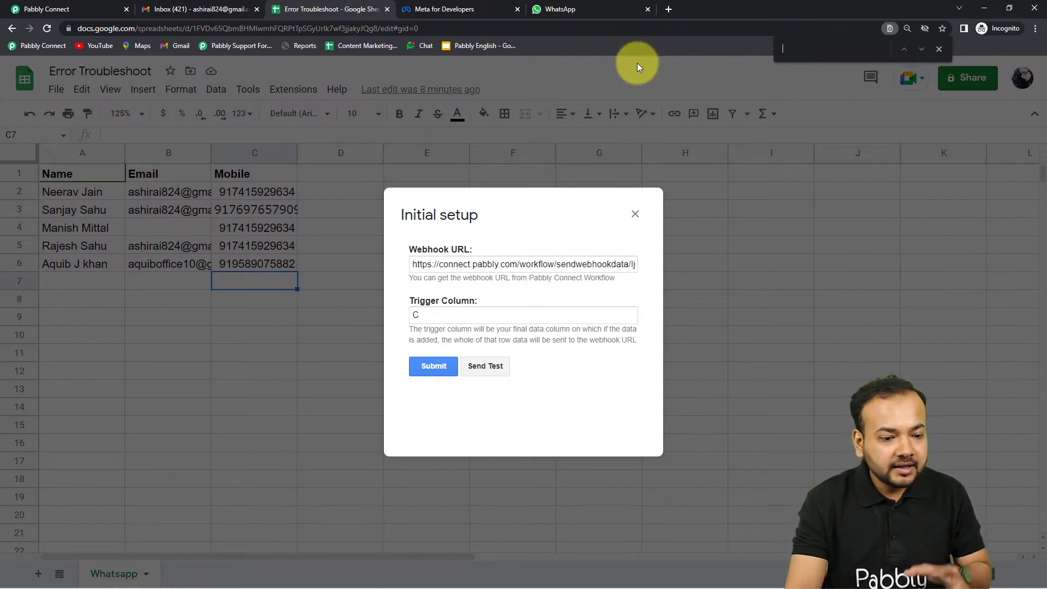
{"action": "left_click", "coordinate": [70, 15]}
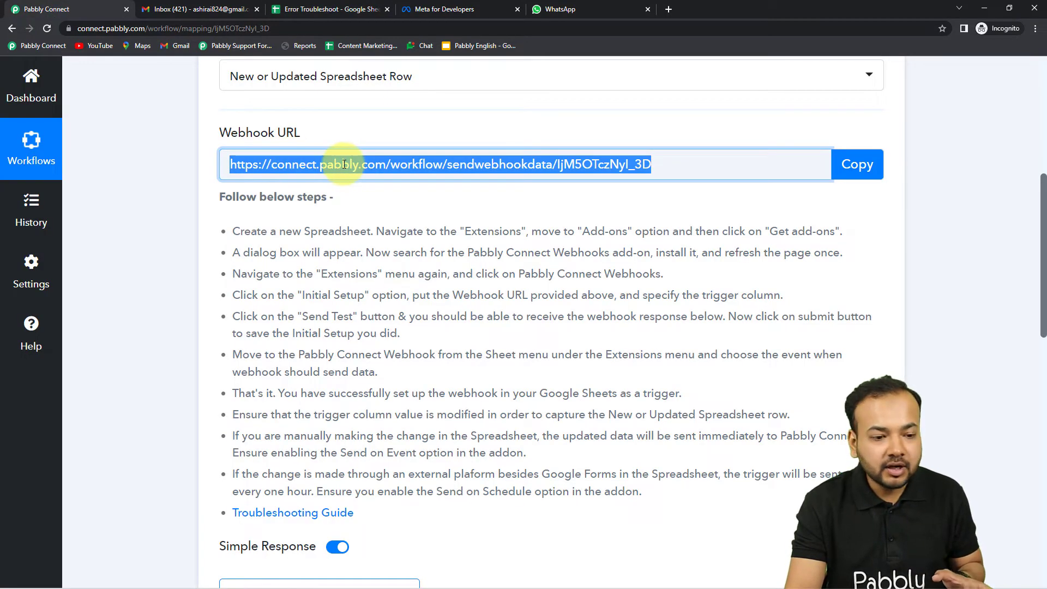
{"action": "left_click", "coordinate": [363, 9]}
{"action": "right_click", "coordinate": [789, 47]}
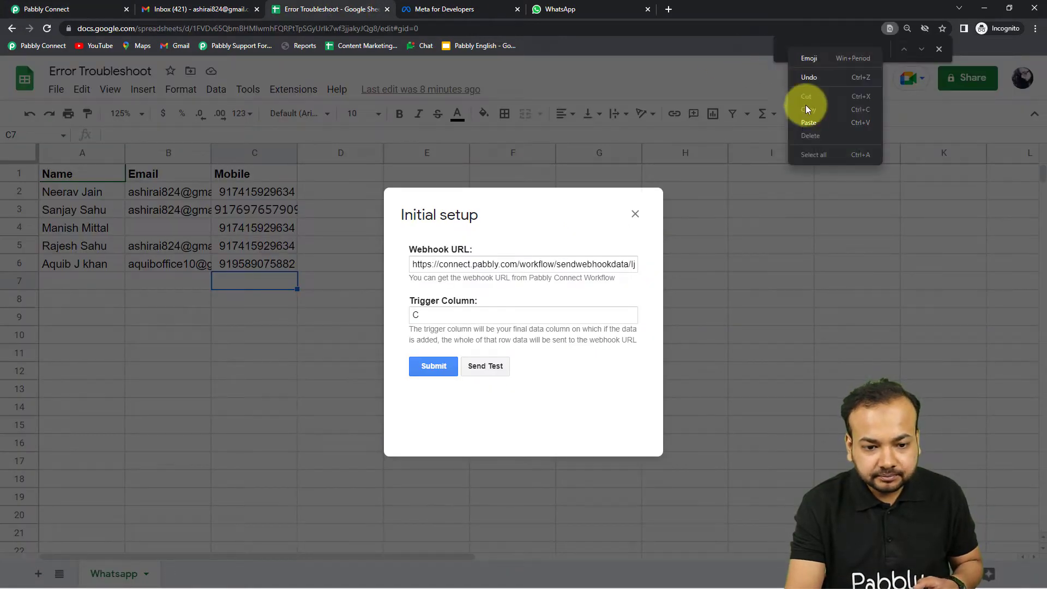
{"action": "left_click", "coordinate": [805, 122]}
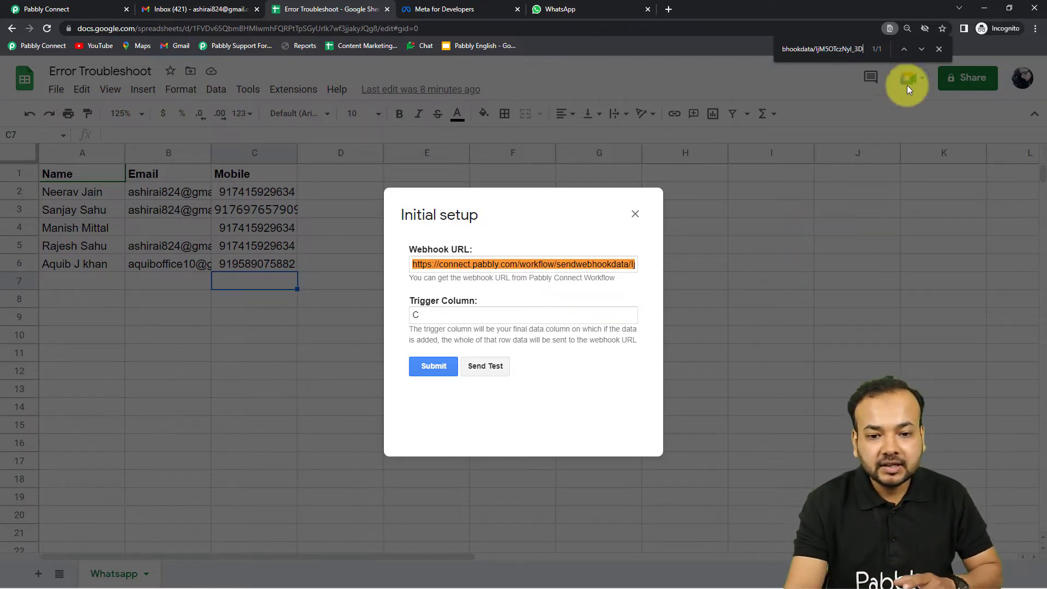
Step: Close the page search and the Initial setup dialog, returning to the Pabbly workflow
{"action": "left_click", "coordinate": [939, 49]}
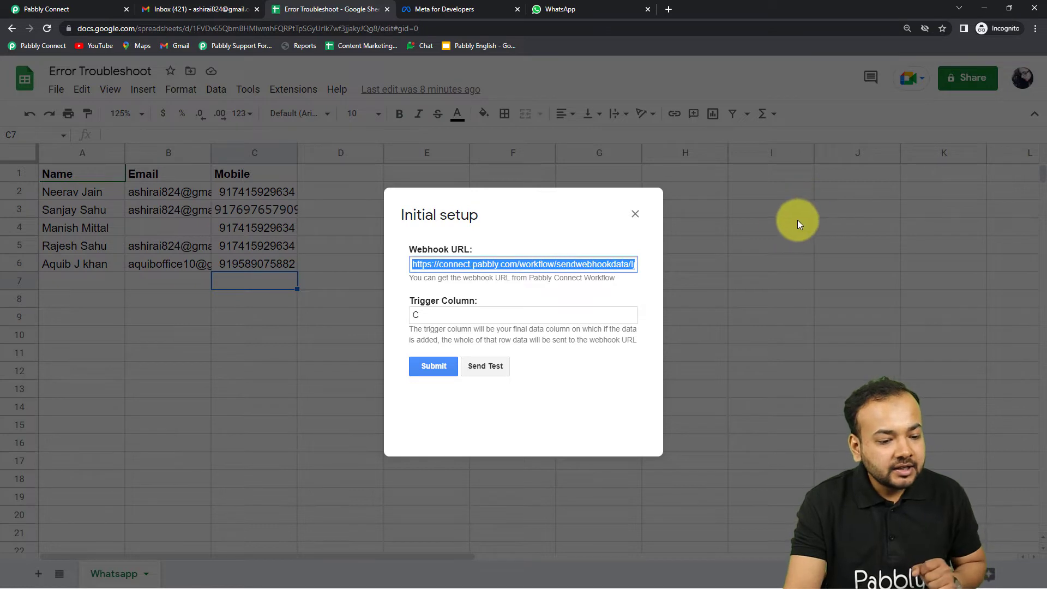
{"action": "left_click", "coordinate": [644, 217]}
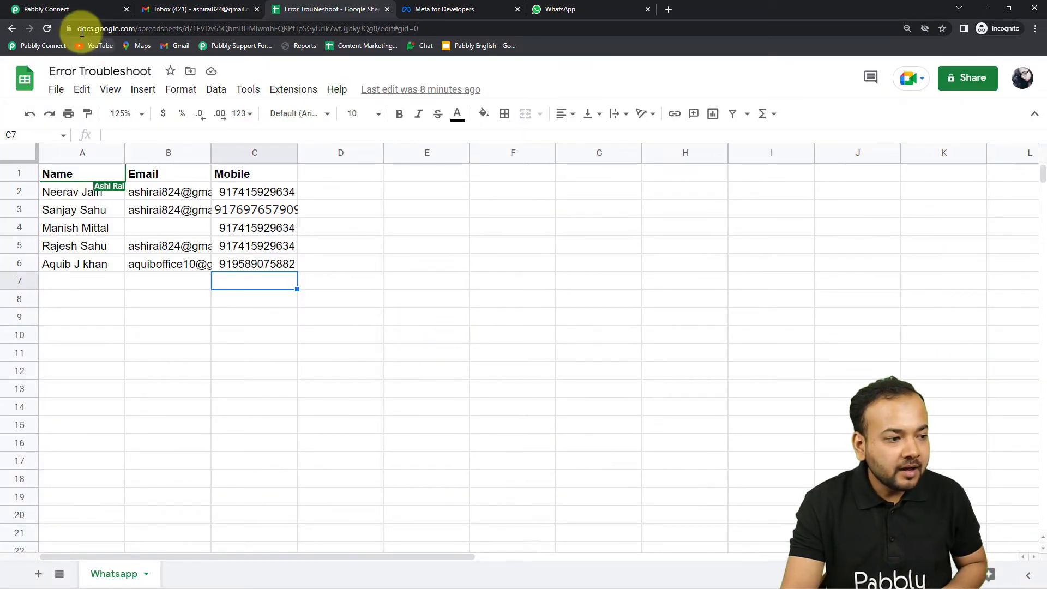
{"action": "left_click", "coordinate": [67, 9]}
Step: Read the webhook page's setup steps, then return to the Error Troubleshoot spreadsheet
{"action": "scroll", "coordinate": [339, 347], "scroll_direction": "down", "scroll_amount": 1}
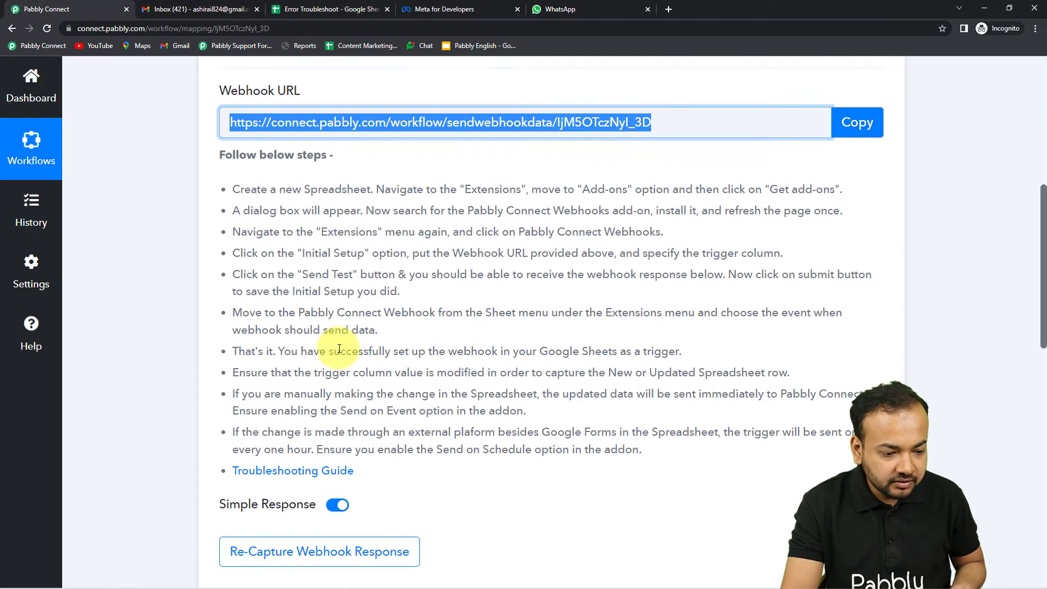
{"action": "scroll", "coordinate": [339, 348], "scroll_direction": "down", "scroll_amount": 1}
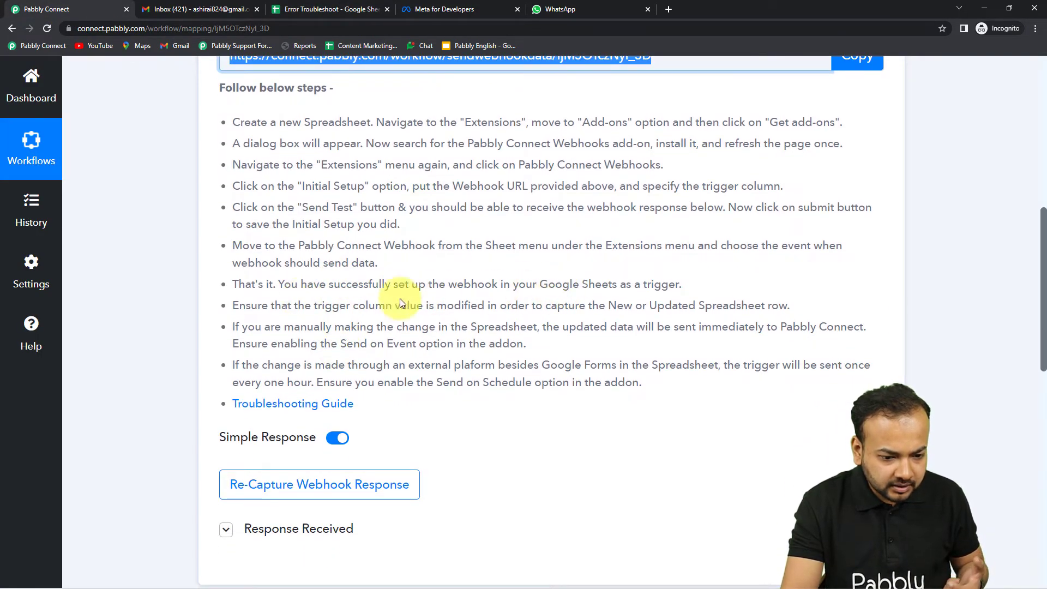
{"action": "scroll", "coordinate": [386, 450], "scroll_direction": "down", "scroll_amount": 1}
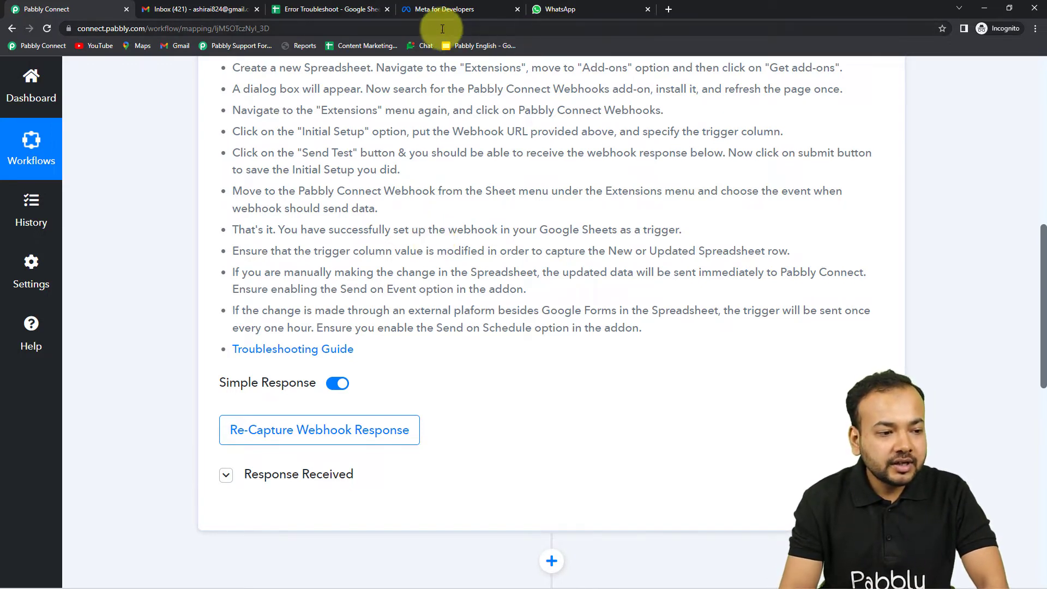
{"action": "left_click", "coordinate": [347, 13]}
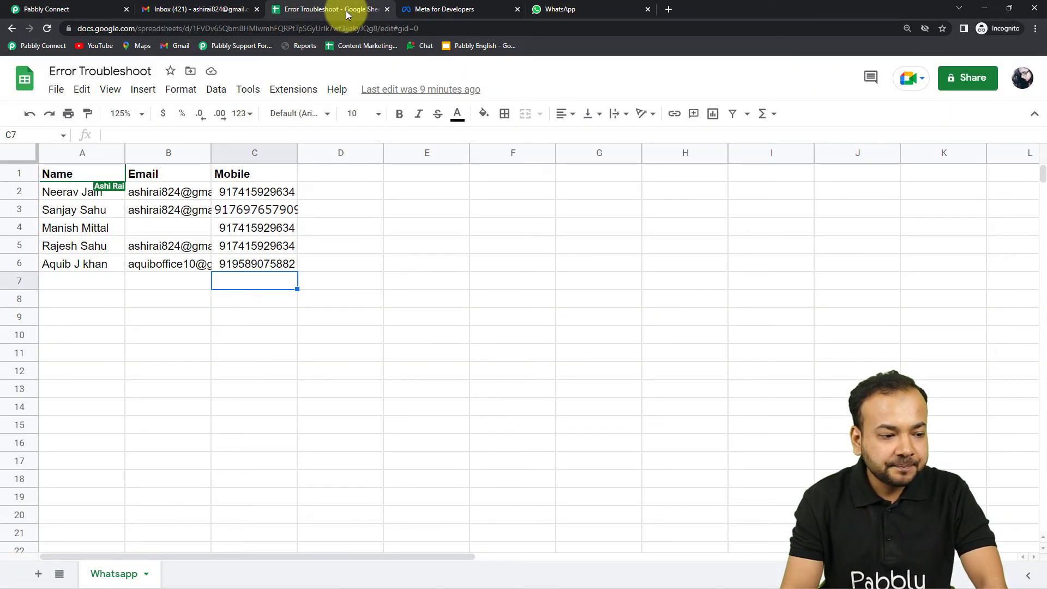
Step: Look over the Pabbly Connect Webhooks extension menu and recheck the workflow's setup steps
{"action": "left_click", "coordinate": [293, 90]}
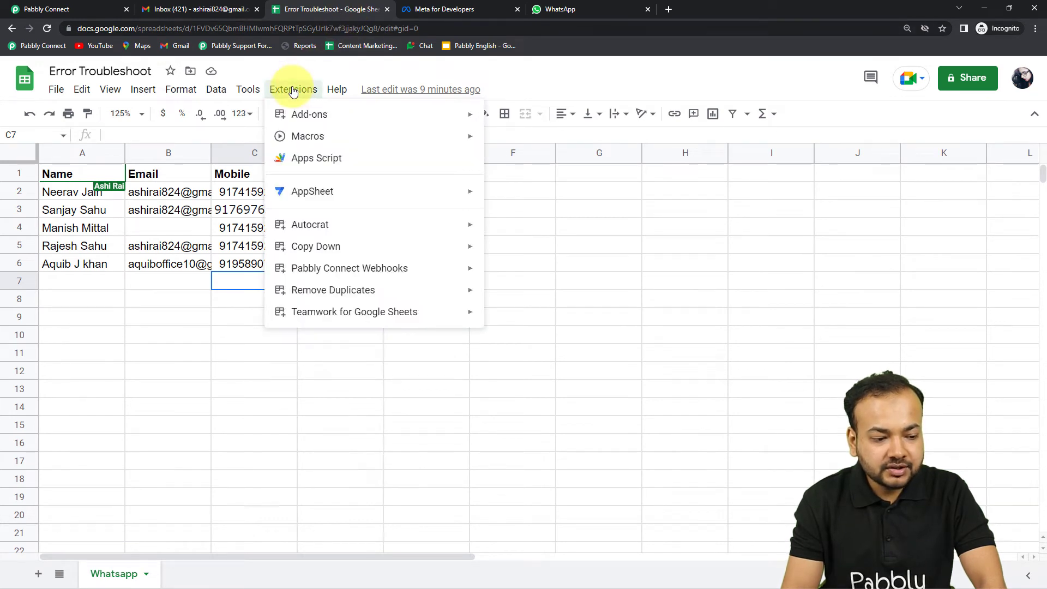
{"action": "mouse_move", "coordinate": [299, 273]}
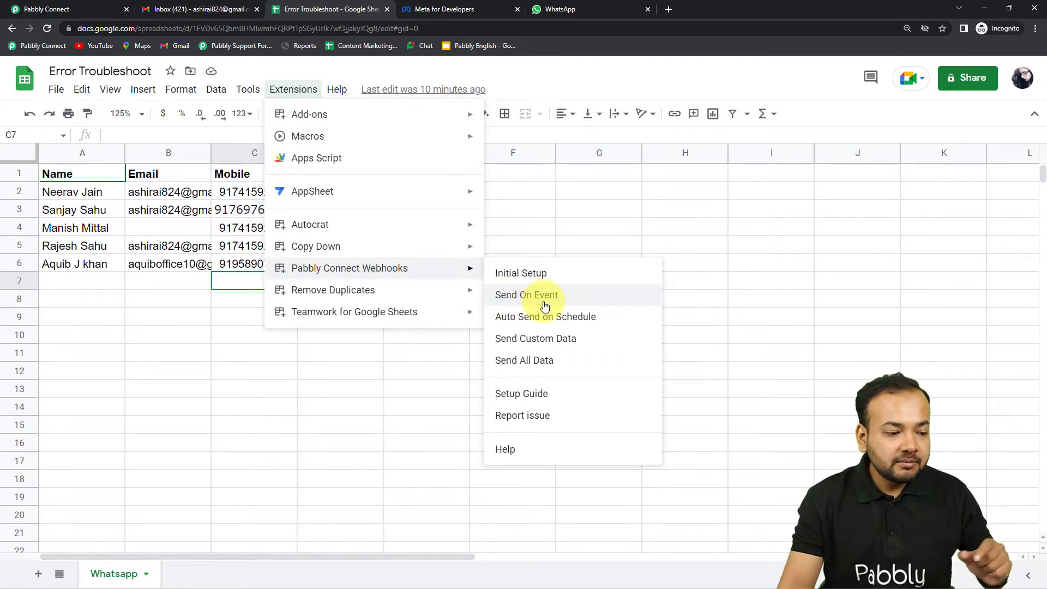
{"action": "left_click", "coordinate": [51, 6]}
{"action": "scroll", "coordinate": [163, 97], "scroll_direction": "up", "scroll_amount": 5}
{"action": "scroll", "coordinate": [173, 124], "scroll_direction": "up", "scroll_amount": 1}
{"action": "scroll", "coordinate": [173, 125], "scroll_direction": "down", "scroll_amount": 1}
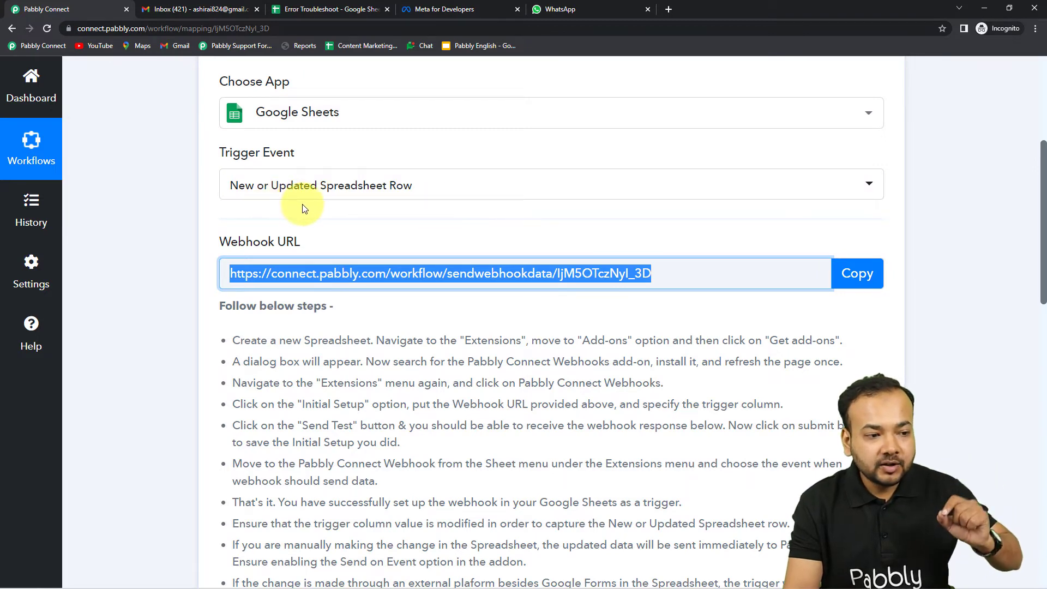
{"action": "left_click", "coordinate": [327, 10]}
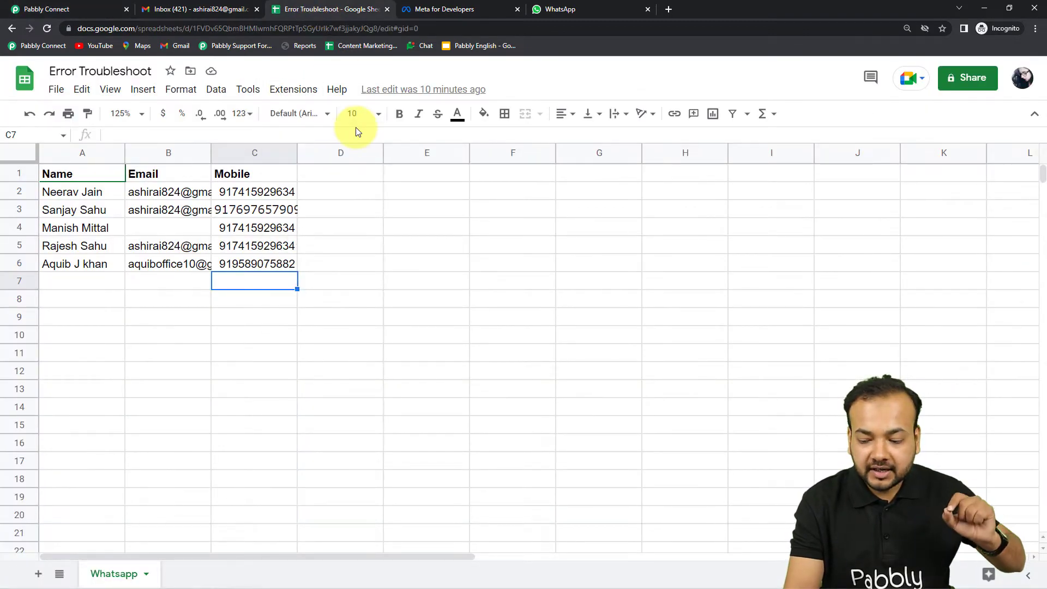
Step: Enable Send On Event for Pabbly Connect Webhooks and begin a new entry in cell A7
{"action": "left_click", "coordinate": [290, 90]}
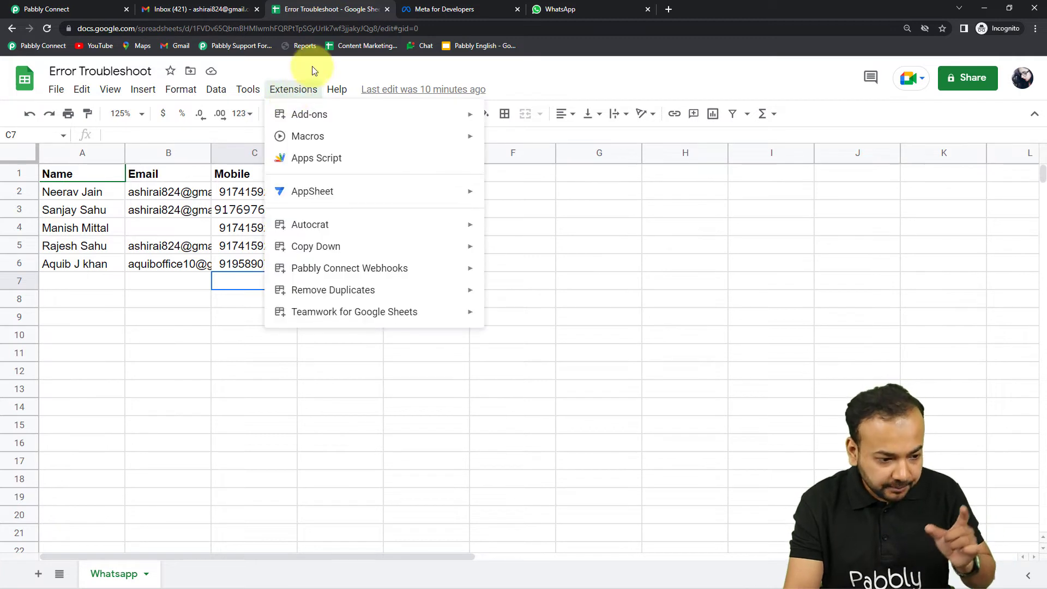
{"action": "mouse_move", "coordinate": [396, 273]}
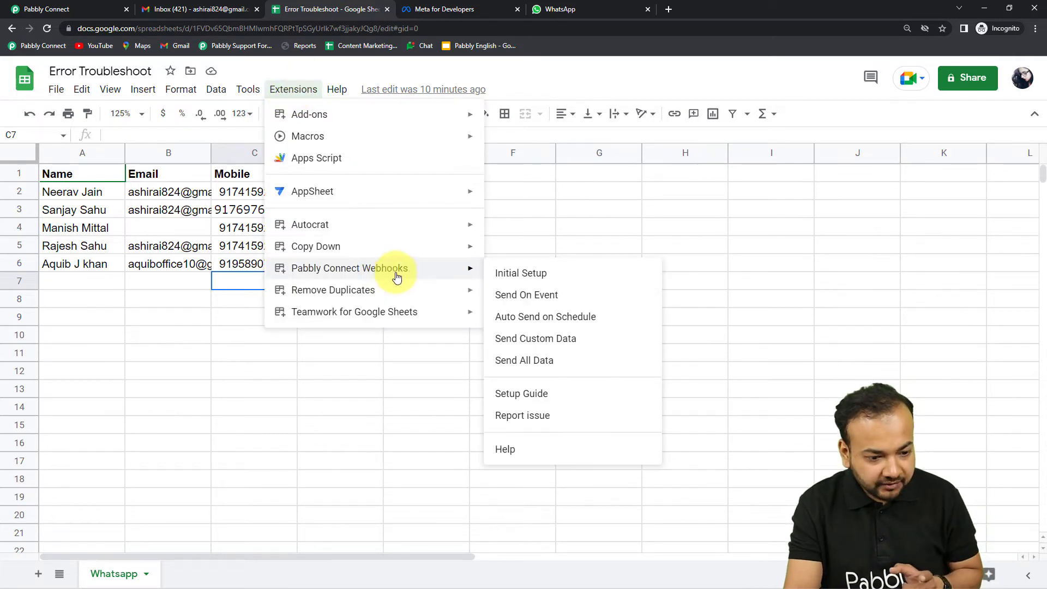
{"action": "left_click", "coordinate": [508, 297]}
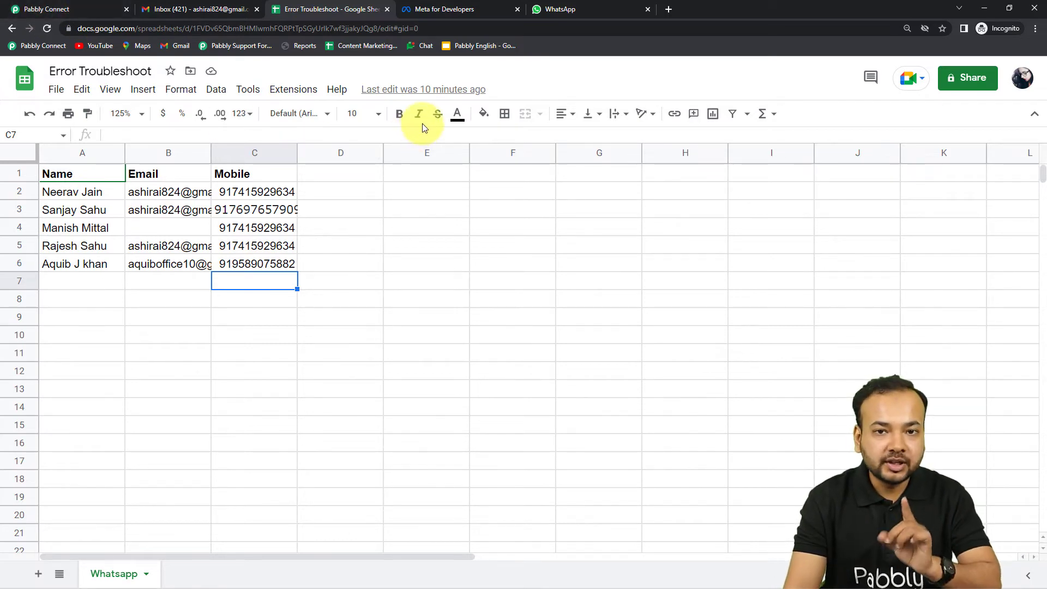
{"action": "left_click", "coordinate": [22, 9]}
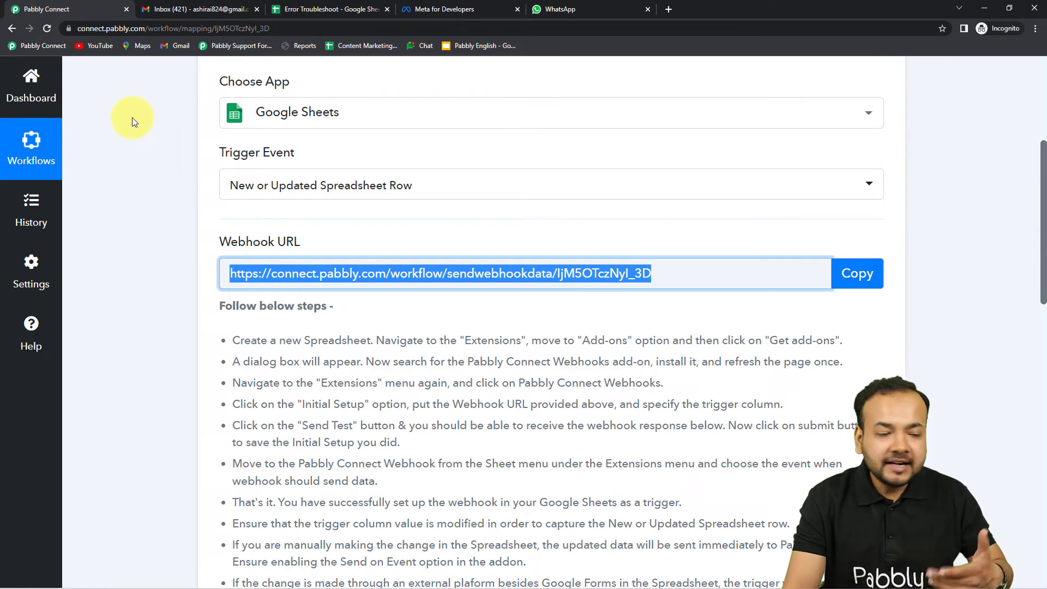
{"action": "left_click", "coordinate": [308, 10]}
{"action": "double_click", "coordinate": [93, 283]}
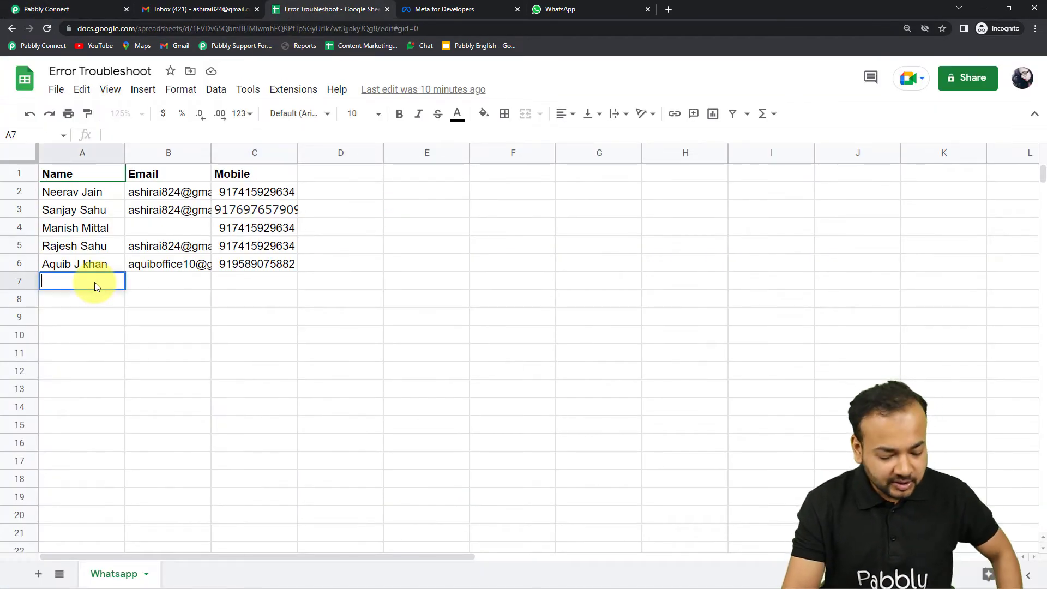
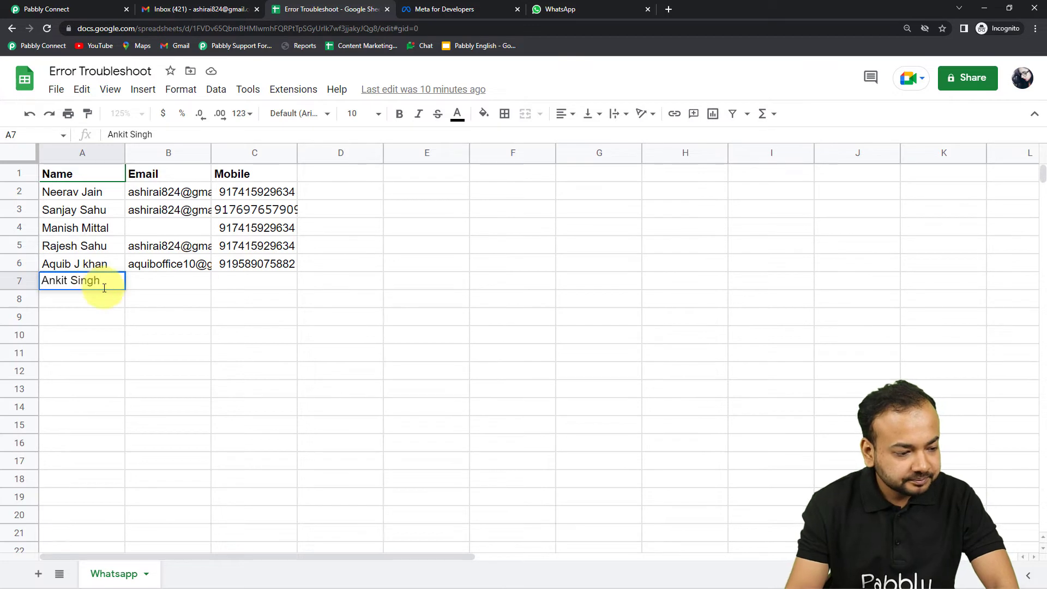
Step: Enter the contact's name in A7 and copy row 6's email into B7
{"action": "left_click", "coordinate": [157, 287]}
{"action": "left_click", "coordinate": [141, 265]}
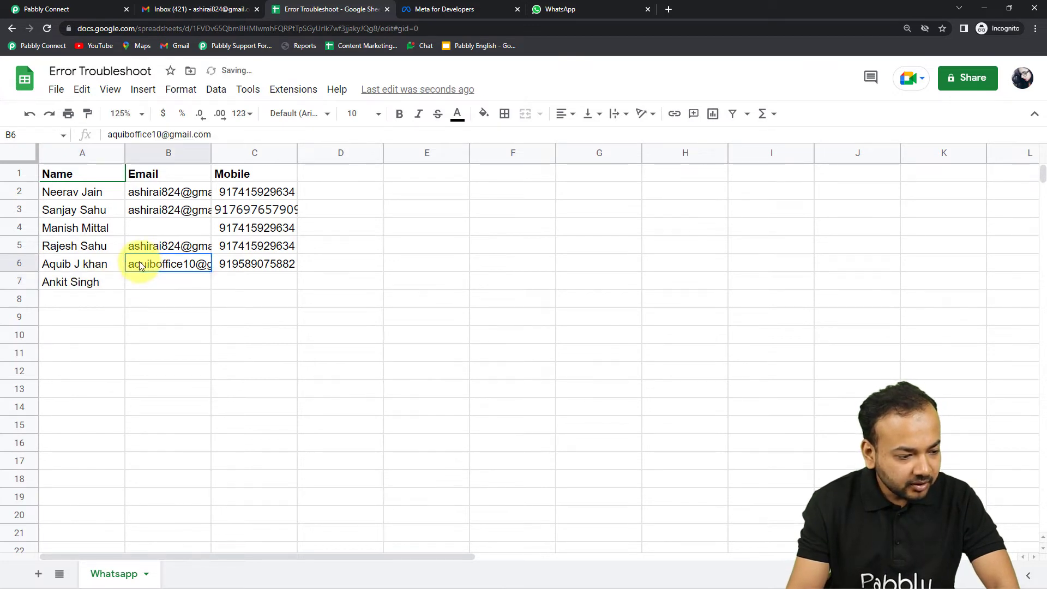
{"action": "key", "text": "ctrl+c"}
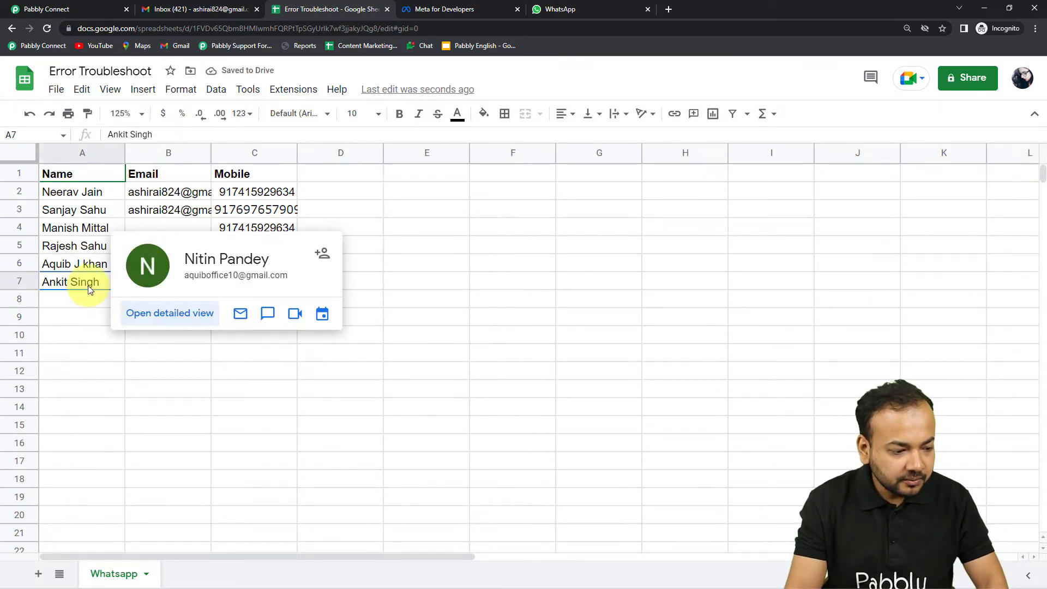
{"action": "left_click", "coordinate": [91, 289]}
{"action": "left_click", "coordinate": [136, 285]}
{"action": "key", "text": "ctrl+v"}
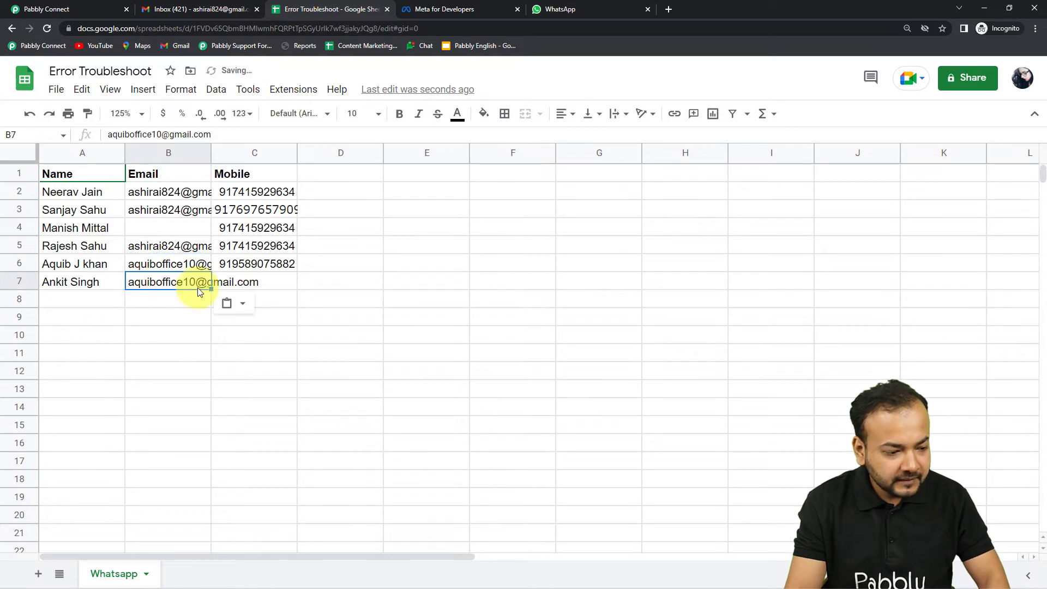
Step: Enter the contact's mobile number in C7 to complete row 7
{"action": "double_click", "coordinate": [271, 281]}
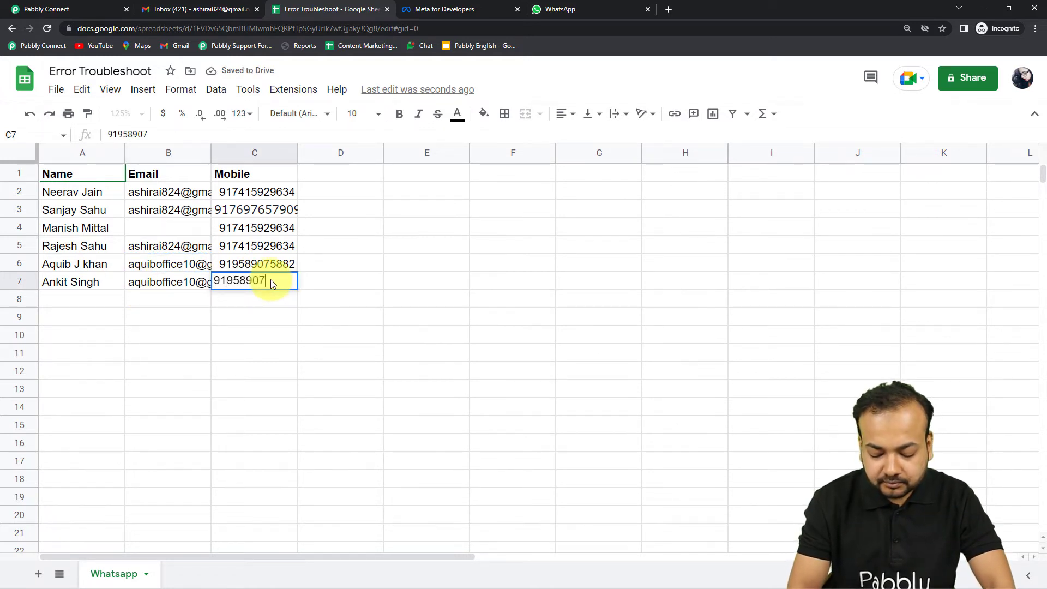
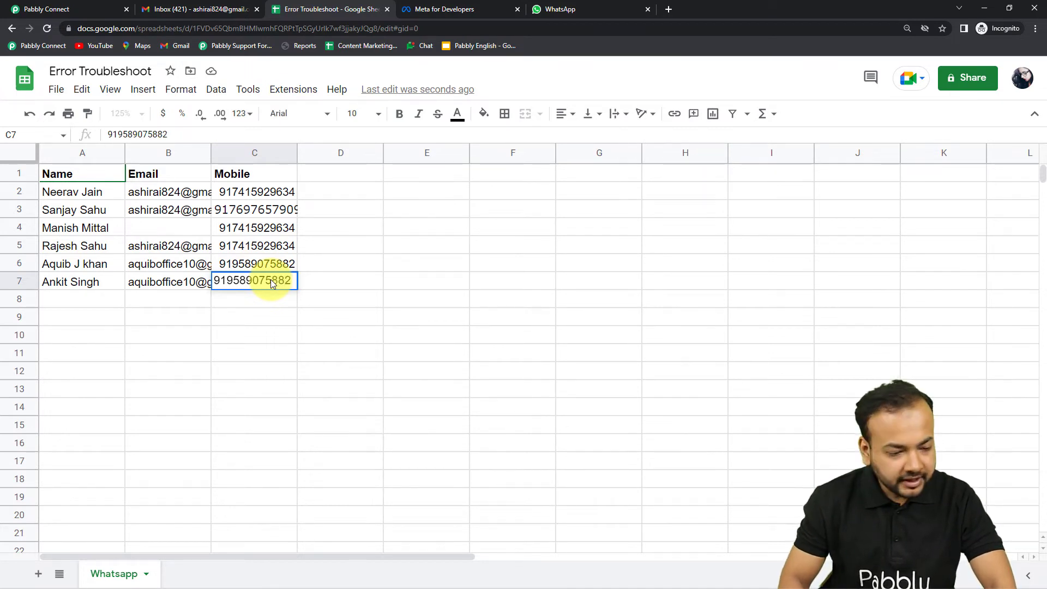
{"action": "key", "text": "Return"}
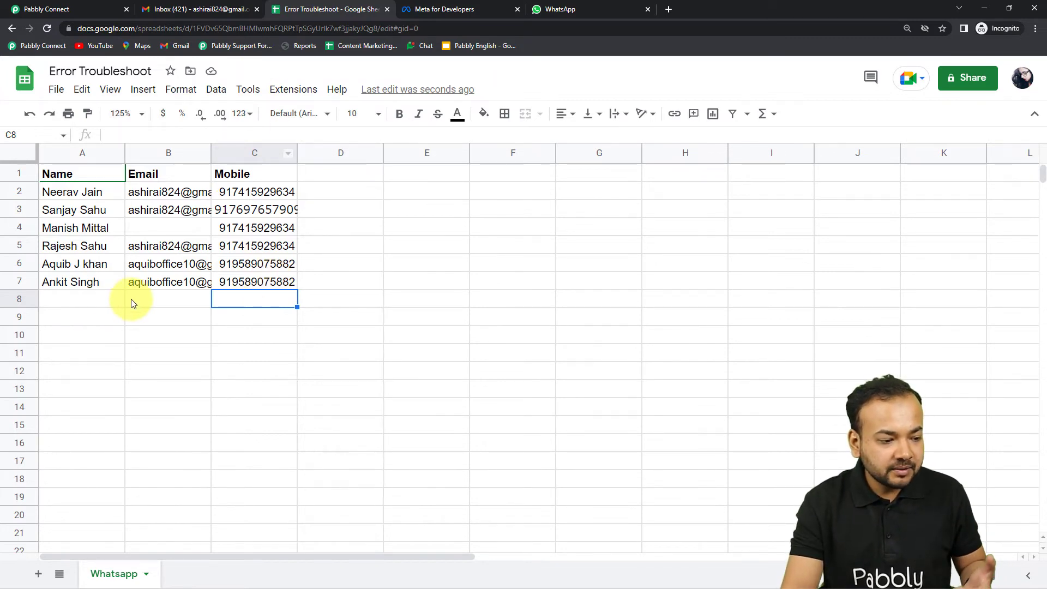
{"action": "left_click", "coordinate": [553, 9]}
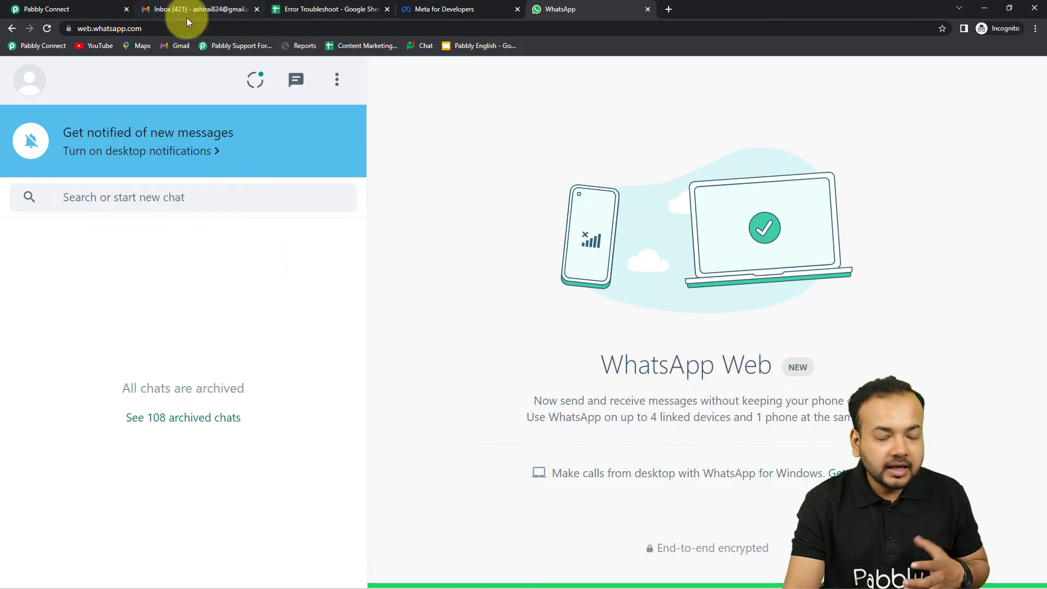
Step: Check WhatsApp Web for a new message, then return to the Pabbly Connect workflow
{"action": "left_click", "coordinate": [305, 9]}
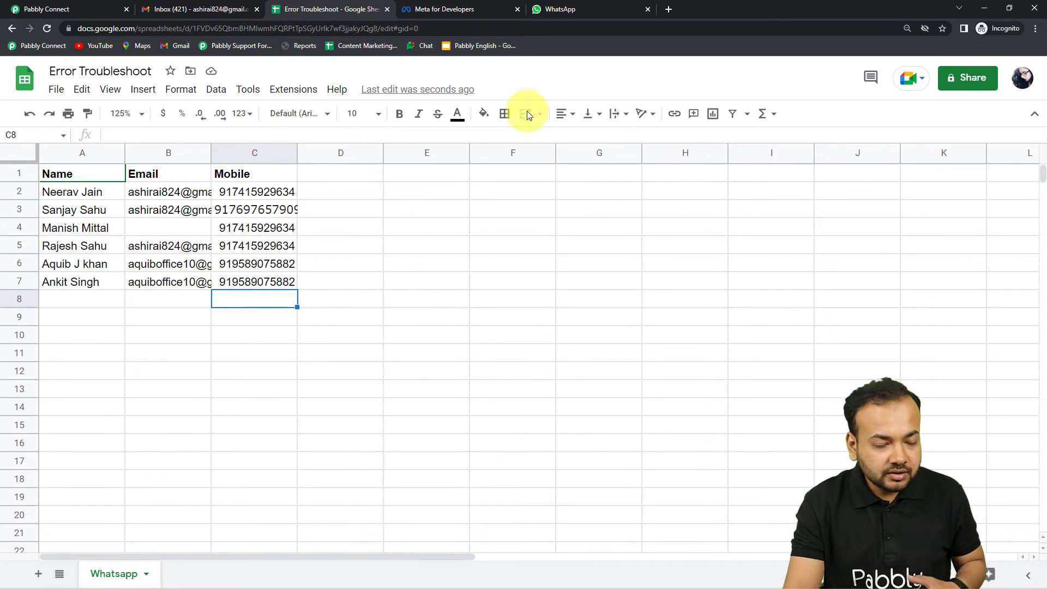
{"action": "left_click", "coordinate": [557, 16]}
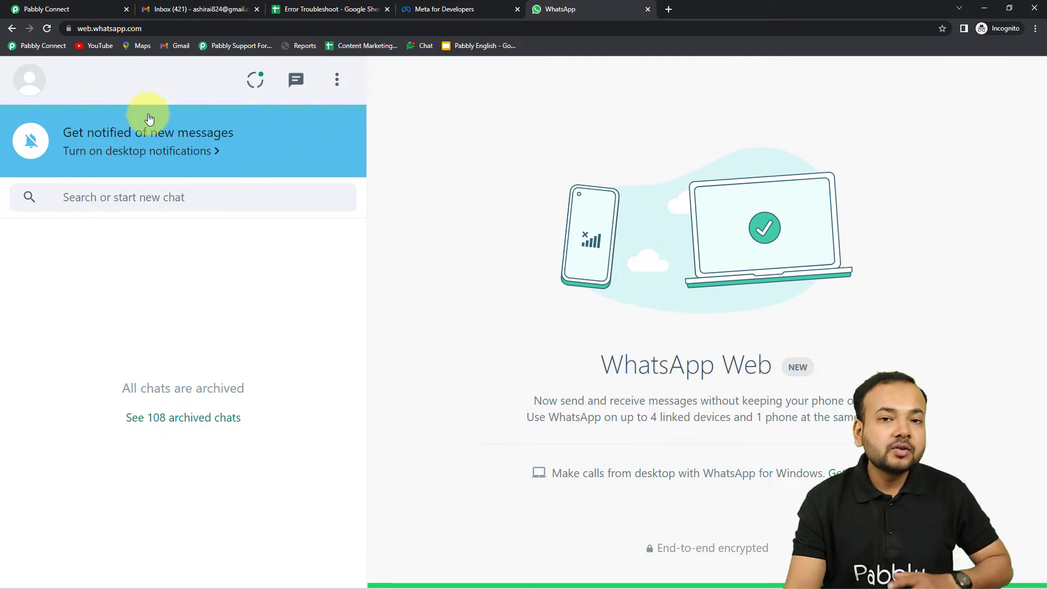
{"action": "left_click", "coordinate": [33, 9]}
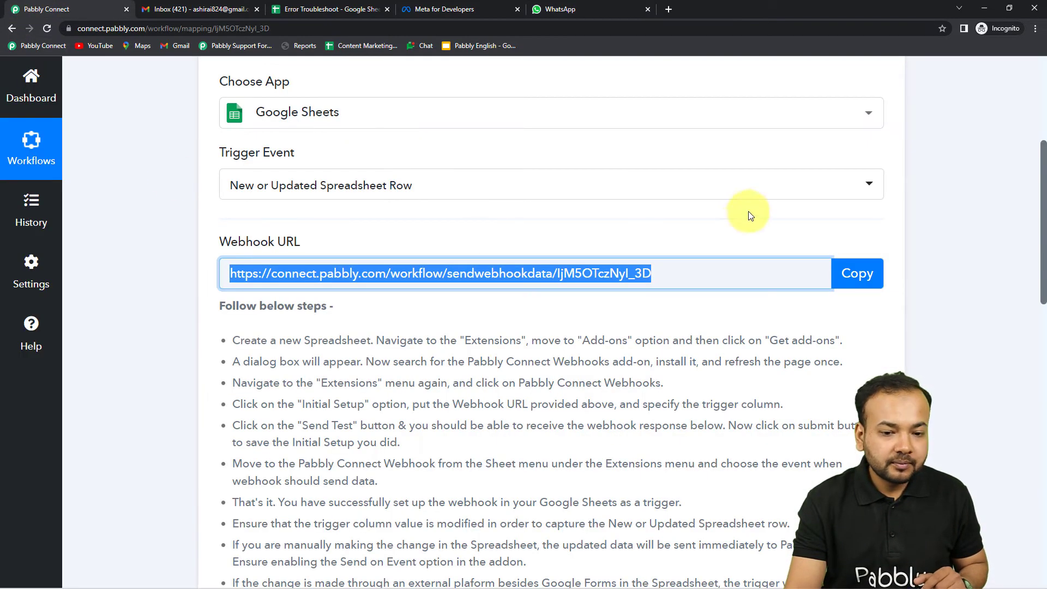
Step: Open Task History, view the latest run's details, and select the failed WhatsApp step
{"action": "scroll", "coordinate": [829, 185], "scroll_direction": "up", "scroll_amount": 3}
{"action": "left_click", "coordinate": [882, 181]}
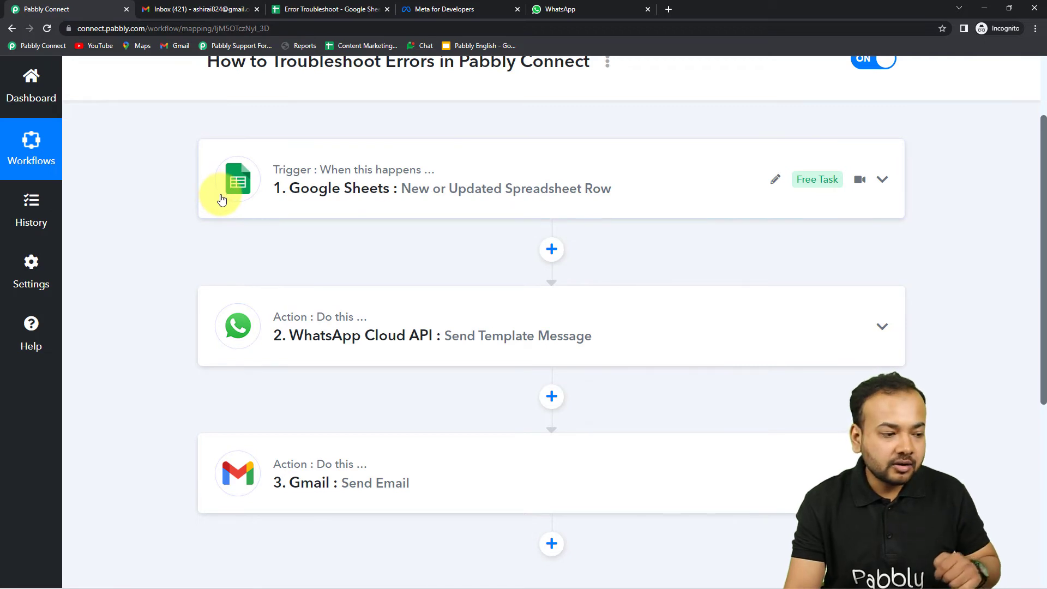
{"action": "left_click", "coordinate": [31, 221]}
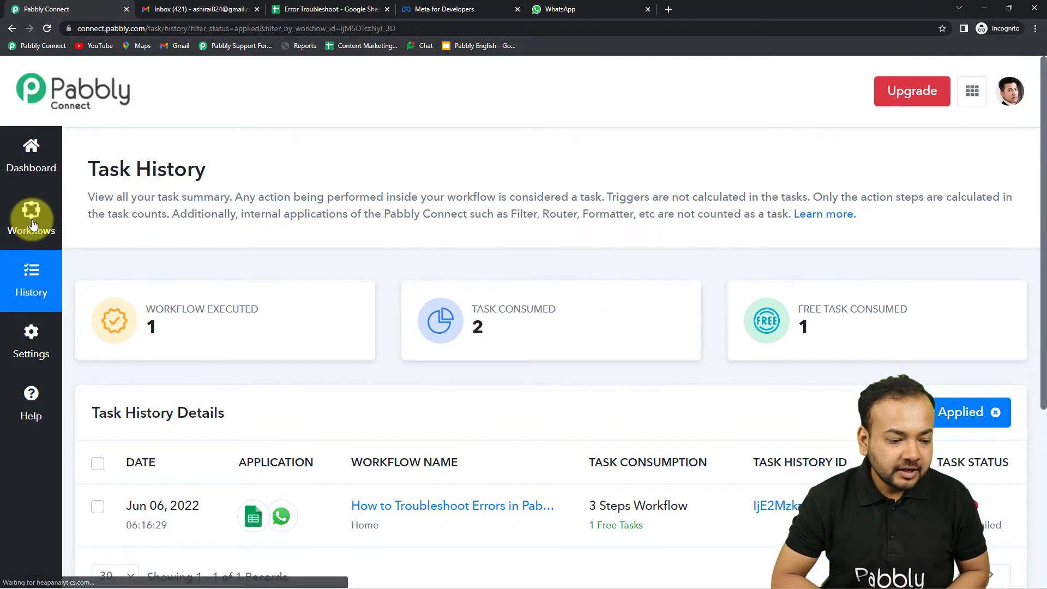
{"action": "scroll", "coordinate": [32, 221], "scroll_direction": "down", "scroll_amount": 4}
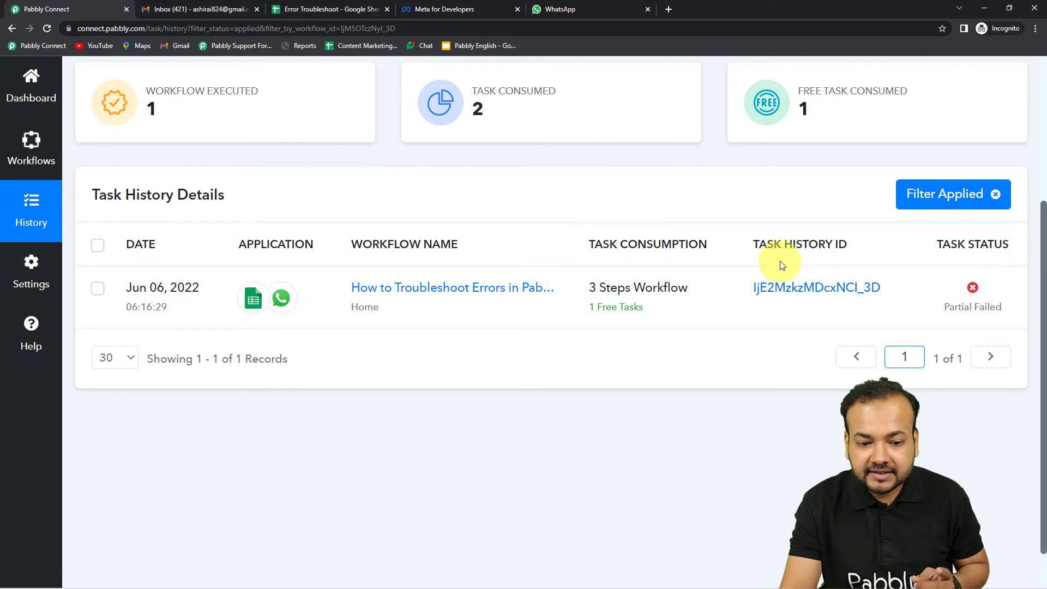
{"action": "left_click", "coordinate": [798, 292]}
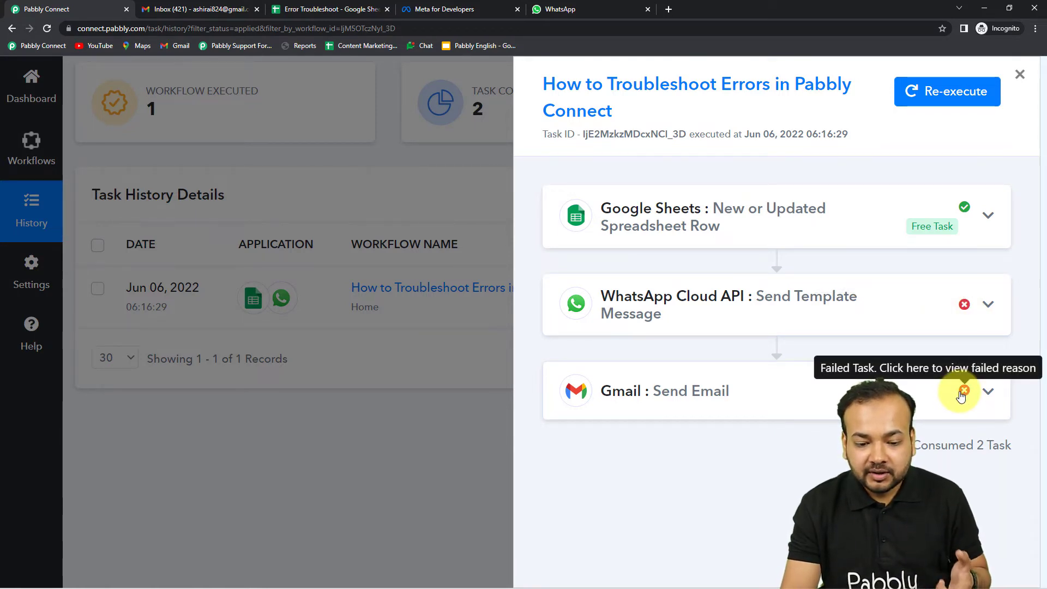
{"action": "left_click", "coordinate": [964, 304]}
Step: Inspect the WhatsApp step's Data In request
{"action": "scroll", "coordinate": [772, 358], "scroll_direction": "down", "scroll_amount": 4}
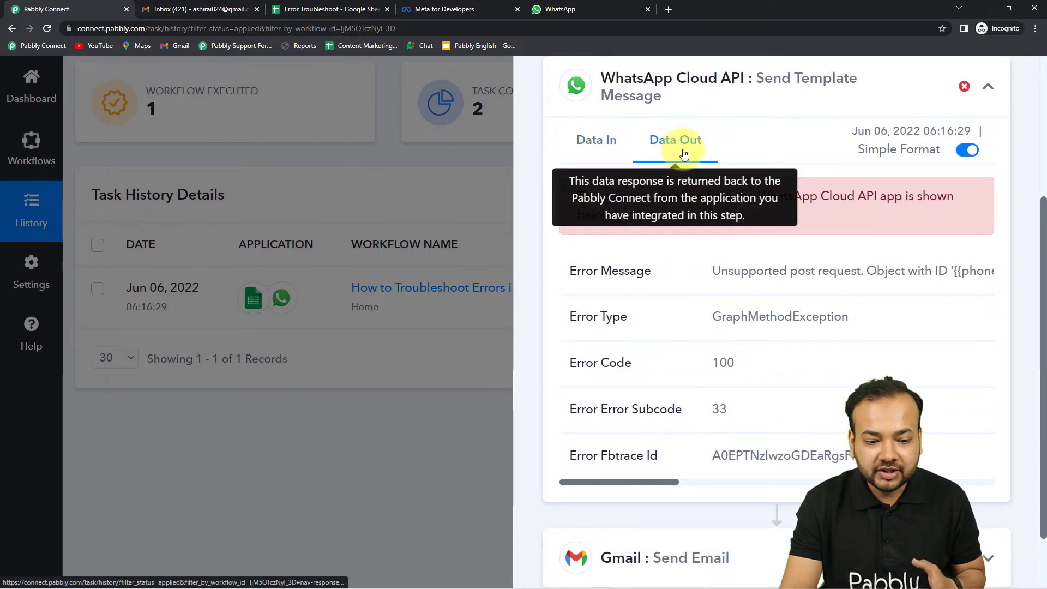
{"action": "left_click", "coordinate": [597, 141]}
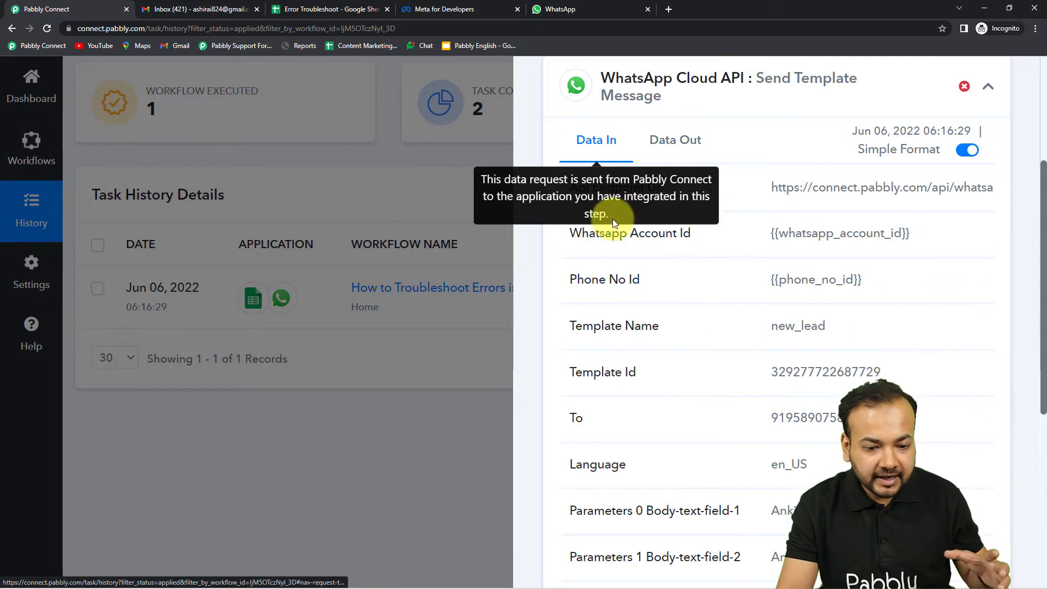
{"action": "scroll", "coordinate": [726, 281], "scroll_direction": "up", "scroll_amount": 1}
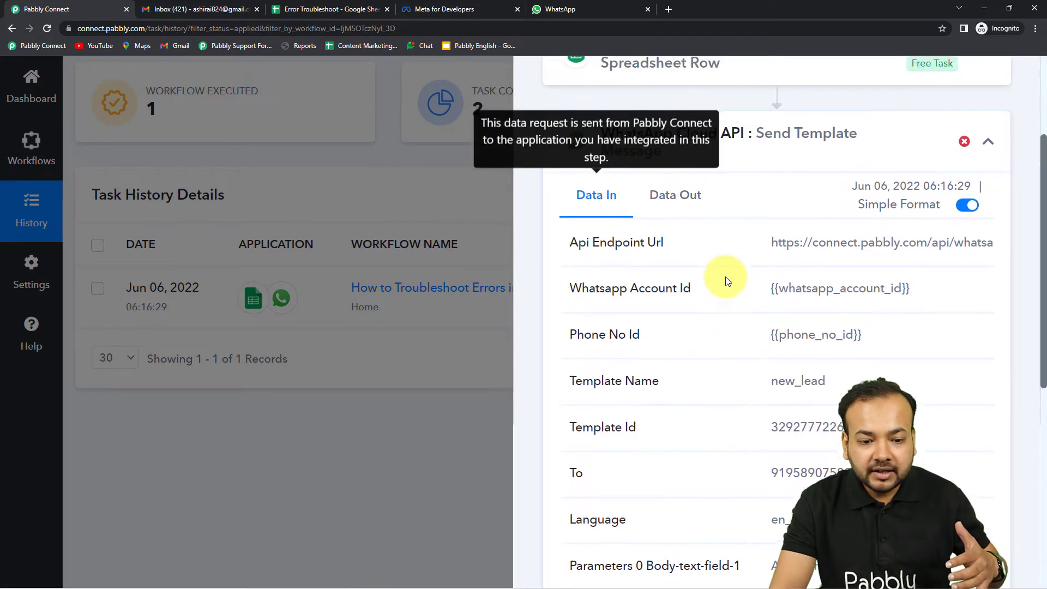
{"action": "scroll", "coordinate": [726, 281], "scroll_direction": "up", "scroll_amount": 1}
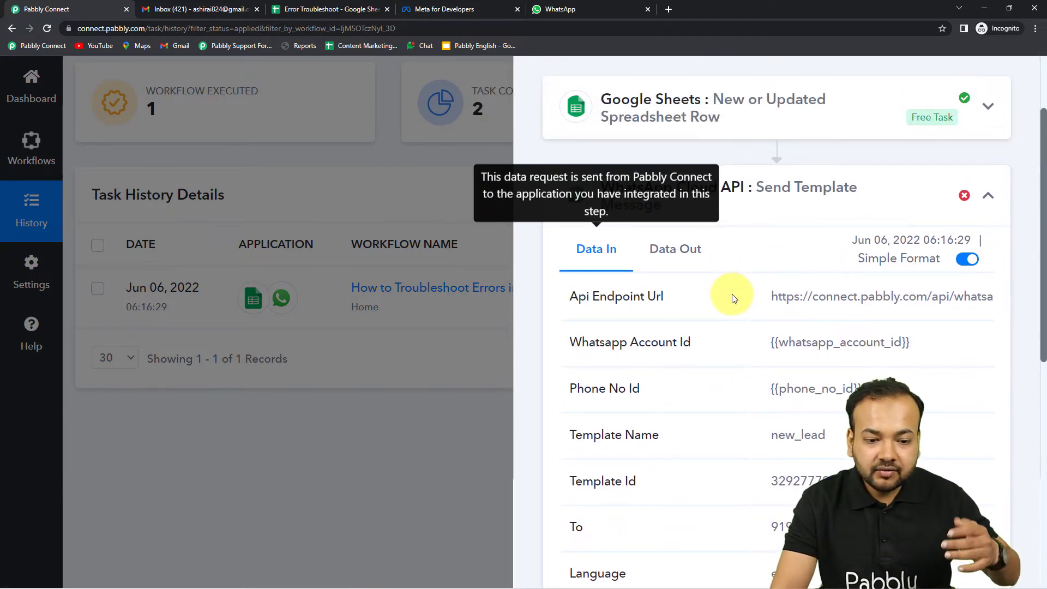
{"action": "scroll", "coordinate": [732, 298], "scroll_direction": "down", "scroll_amount": 2}
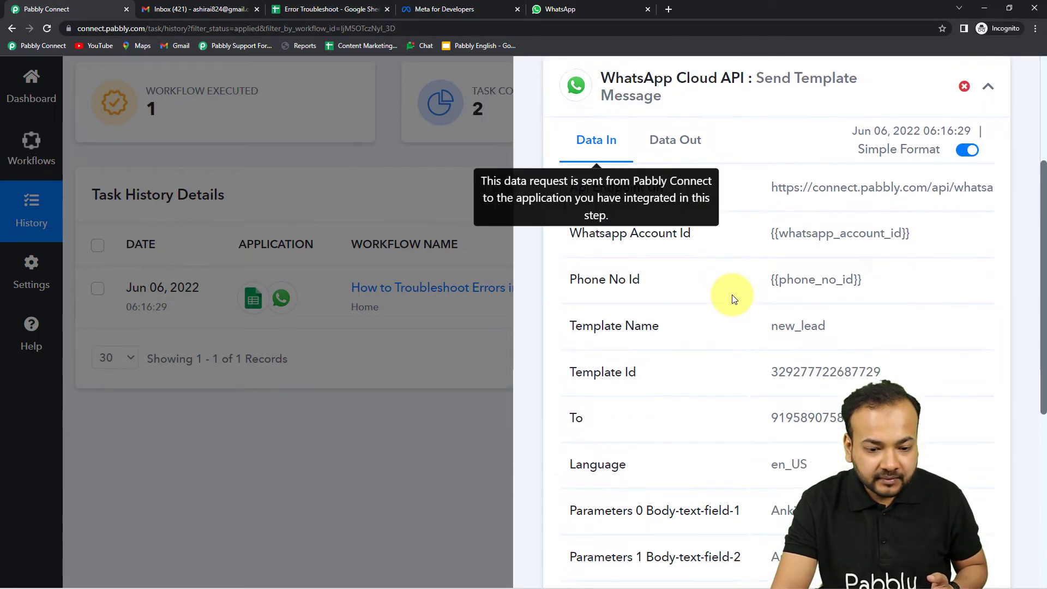
{"action": "scroll", "coordinate": [690, 279], "scroll_direction": "down", "scroll_amount": 6}
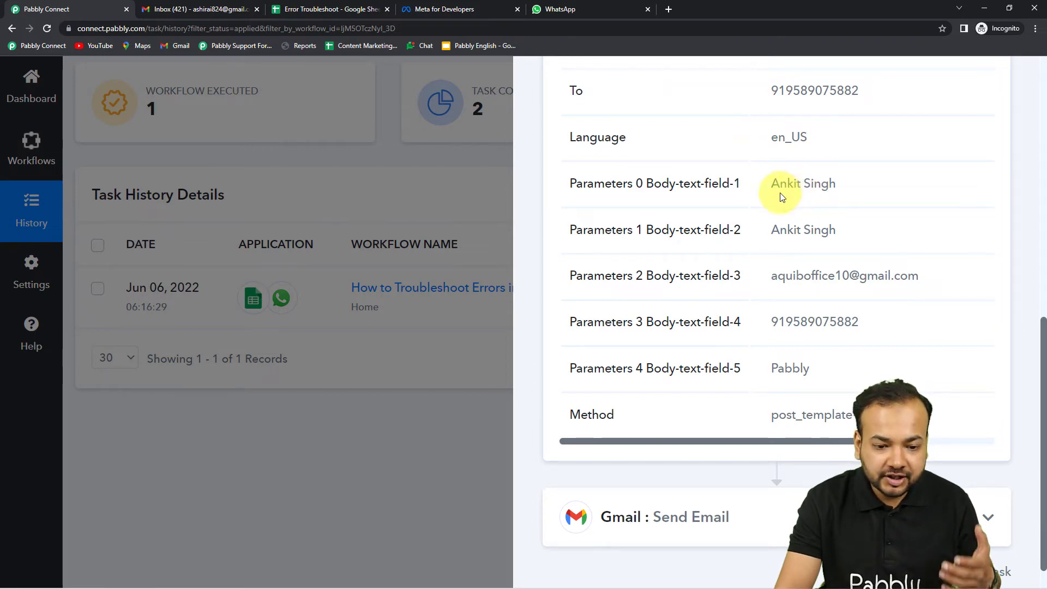
{"action": "scroll", "coordinate": [796, 376], "scroll_direction": "down", "scroll_amount": 1}
{"action": "scroll", "coordinate": [796, 376], "scroll_direction": "up", "scroll_amount": 6}
Step: Read the Data Out error: object '{{phone_no_id}}' does not exist, GraphMethodException code 100
{"action": "left_click", "coordinate": [676, 161]}
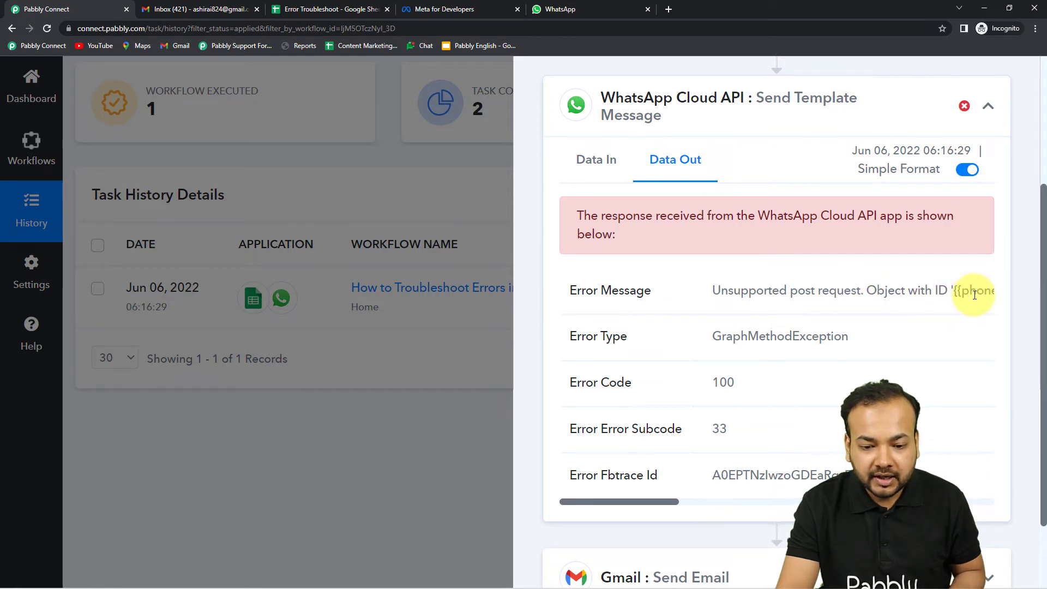
{"action": "scroll", "coordinate": [806, 322], "scroll_direction": "down", "scroll_amount": 1}
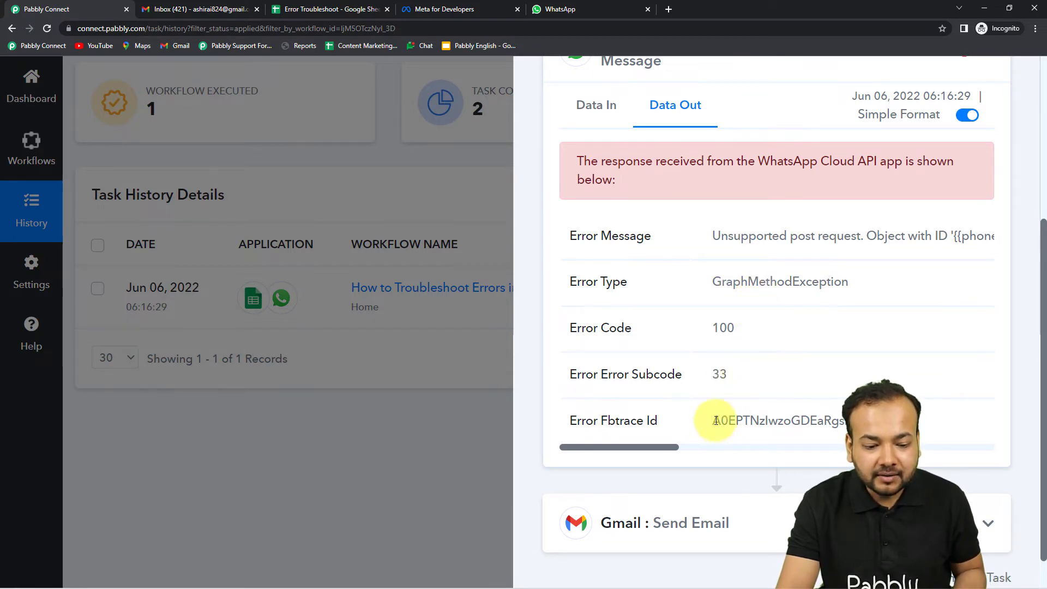
{"action": "left_click_drag", "start_coordinate": [653, 447], "coordinate": [709, 447]}
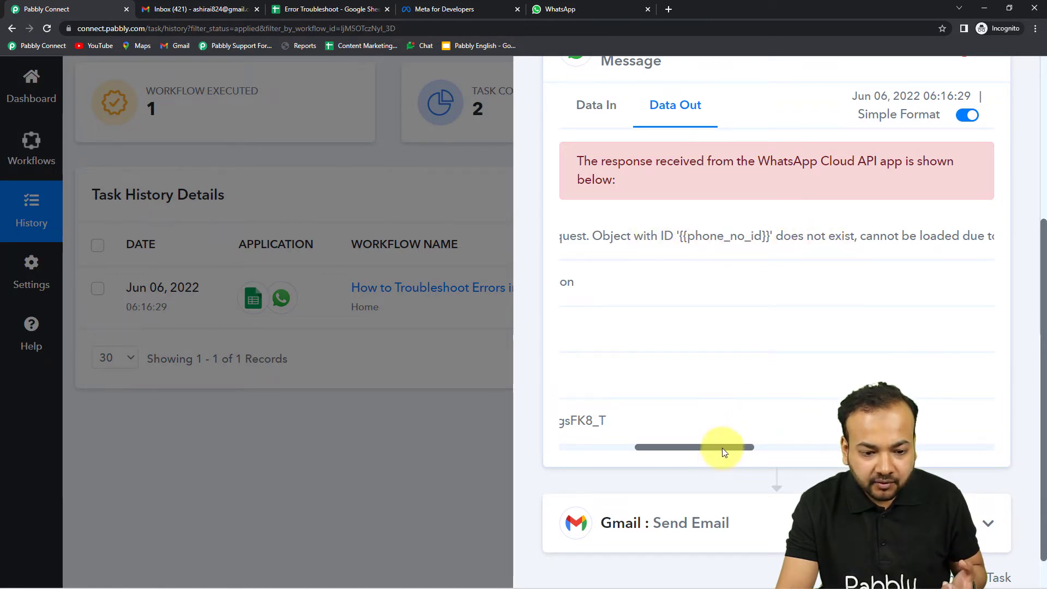
{"action": "left_click_drag", "start_coordinate": [723, 446], "coordinate": [630, 474]}
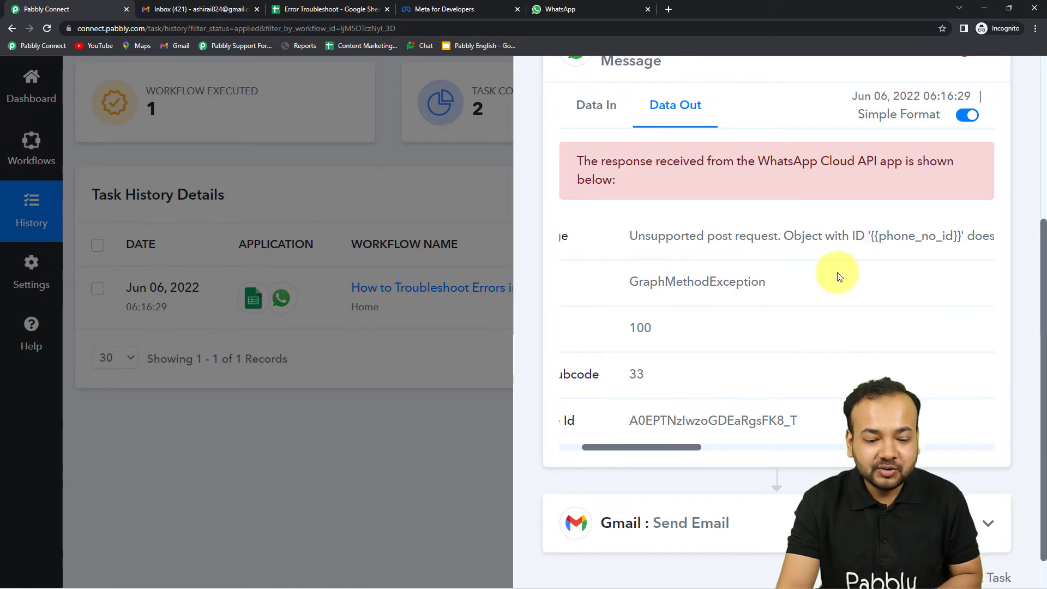
{"action": "scroll", "coordinate": [838, 272], "scroll_direction": "down", "scroll_amount": 1}
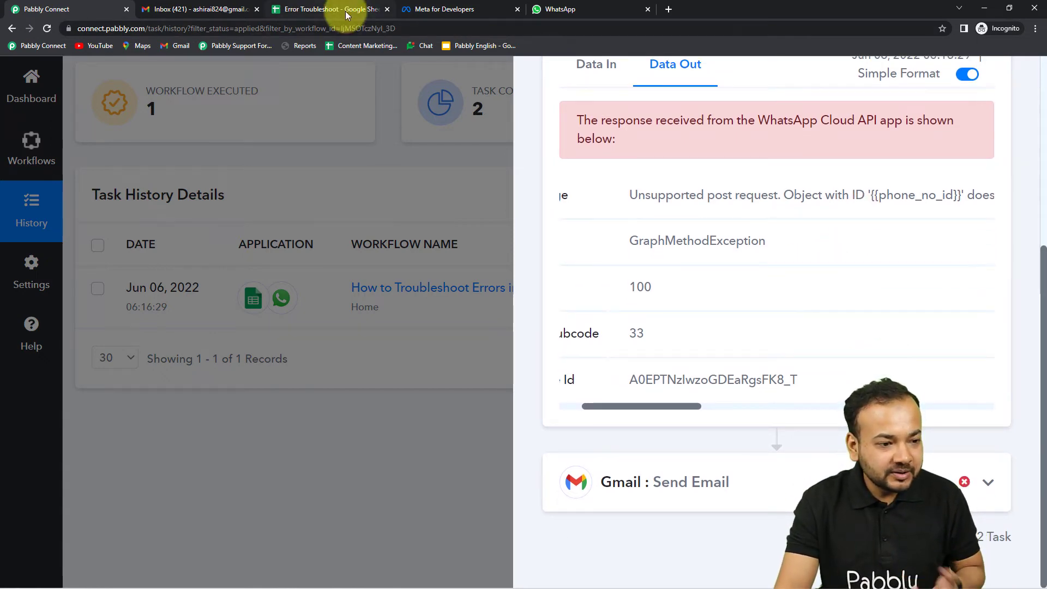
{"action": "left_click", "coordinate": [346, 11]}
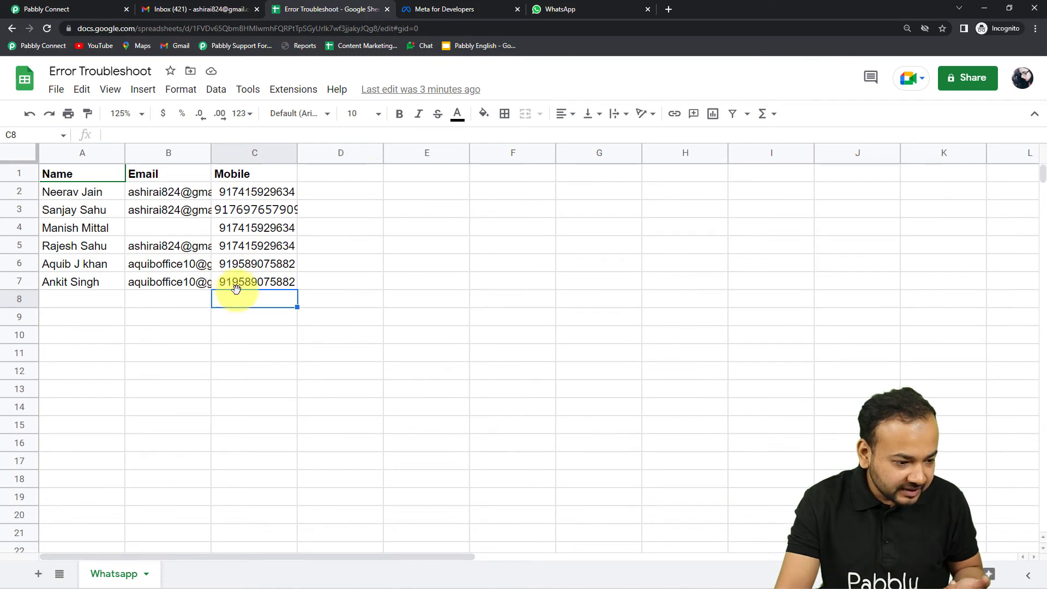
Step: Return to Pabbly Connect and open a new blank browser tab
{"action": "left_click", "coordinate": [90, 11]}
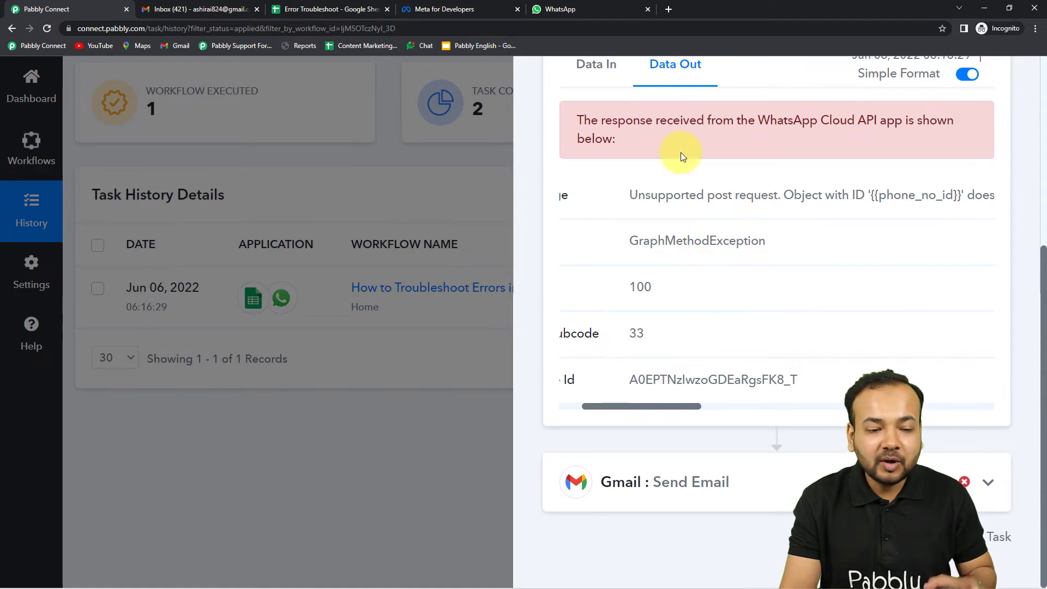
{"action": "left_click", "coordinate": [669, 11]}
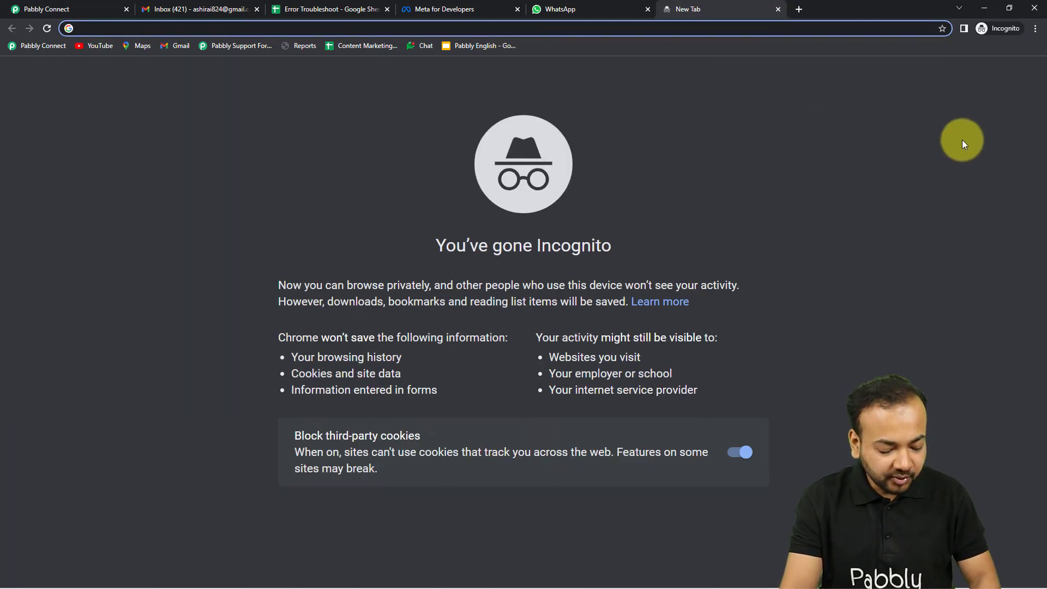
Step: Load the Pabbly Support Forum from a 'forum' search, then return to the failed task's details
{"action": "type", "text": "fo"}
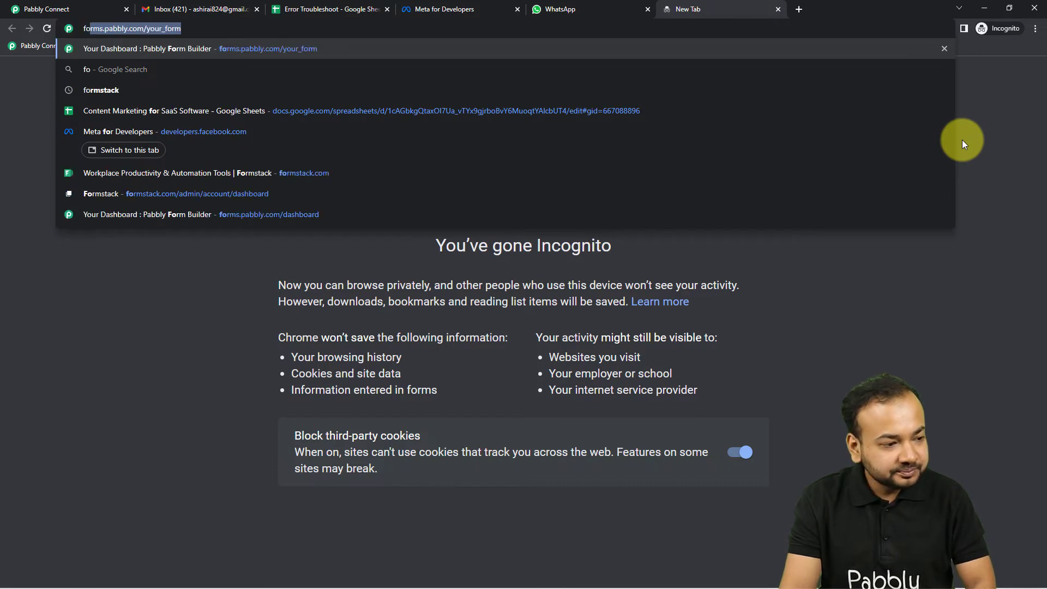
{"action": "type", "text": "rum"}
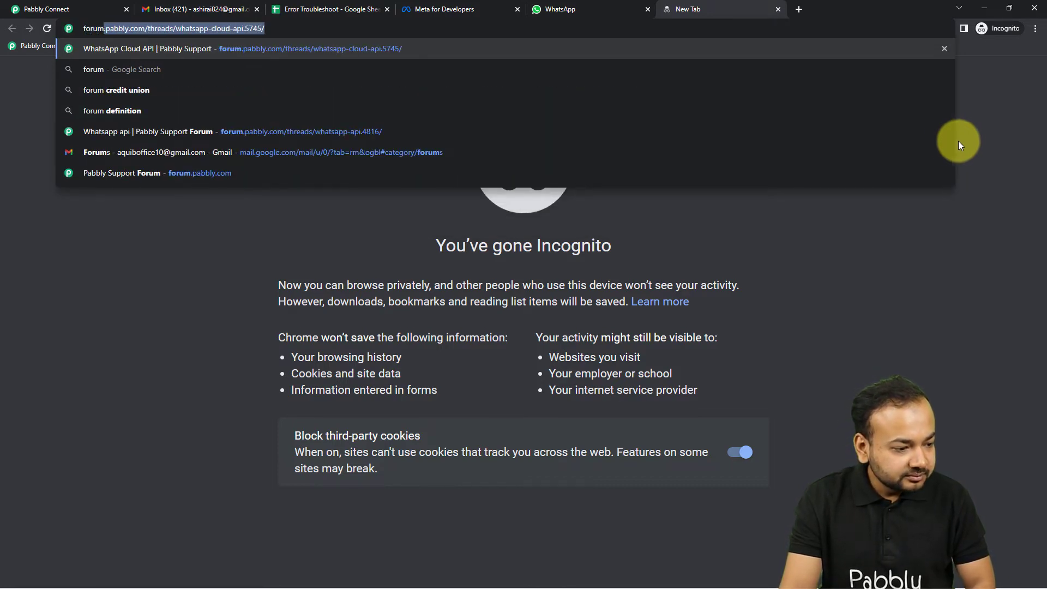
{"action": "left_click", "coordinate": [380, 172]}
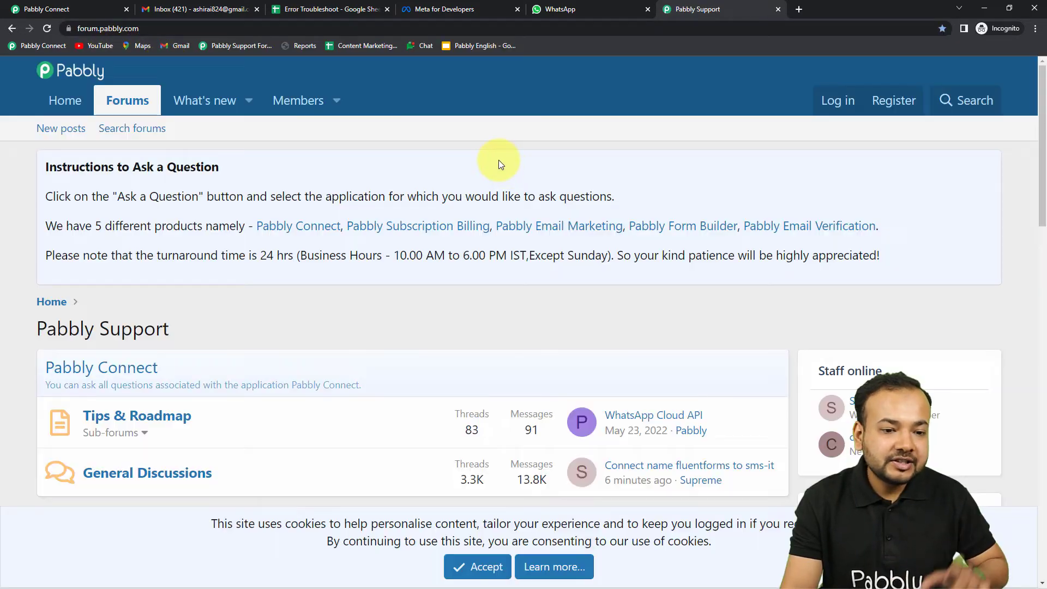
{"action": "scroll", "coordinate": [545, 248], "scroll_direction": "down", "scroll_amount": 2}
{"action": "scroll", "coordinate": [545, 247], "scroll_direction": "up", "scroll_amount": 2}
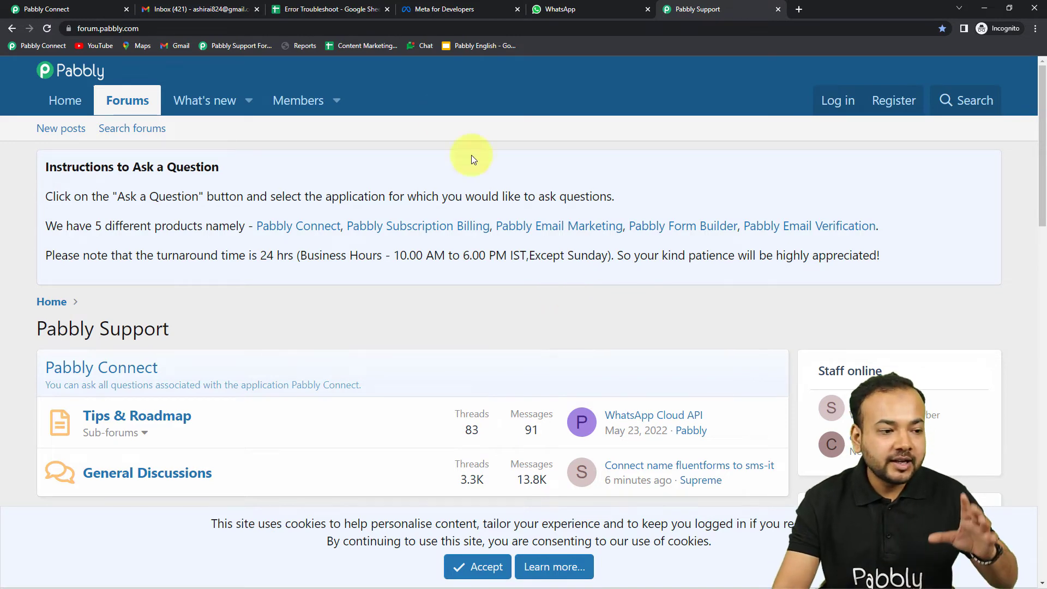
{"action": "left_click", "coordinate": [93, 9]}
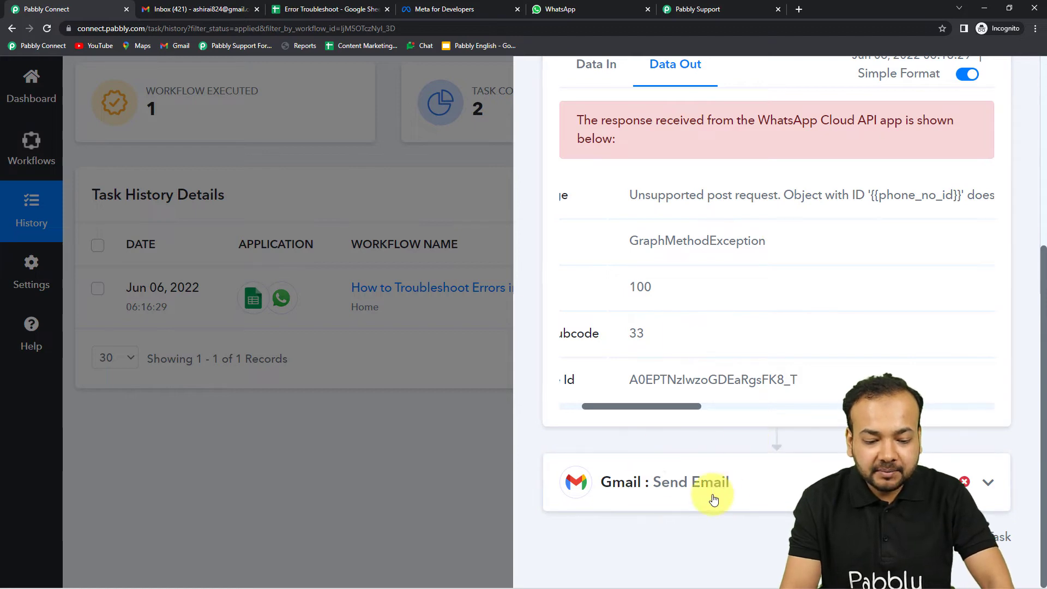
Step: Expand the Gmail Send Email step and read its 401 UNAUTHENTICATED, CREDENTIALS_MISSING error response
{"action": "left_click", "coordinate": [779, 489]}
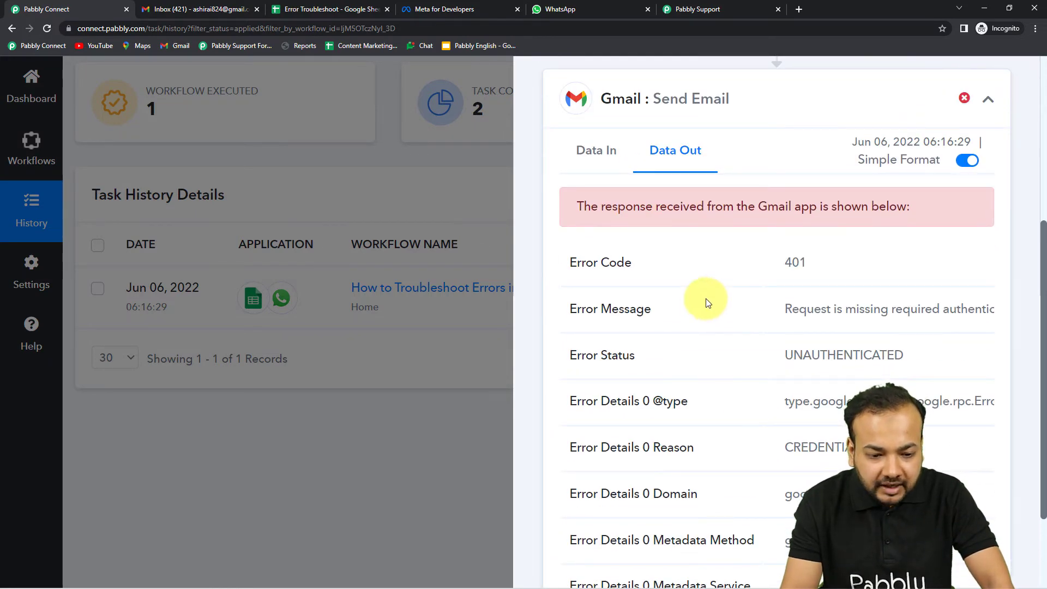
{"action": "left_click", "coordinate": [580, 152]}
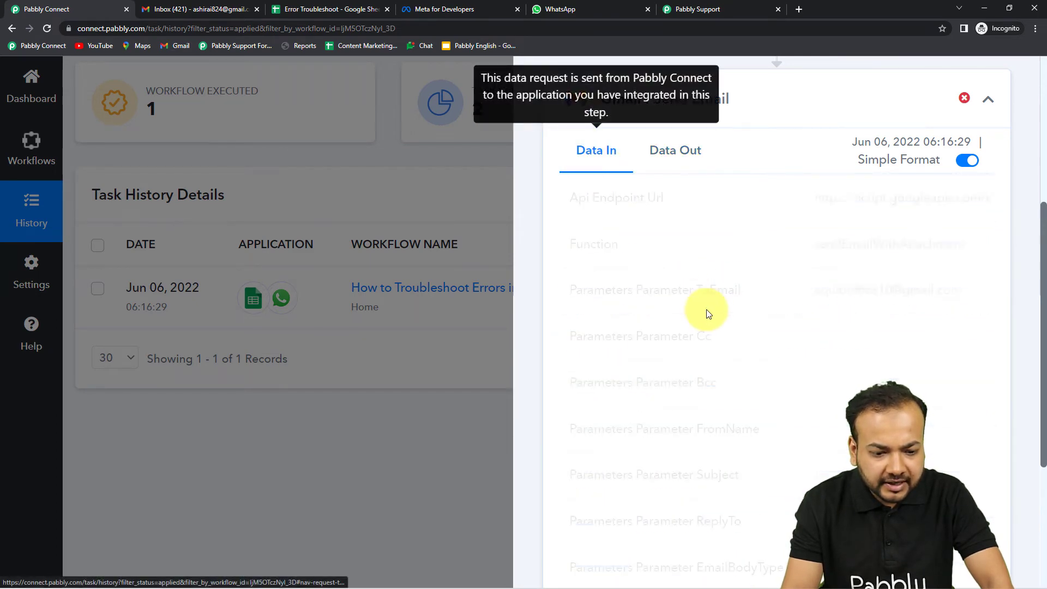
{"action": "scroll", "coordinate": [685, 285], "scroll_direction": "down", "scroll_amount": 4}
{"action": "scroll", "coordinate": [690, 295], "scroll_direction": "up", "scroll_amount": 5}
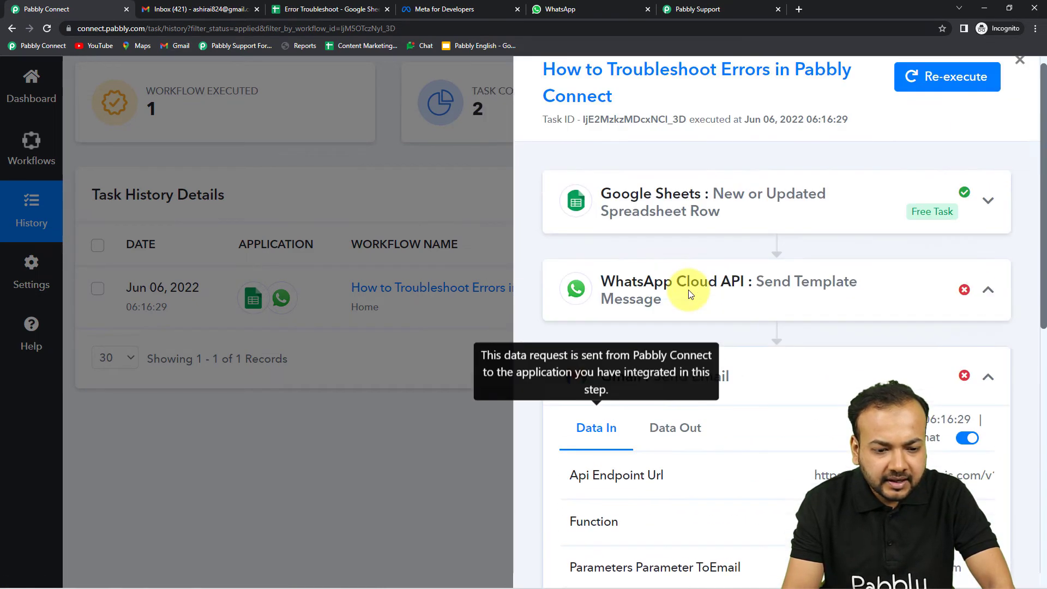
{"action": "left_click", "coordinate": [713, 394]}
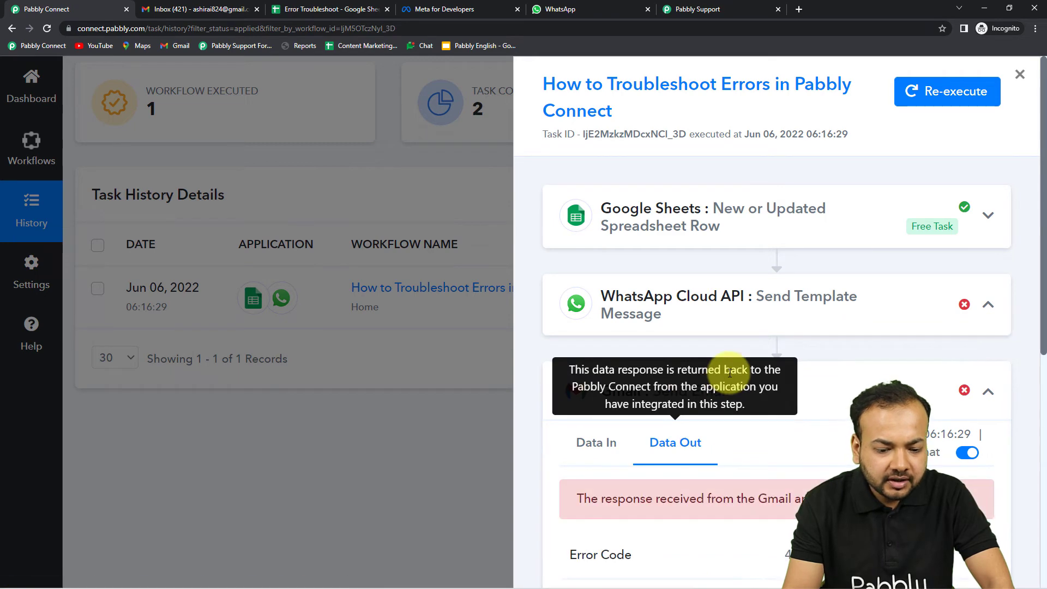
{"action": "scroll", "coordinate": [778, 398], "scroll_direction": "down", "scroll_amount": 4}
{"action": "scroll", "coordinate": [729, 281], "scroll_direction": "down", "scroll_amount": 3}
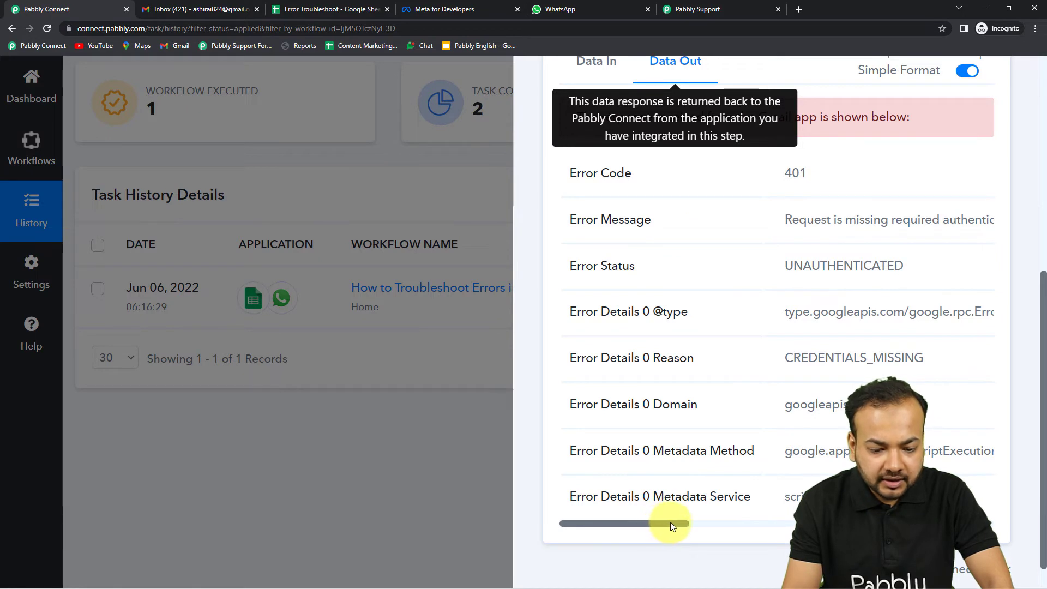
{"action": "left_click_drag", "start_coordinate": [669, 521], "coordinate": [746, 515]}
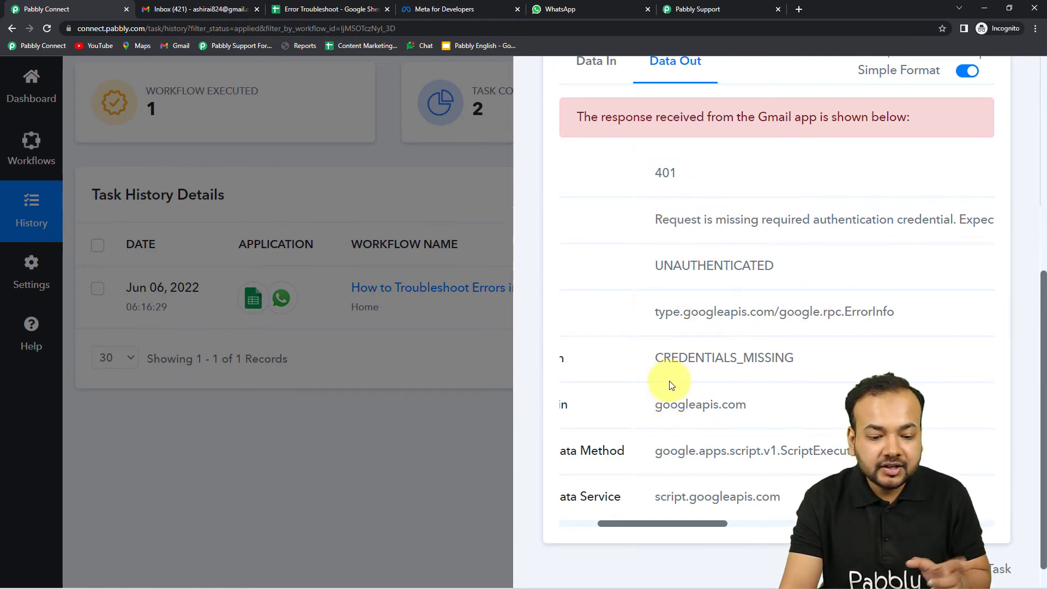
{"action": "scroll", "coordinate": [931, 227], "scroll_direction": "up", "scroll_amount": 3}
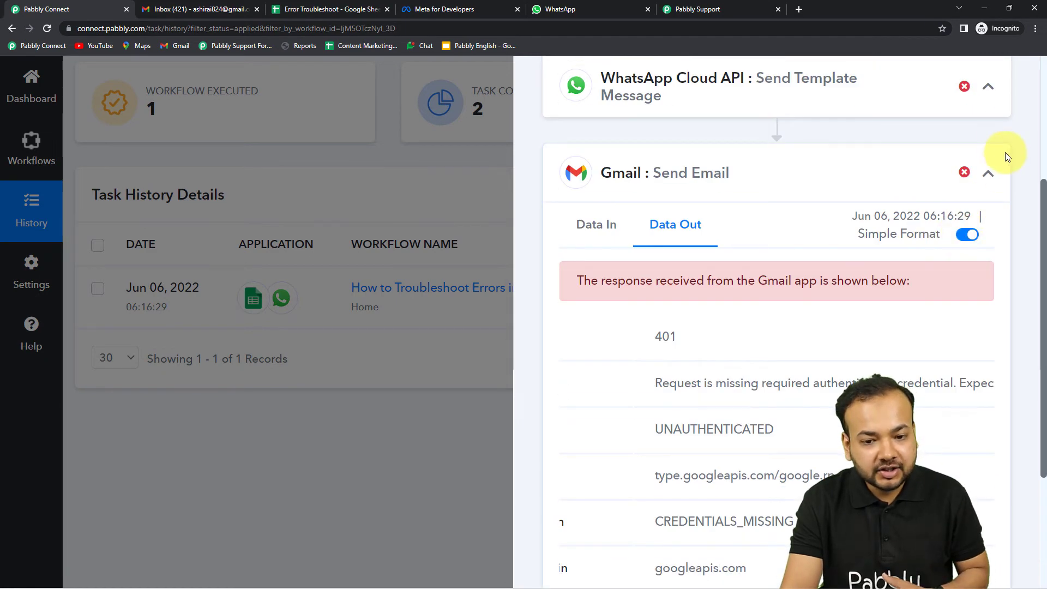
Step: Expand the WhatsApp Cloud API step's output and read its error message
{"action": "left_click", "coordinate": [988, 86]}
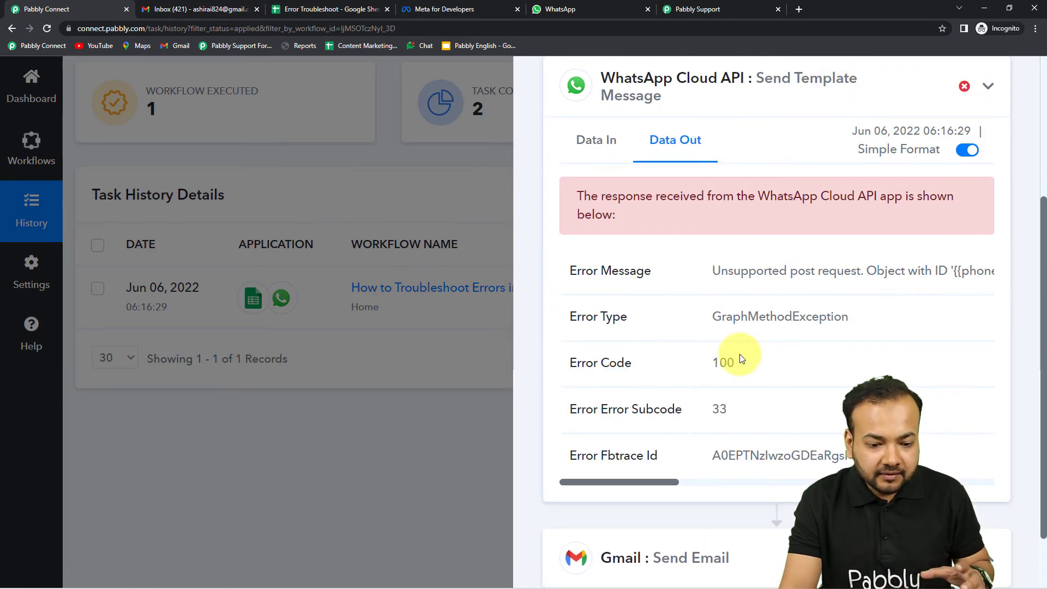
{"action": "scroll", "coordinate": [725, 382], "scroll_direction": "down", "scroll_amount": 1}
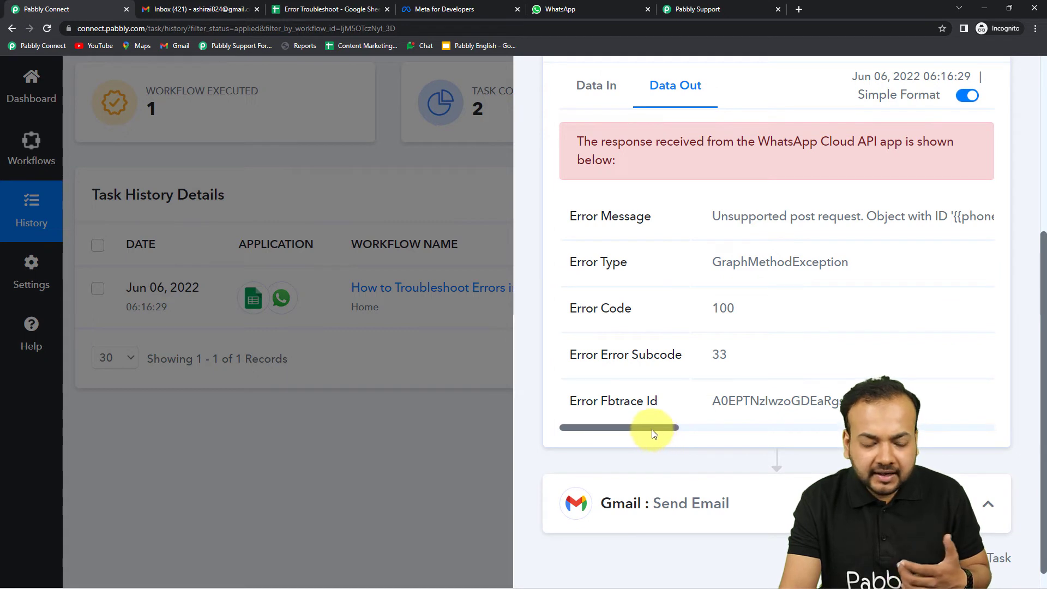
{"action": "left_click_drag", "start_coordinate": [656, 432], "coordinate": [707, 432]}
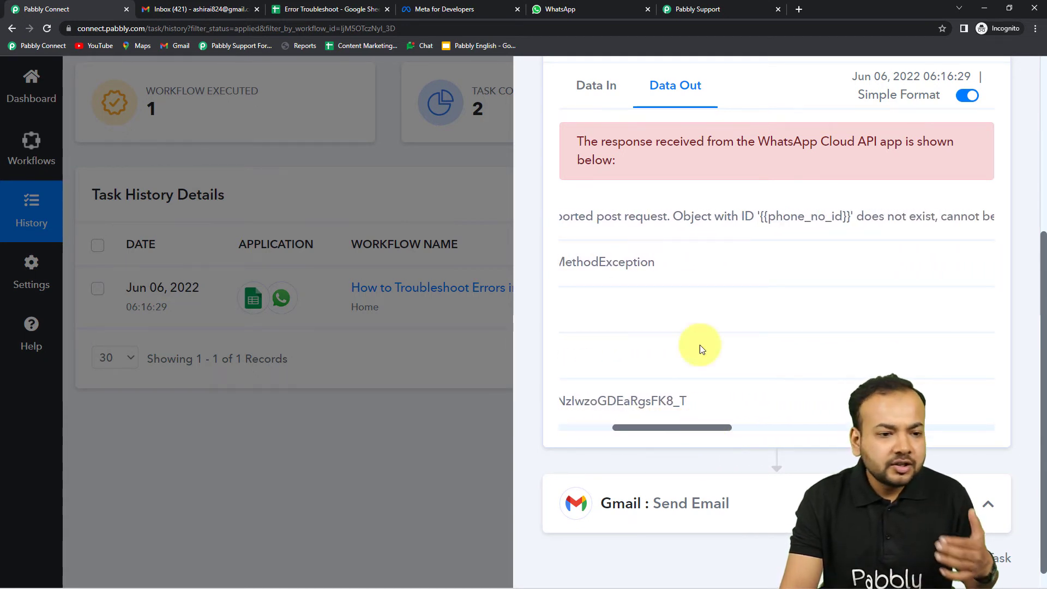
{"action": "left_click", "coordinate": [681, 9]}
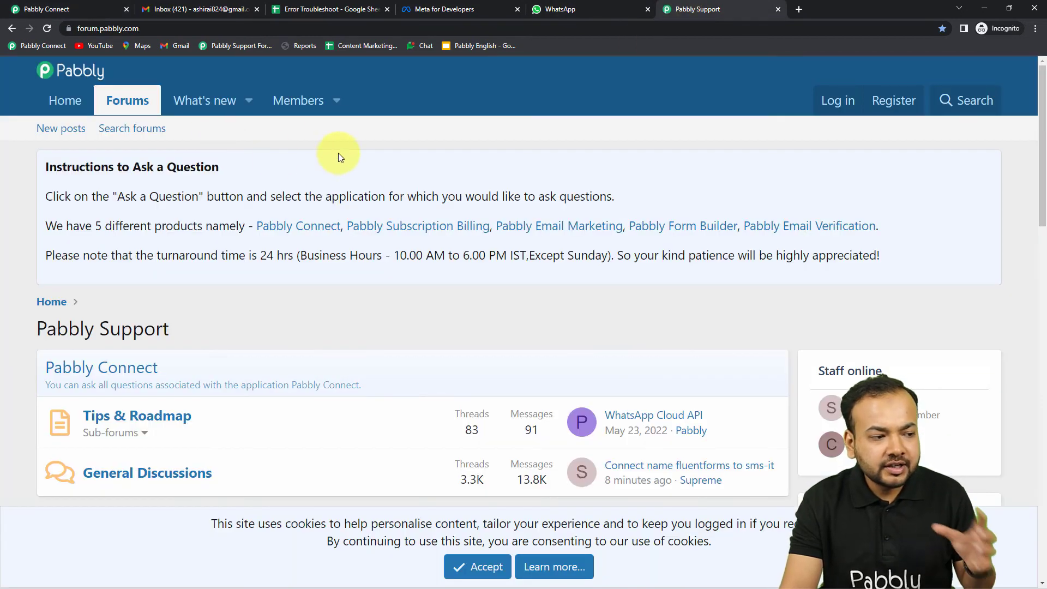
{"action": "left_click", "coordinate": [77, 6]}
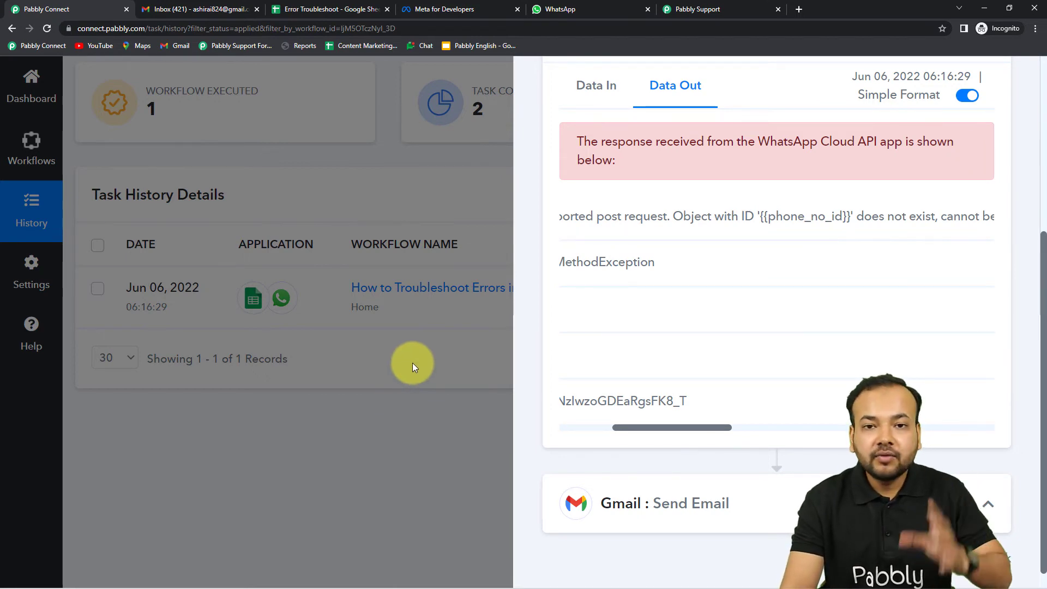
Step: Close the task details panel so Task History shows the Partial Failed run
{"action": "left_click", "coordinate": [417, 382]}
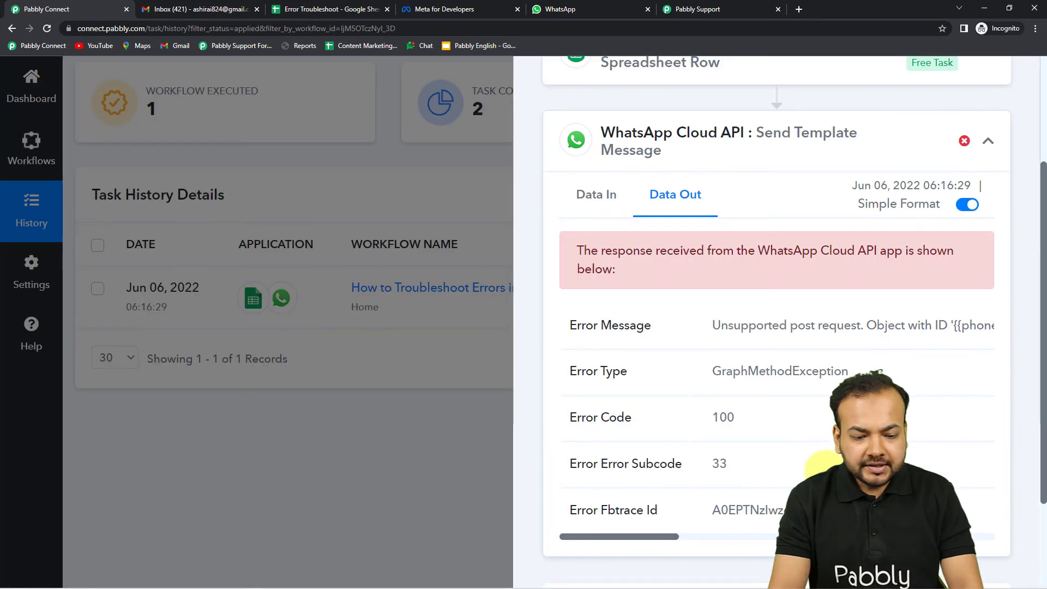
{"action": "scroll", "coordinate": [774, 327], "scroll_direction": "down", "scroll_amount": 2}
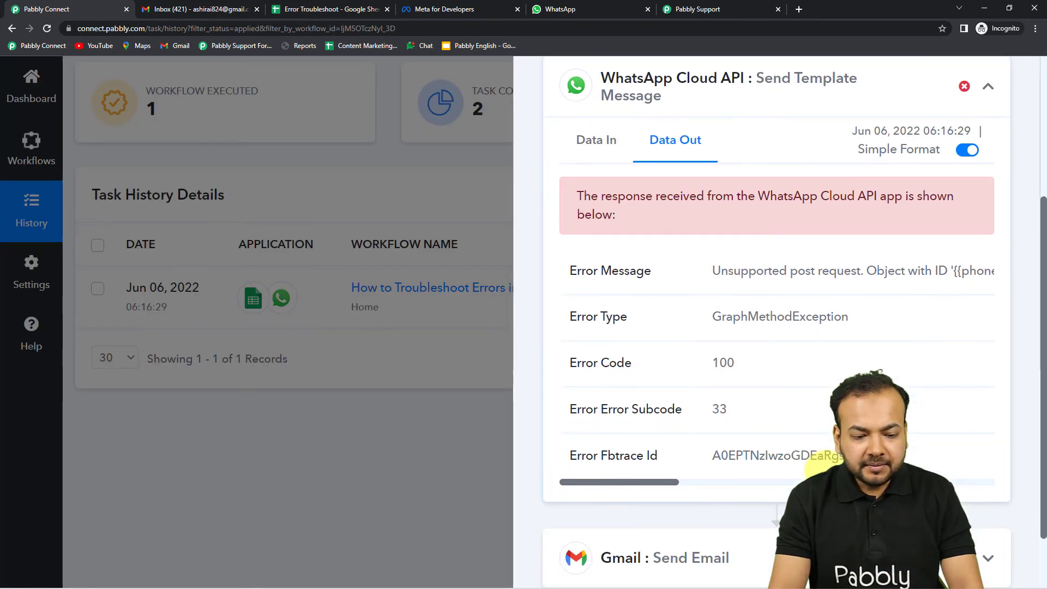
{"action": "left_click_drag", "start_coordinate": [660, 428], "coordinate": [852, 428]}
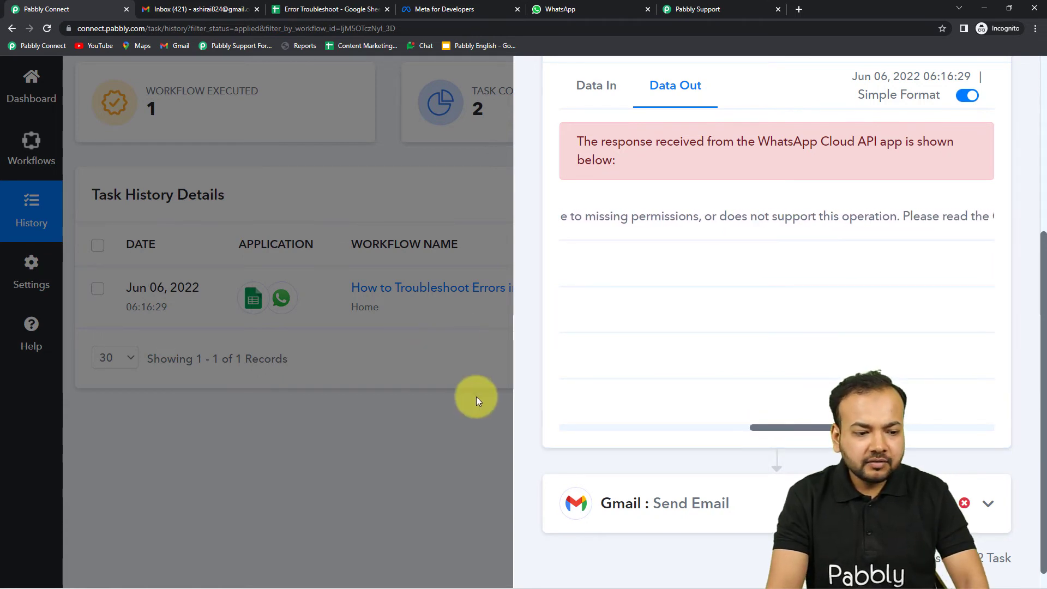
{"action": "left_click", "coordinate": [427, 445]}
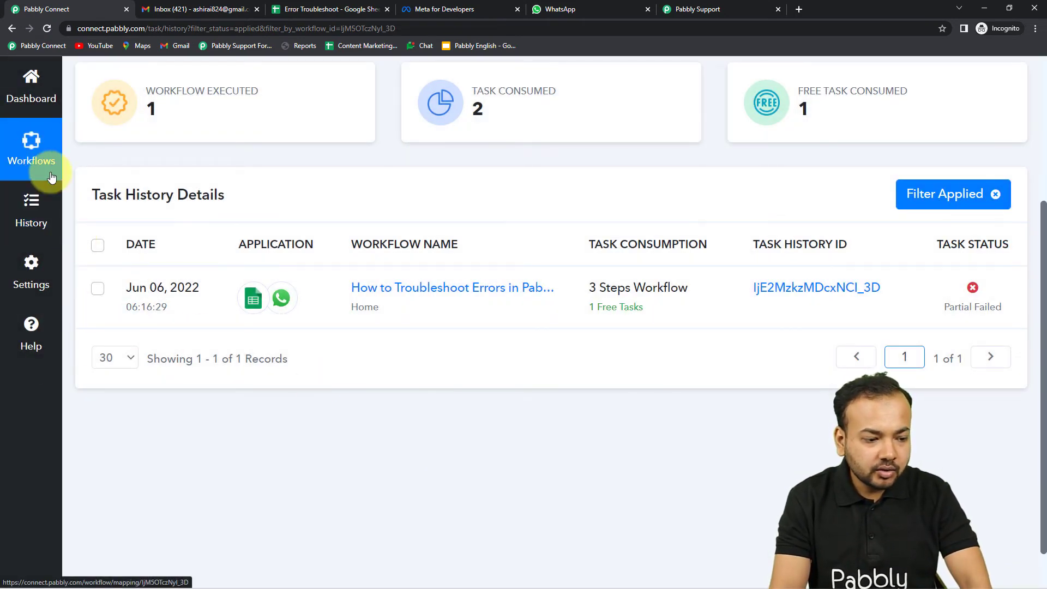
Step: Open the workflow editor and expand the WhatsApp Cloud API Send Template Message action
{"action": "left_click", "coordinate": [327, 299]}
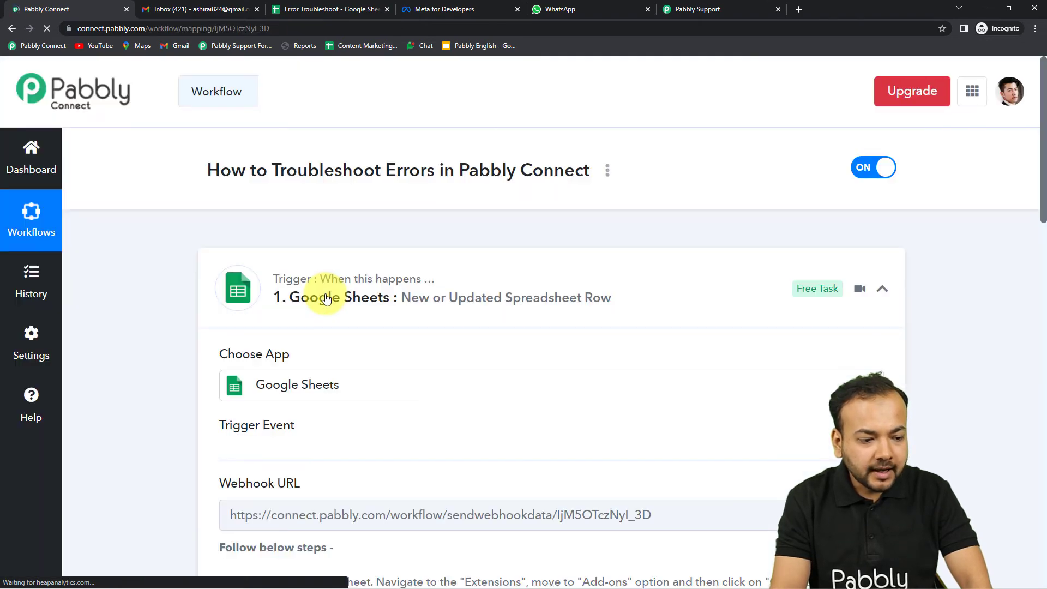
{"action": "scroll", "coordinate": [196, 306], "scroll_direction": "down", "scroll_amount": 5}
{"action": "scroll", "coordinate": [192, 371], "scroll_direction": "down", "scroll_amount": 15}
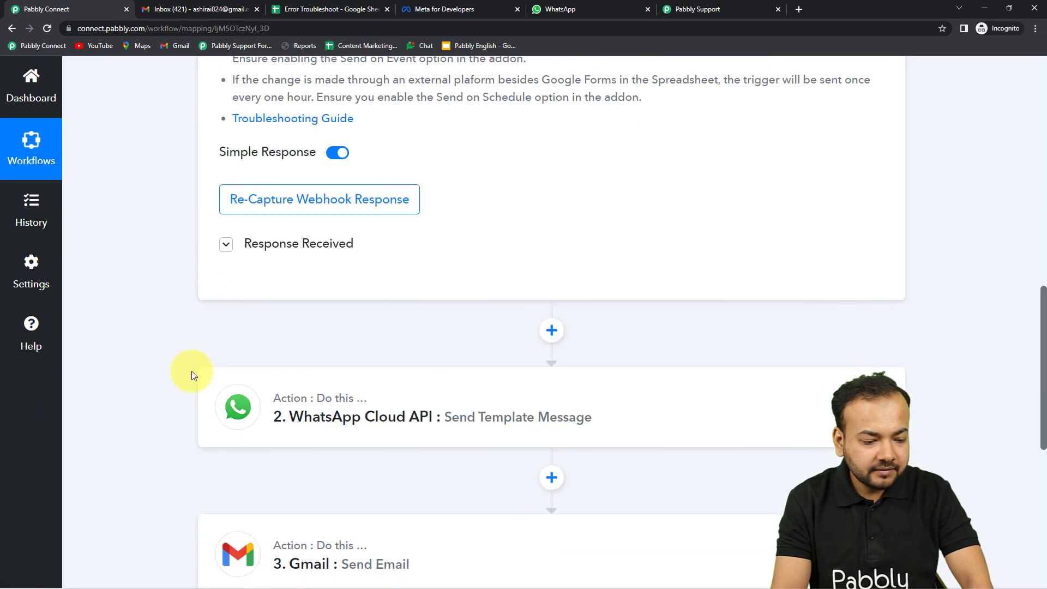
{"action": "left_click", "coordinate": [375, 176]}
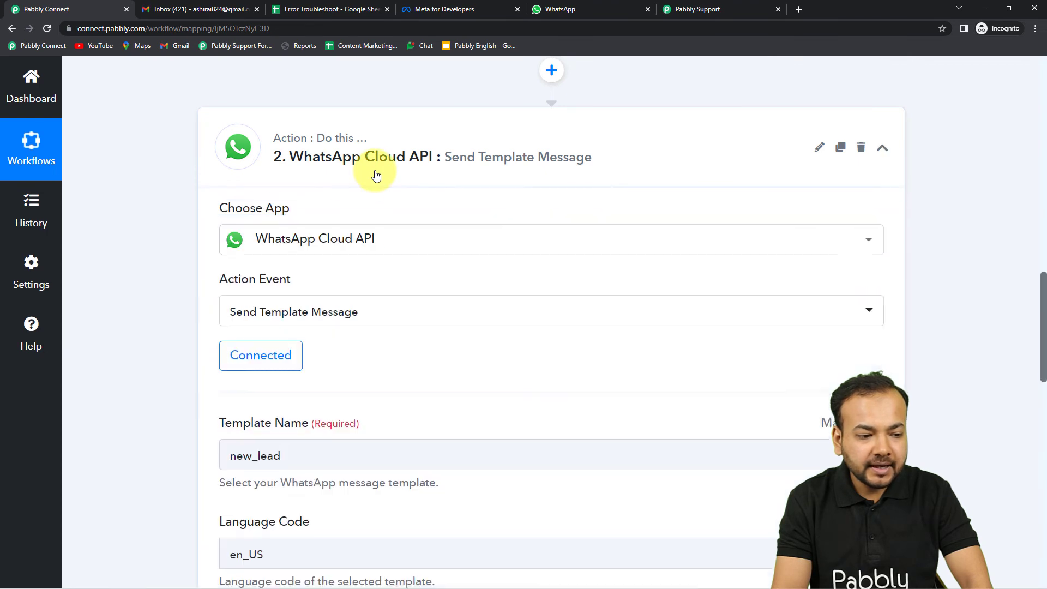
{"action": "scroll", "coordinate": [180, 231], "scroll_direction": "down", "scroll_amount": 2}
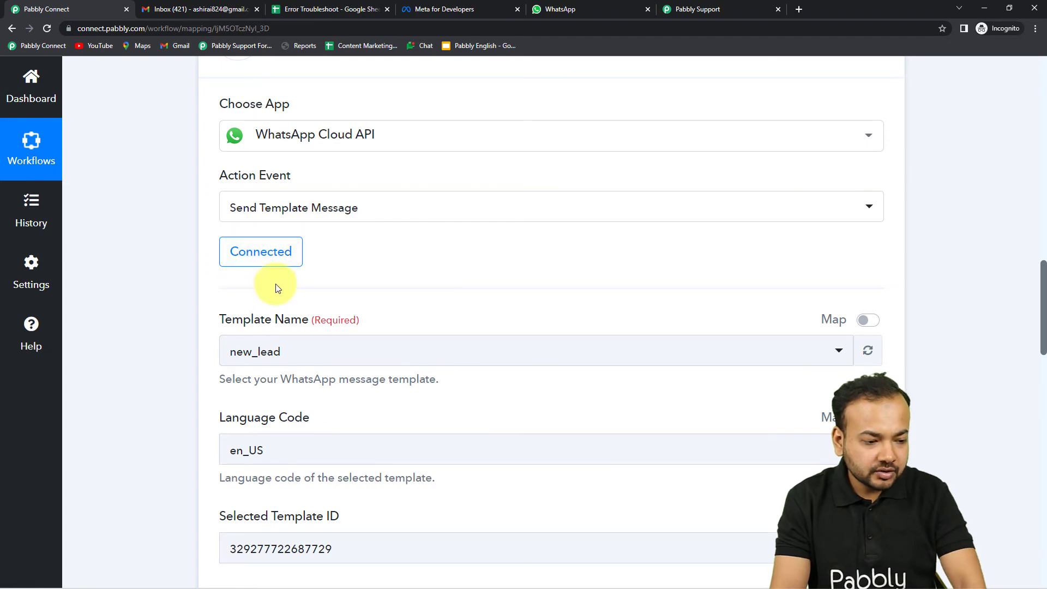
Step: Review the new WhatsApp connection's Token, Phone Number ID and Business Account ID fields, then close it unsaved
{"action": "left_click", "coordinate": [262, 258]}
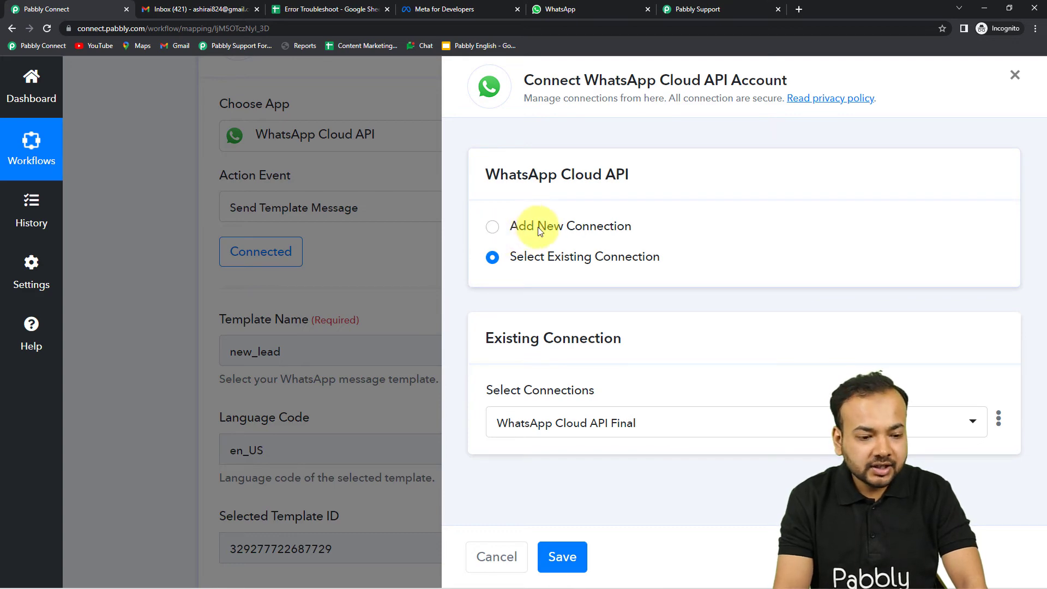
{"action": "left_click", "coordinate": [492, 232]}
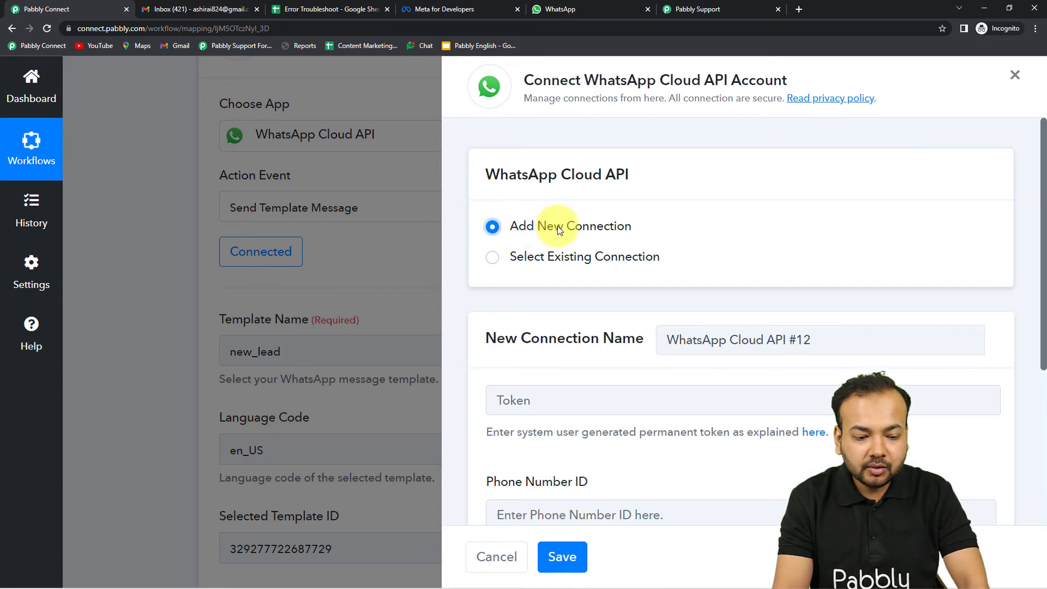
{"action": "scroll", "coordinate": [566, 275], "scroll_direction": "down", "scroll_amount": 3}
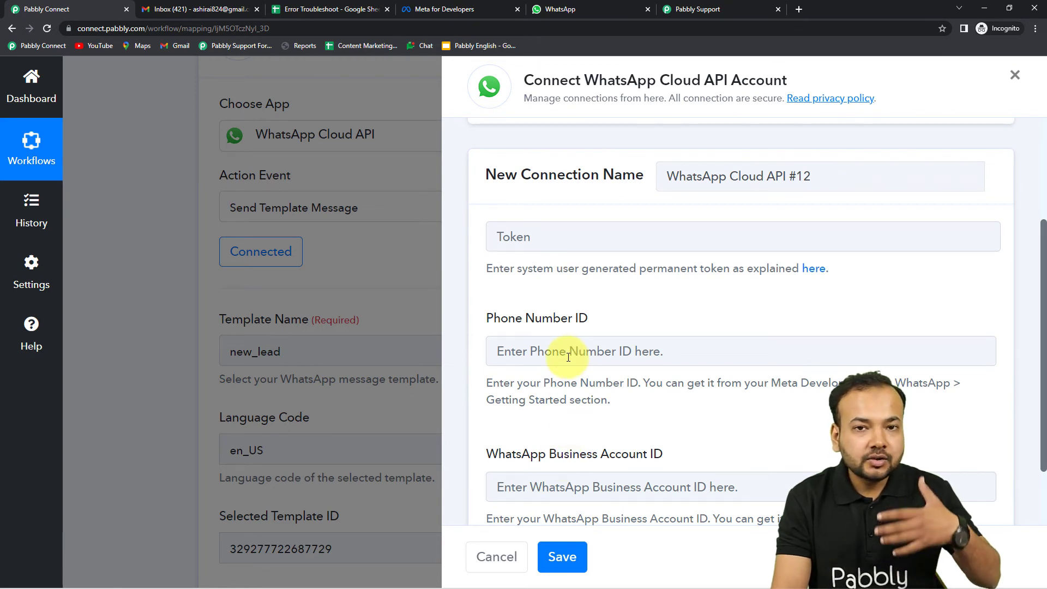
{"action": "scroll", "coordinate": [566, 305], "scroll_direction": "up", "scroll_amount": 2}
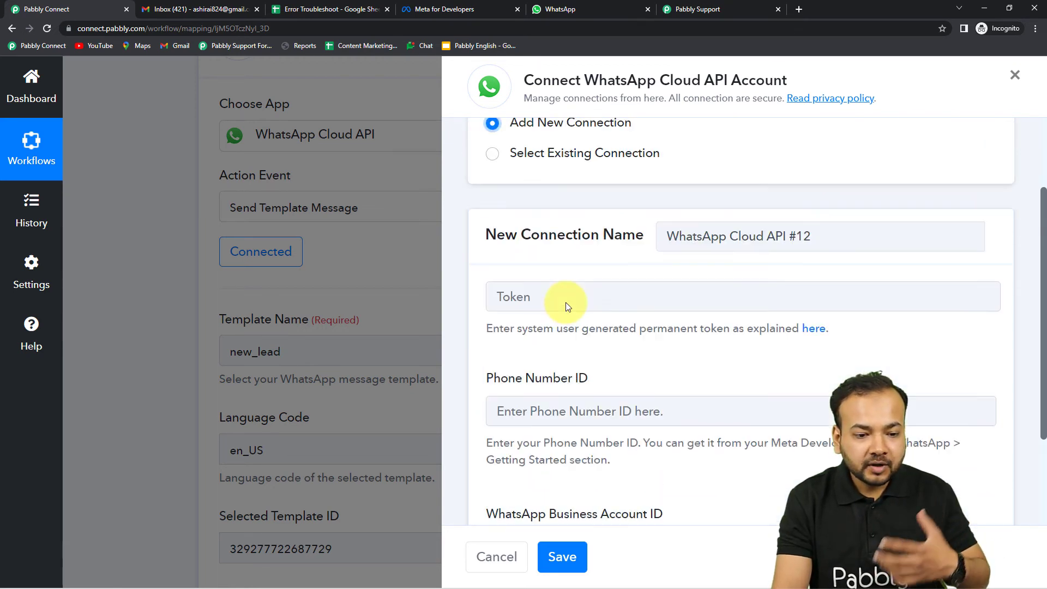
{"action": "scroll", "coordinate": [566, 305], "scroll_direction": "down", "scroll_amount": 2}
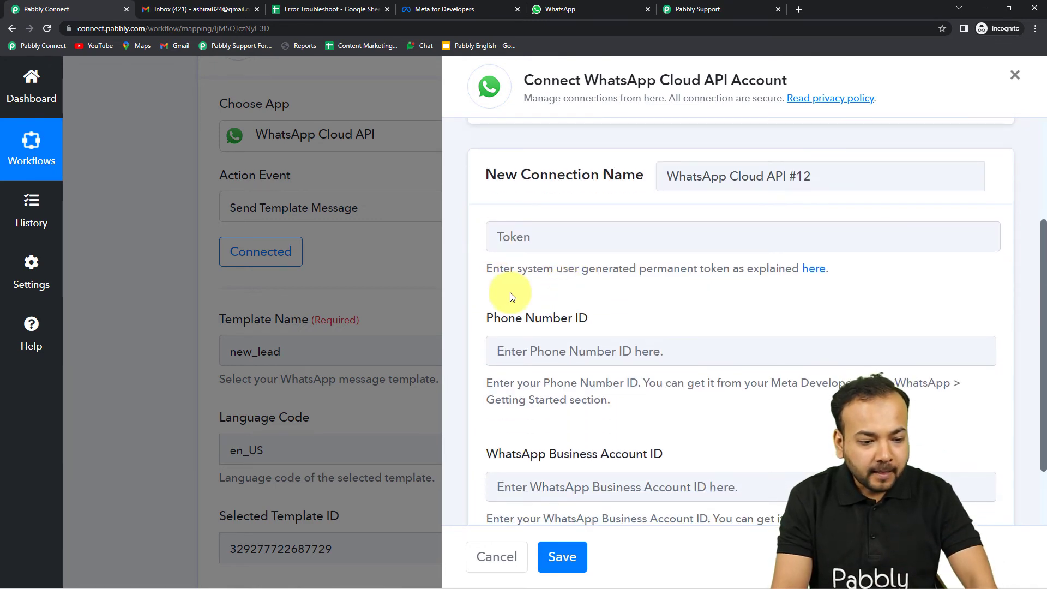
{"action": "scroll", "coordinate": [562, 309], "scroll_direction": "down", "scroll_amount": 2}
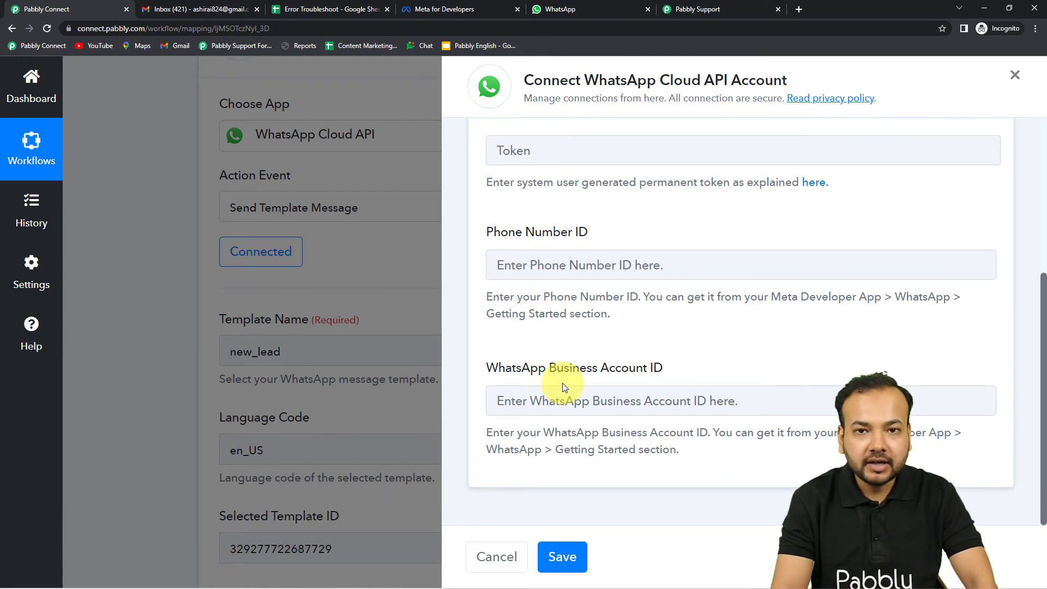
{"action": "scroll", "coordinate": [562, 383], "scroll_direction": "up", "scroll_amount": 4}
{"action": "left_click", "coordinate": [141, 317]}
Step: Expand the Gmail Send Email step and show its Connect Gmail Account panel with Gmail #140
{"action": "scroll", "coordinate": [142, 320], "scroll_direction": "up", "scroll_amount": 1}
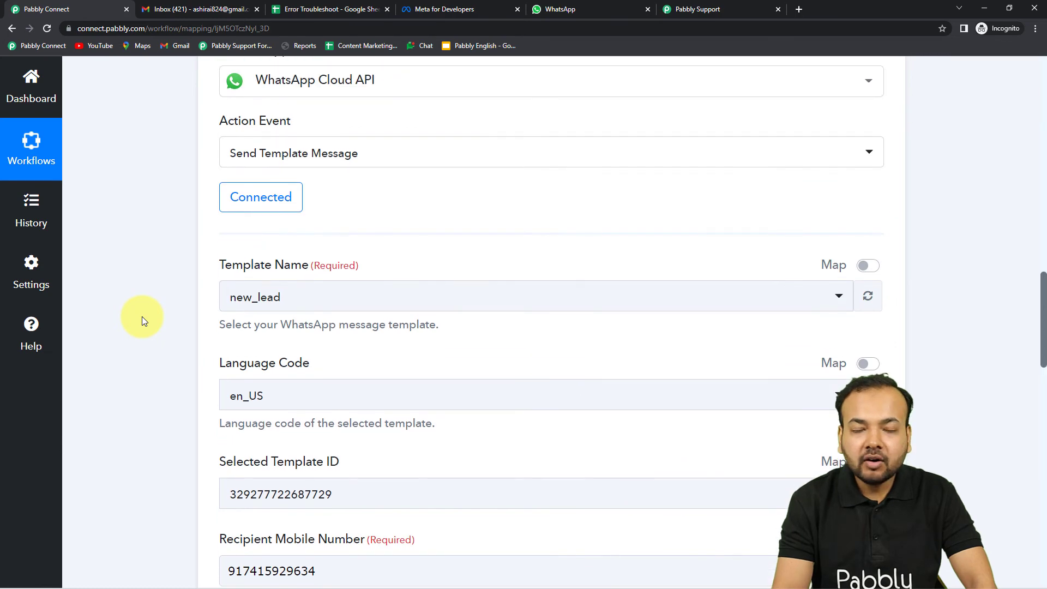
{"action": "scroll", "coordinate": [142, 320], "scroll_direction": "up", "scroll_amount": 1}
{"action": "scroll", "coordinate": [143, 321], "scroll_direction": "down", "scroll_amount": 2}
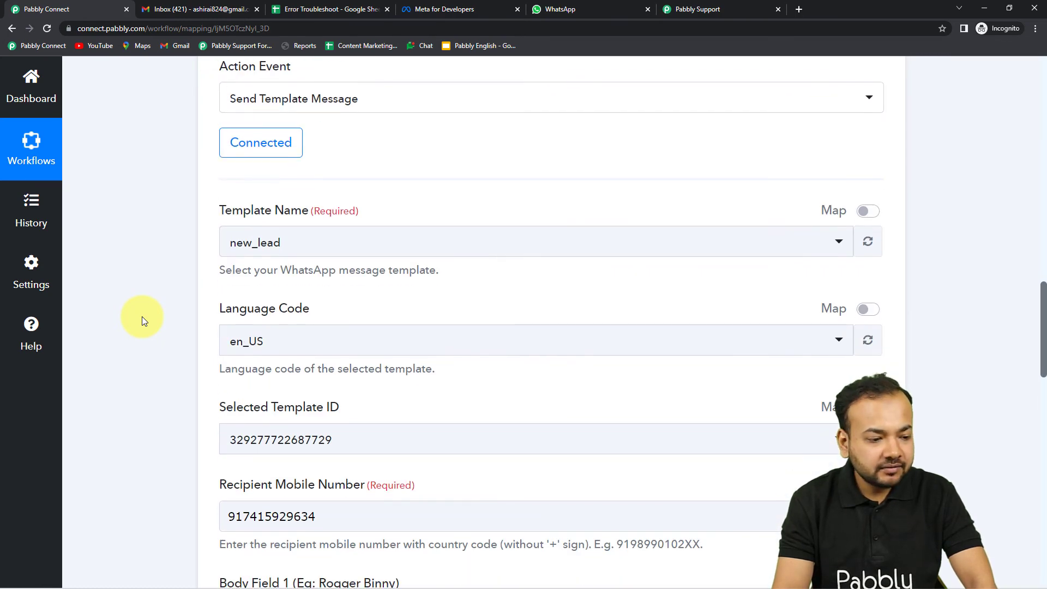
{"action": "scroll", "coordinate": [143, 321], "scroll_direction": "down", "scroll_amount": 3}
{"action": "scroll", "coordinate": [142, 316], "scroll_direction": "down", "scroll_amount": 13}
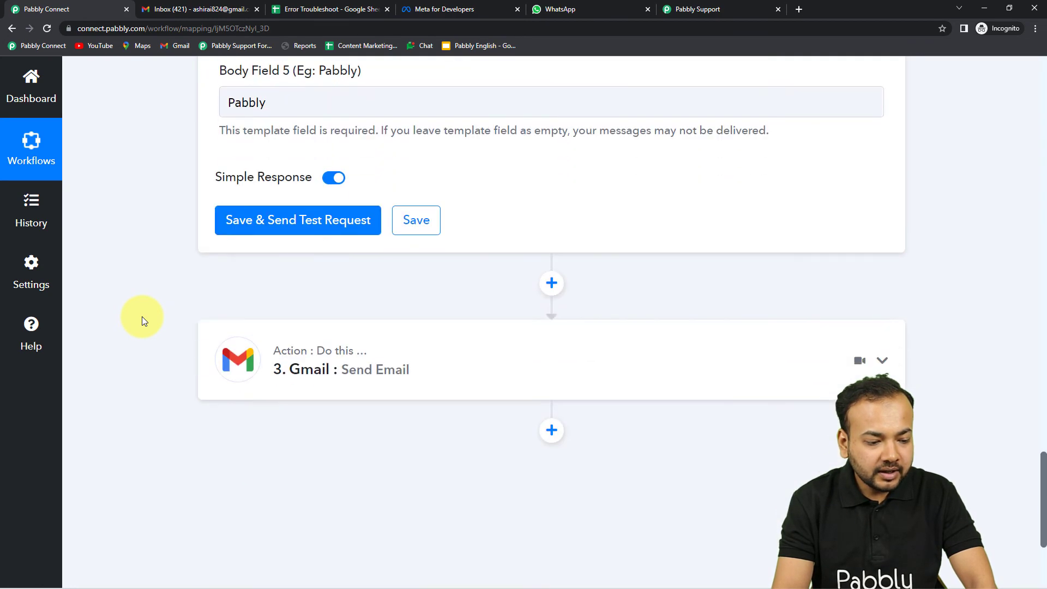
{"action": "left_click", "coordinate": [329, 263]}
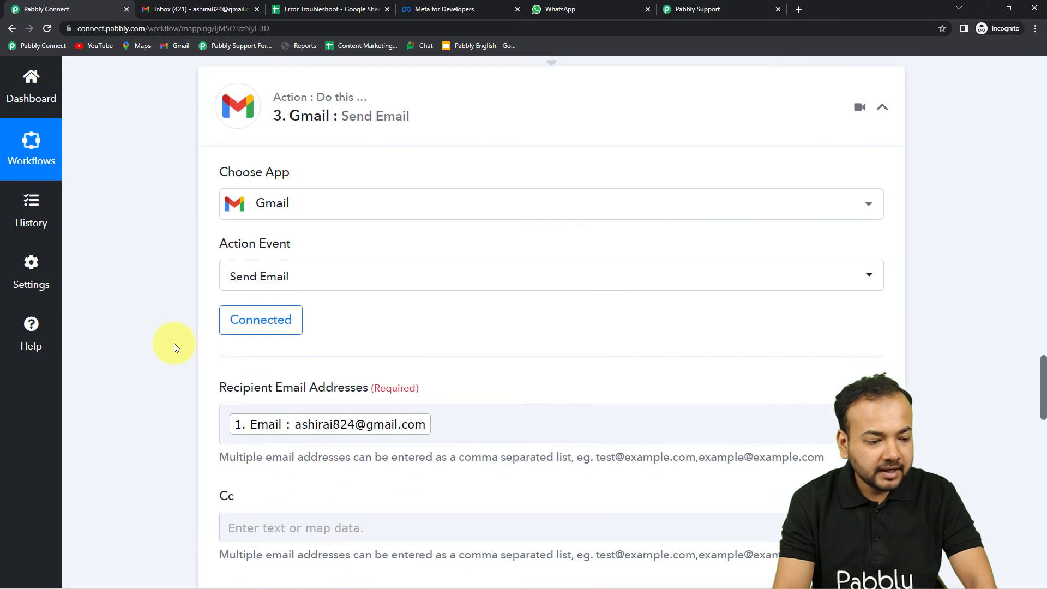
{"action": "left_click", "coordinate": [268, 334]}
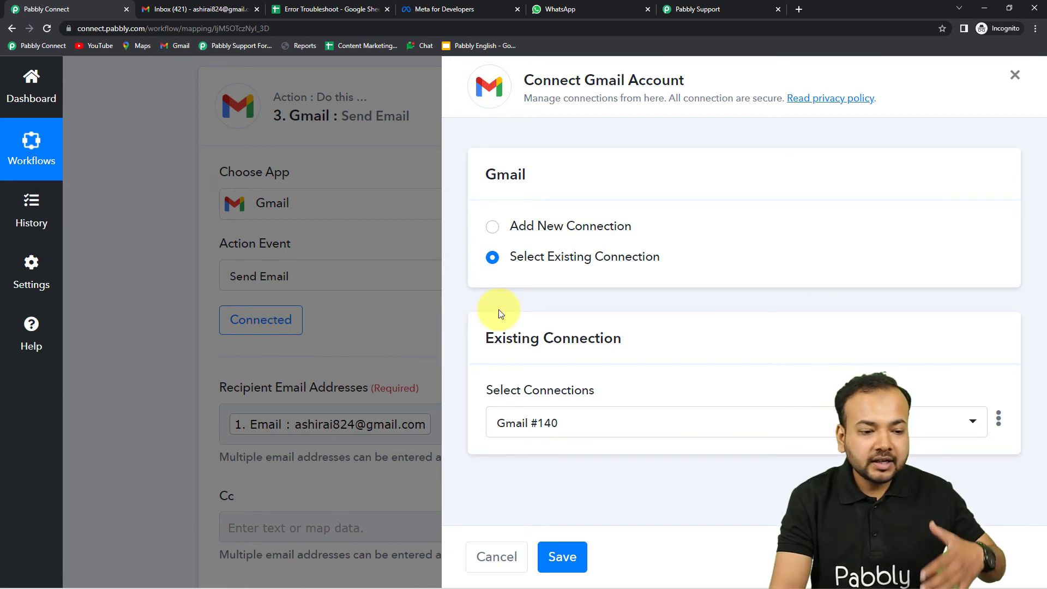
Step: Authorise a new Gmail #141 connection through Google sign-in and grant Pabbly Connect access
{"action": "left_click", "coordinate": [493, 228]}
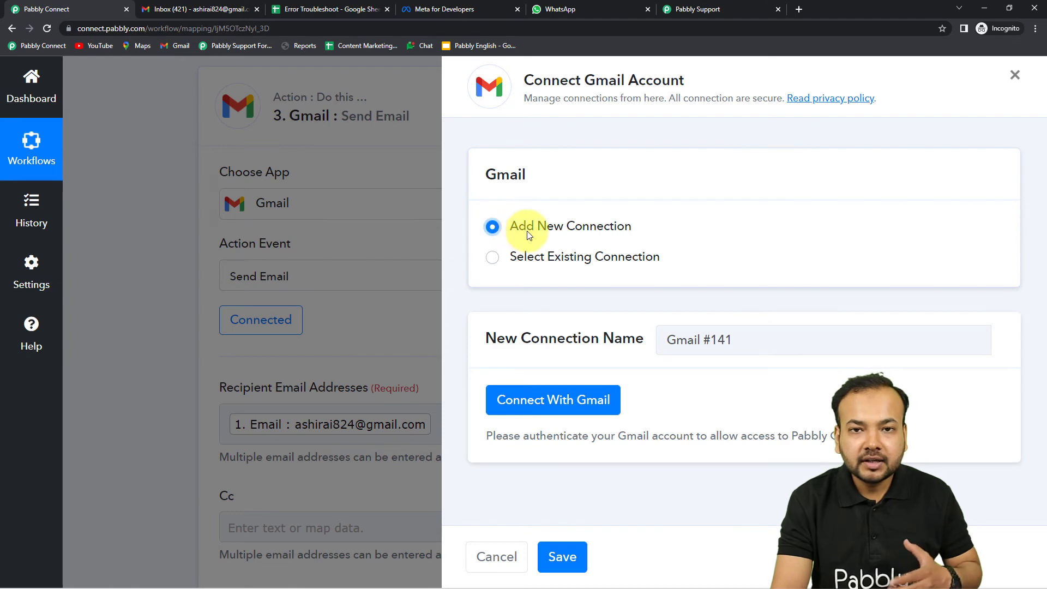
{"action": "left_click", "coordinate": [546, 402]}
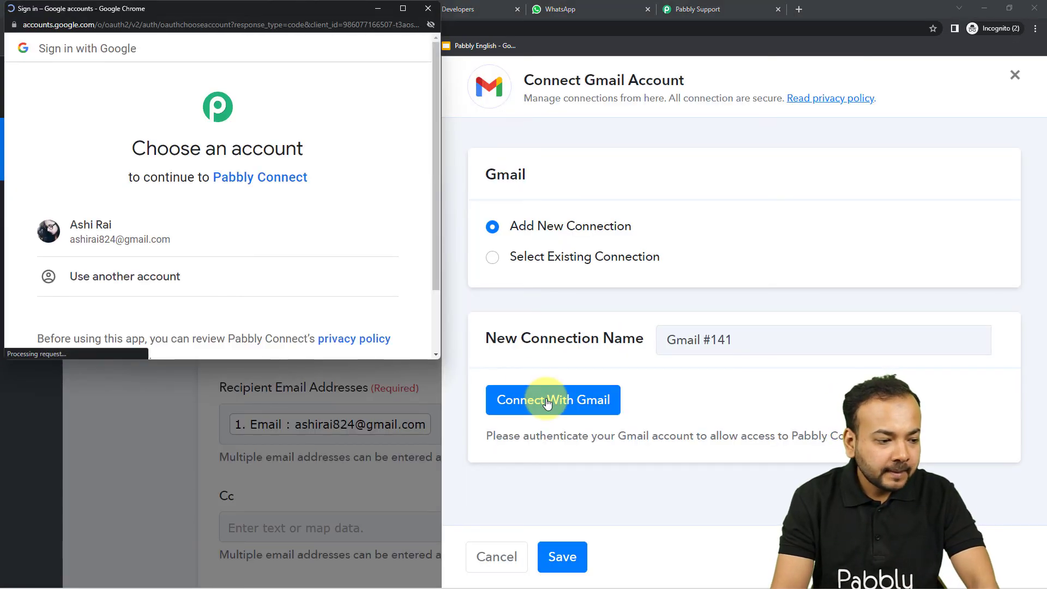
{"action": "left_click", "coordinate": [158, 241]}
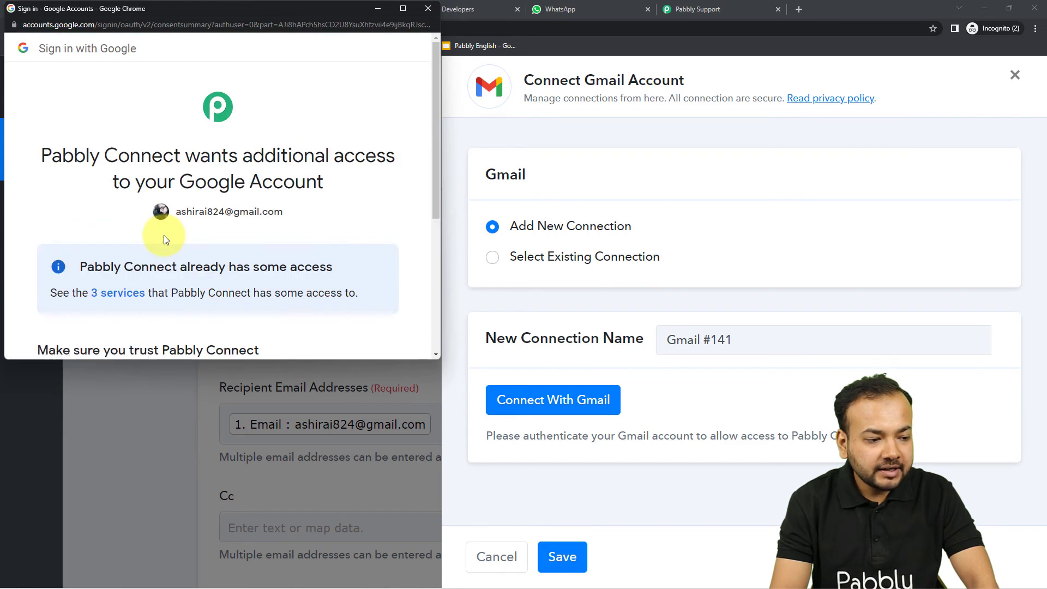
{"action": "scroll", "coordinate": [163, 234], "scroll_direction": "down", "scroll_amount": 1}
{"action": "scroll", "coordinate": [195, 235], "scroll_direction": "down", "scroll_amount": 3}
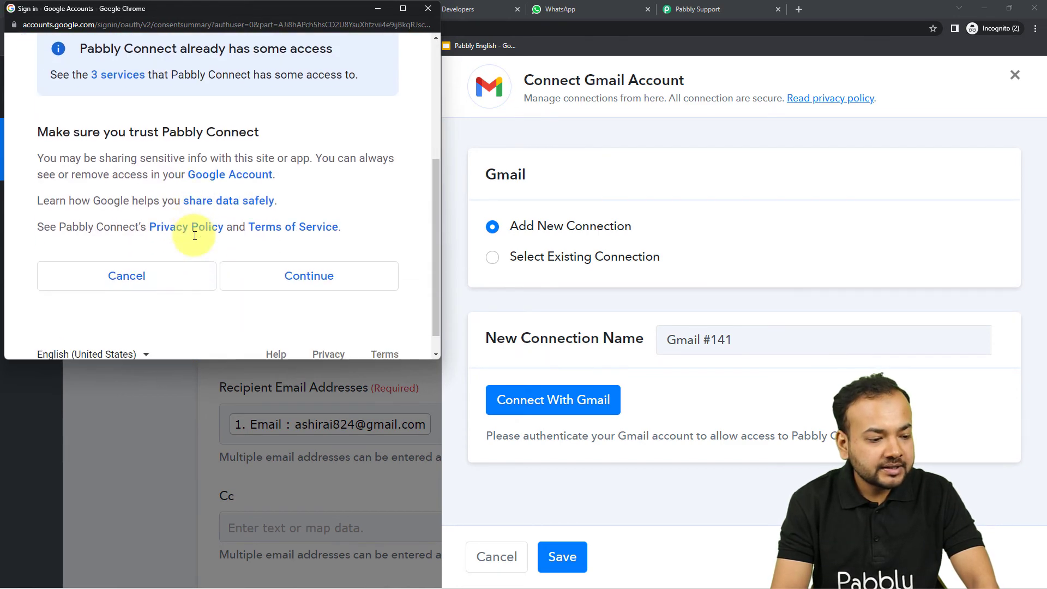
{"action": "left_click", "coordinate": [308, 276]}
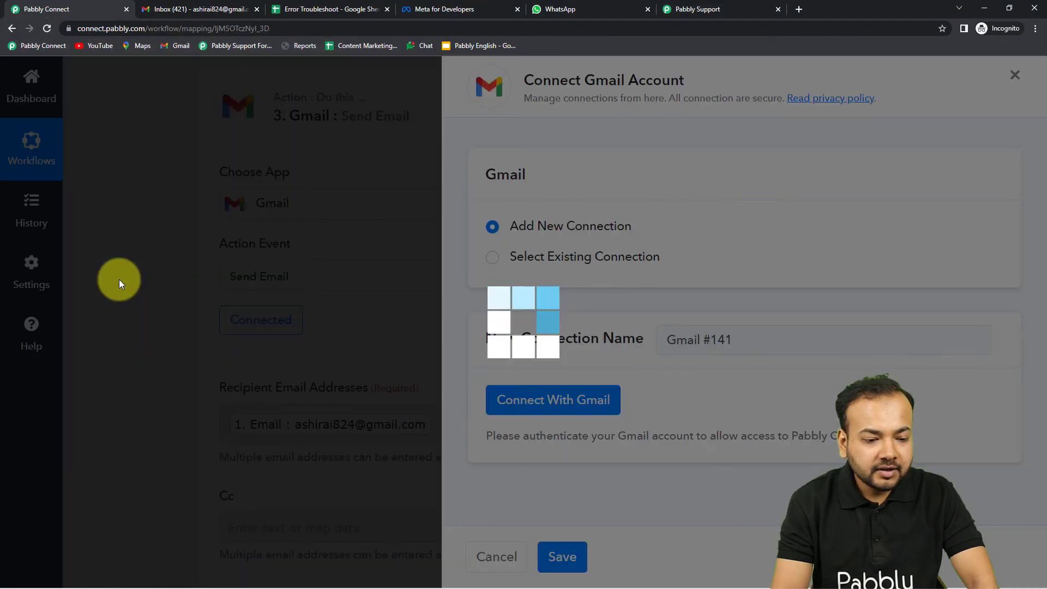
Step: Collapse the Gmail and WhatsApp action steps and return to the Error Troubleshoot spreadsheet
{"action": "scroll", "coordinate": [119, 279], "scroll_direction": "down", "scroll_amount": 1}
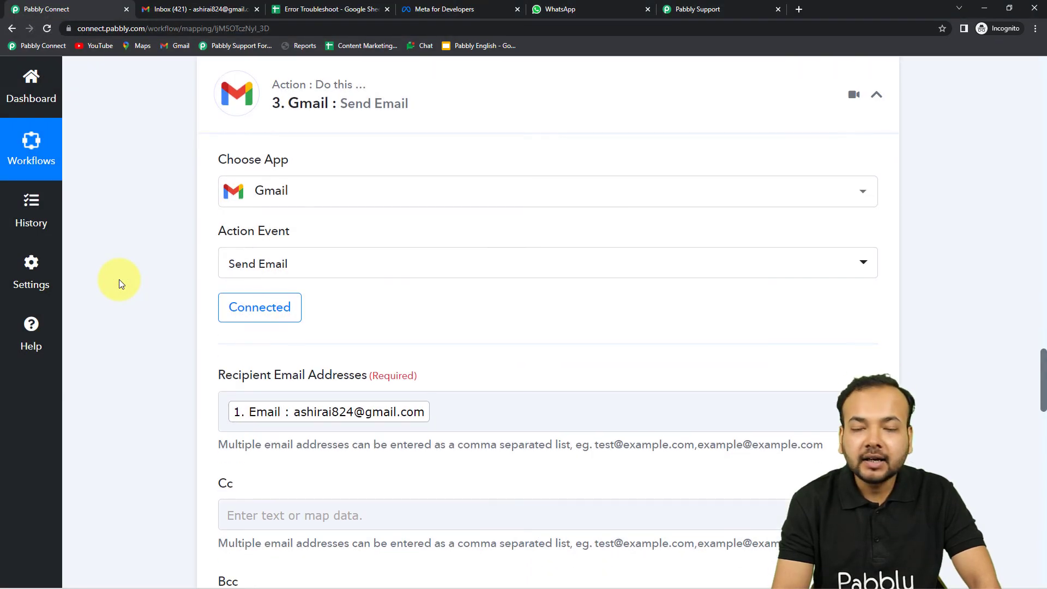
{"action": "scroll", "coordinate": [119, 280], "scroll_direction": "up", "scroll_amount": 3}
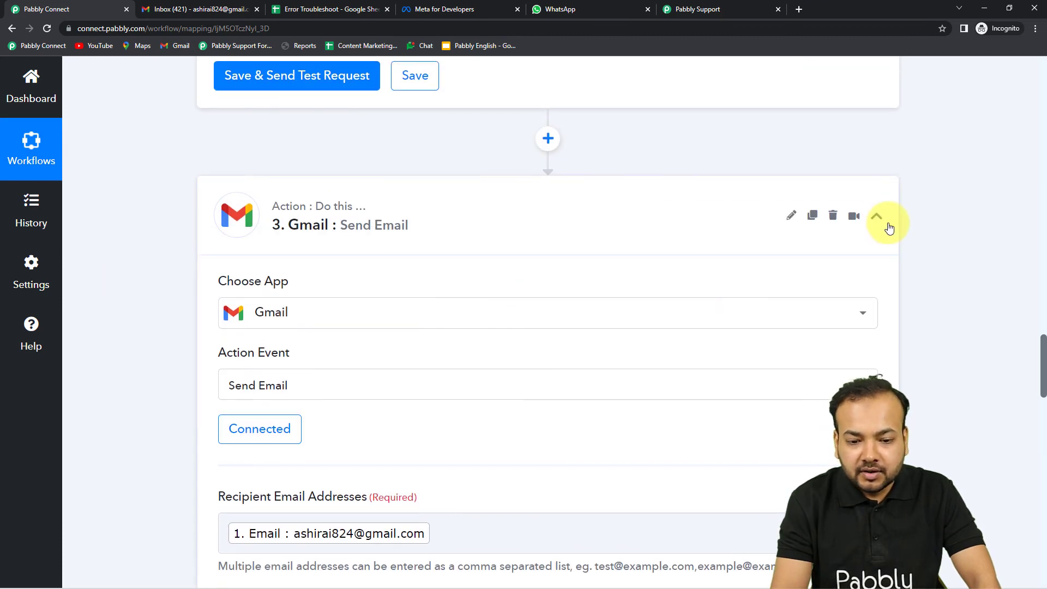
{"action": "left_click", "coordinate": [878, 218]}
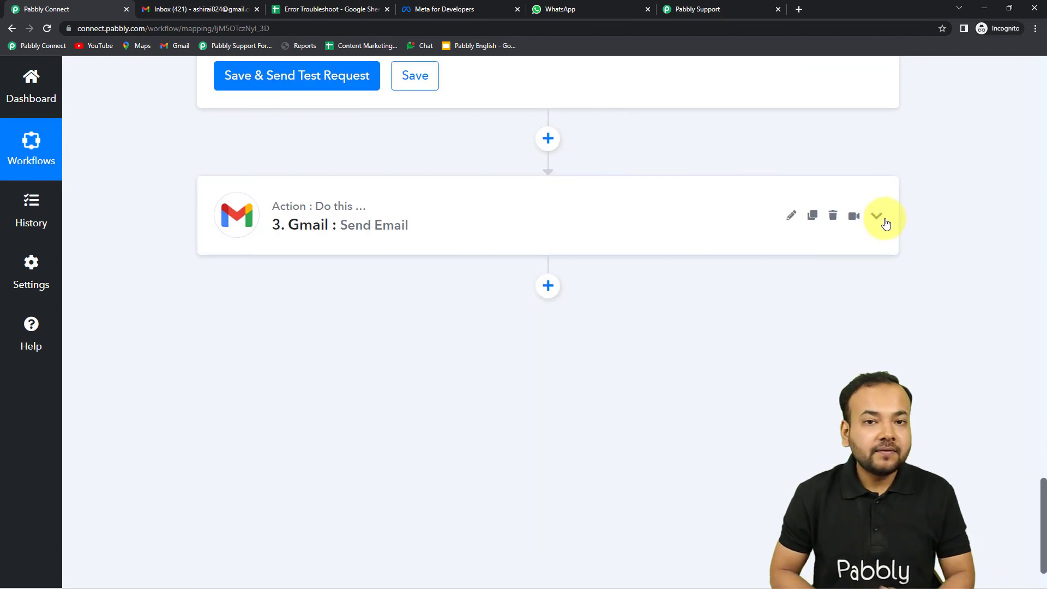
{"action": "scroll", "coordinate": [887, 224], "scroll_direction": "up", "scroll_amount": 15}
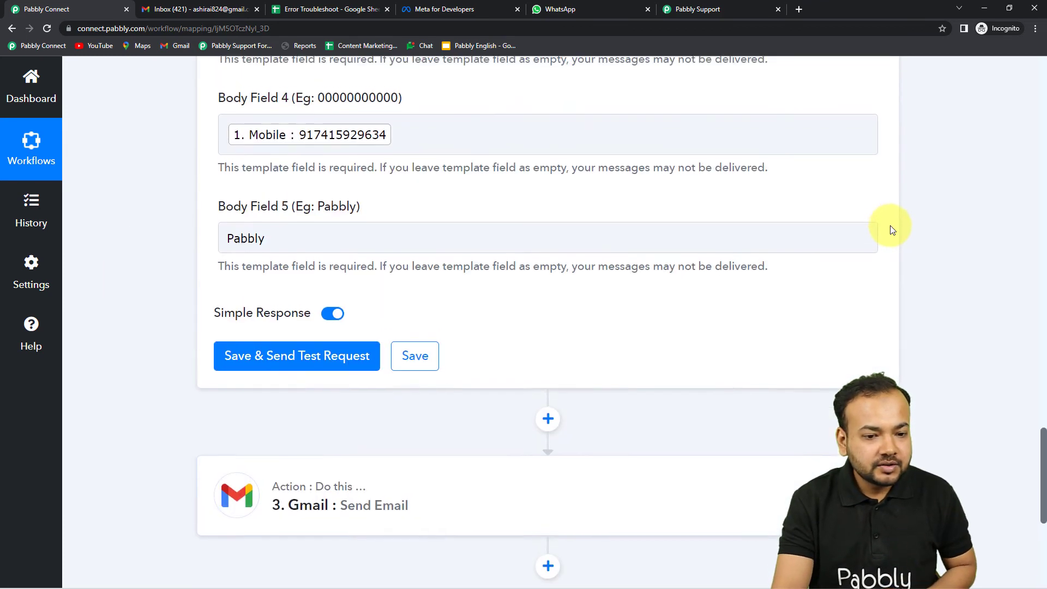
{"action": "scroll", "coordinate": [883, 198], "scroll_direction": "up", "scroll_amount": 10}
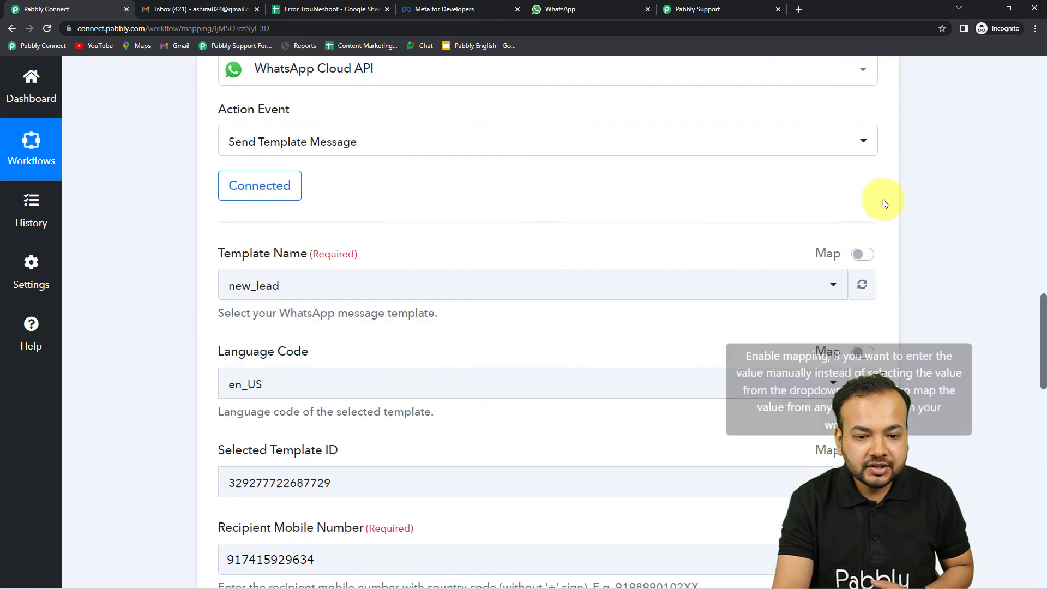
{"action": "left_click", "coordinate": [880, 315]}
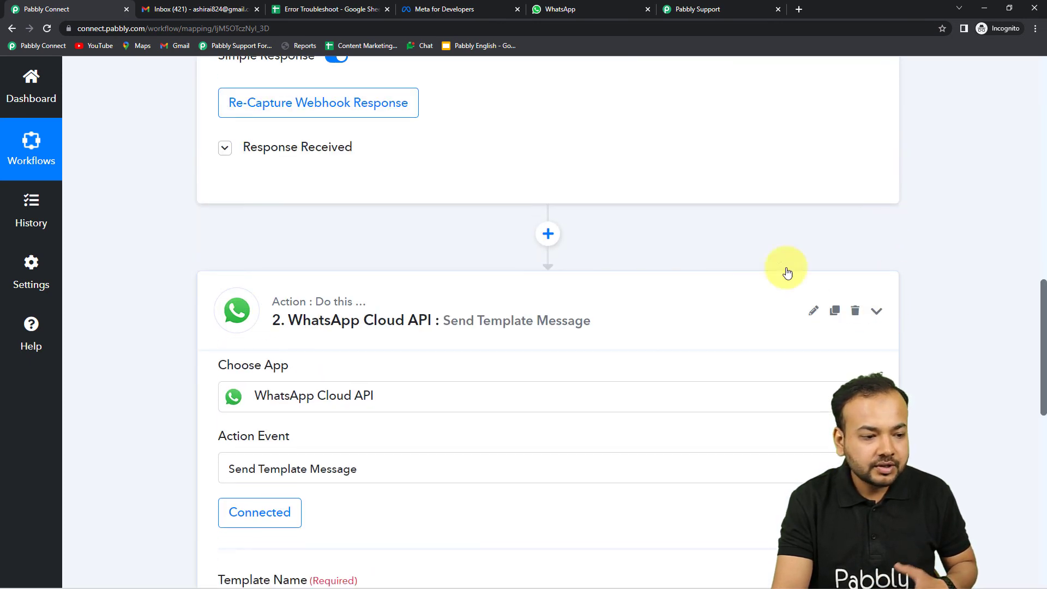
{"action": "left_click", "coordinate": [306, 11]}
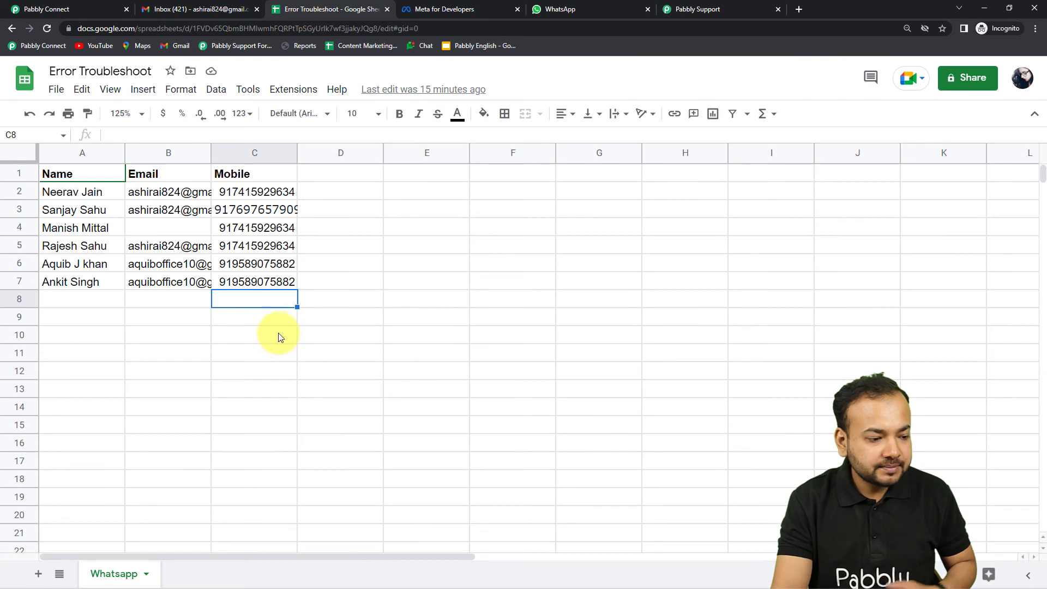
Step: Enter a new lead's name, e-mail and mobile number in cells A8–C8, then switch to WhatsApp Web
{"action": "left_click", "coordinate": [92, 302]}
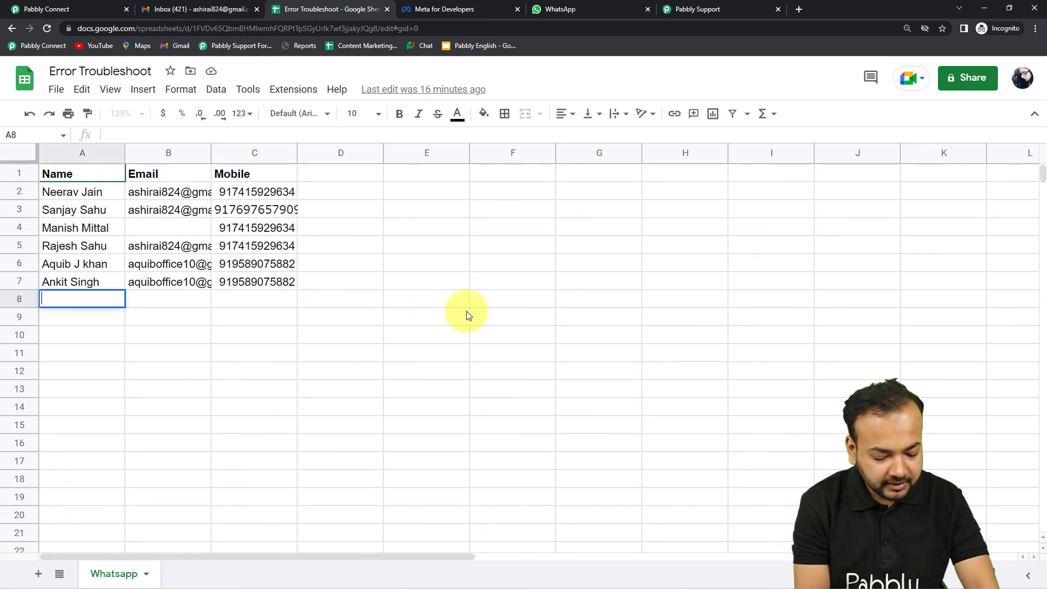
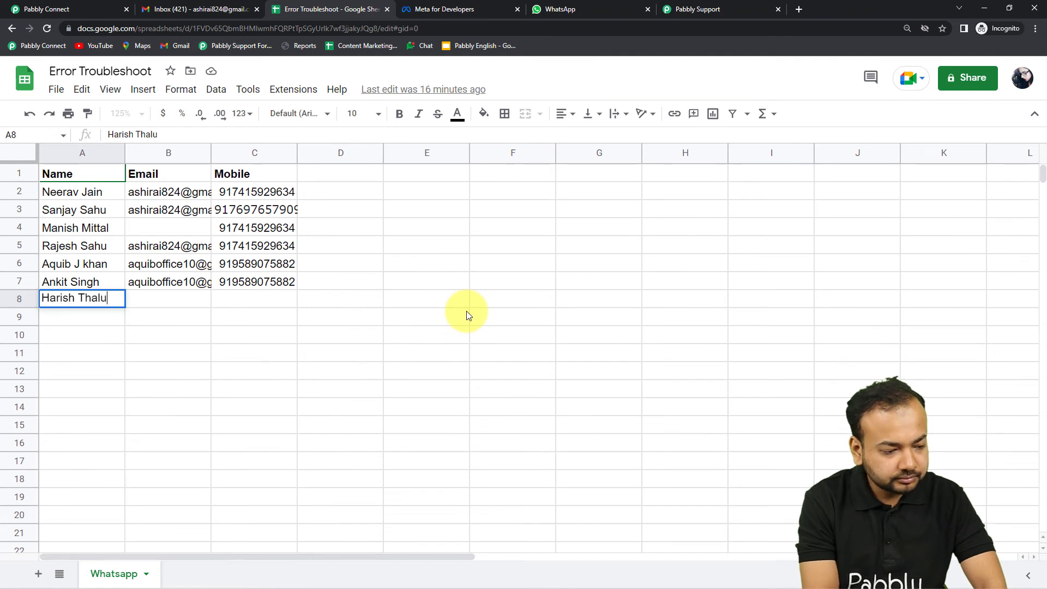
{"action": "type", "text": "u"}
{"action": "key", "text": "BackSpace"}
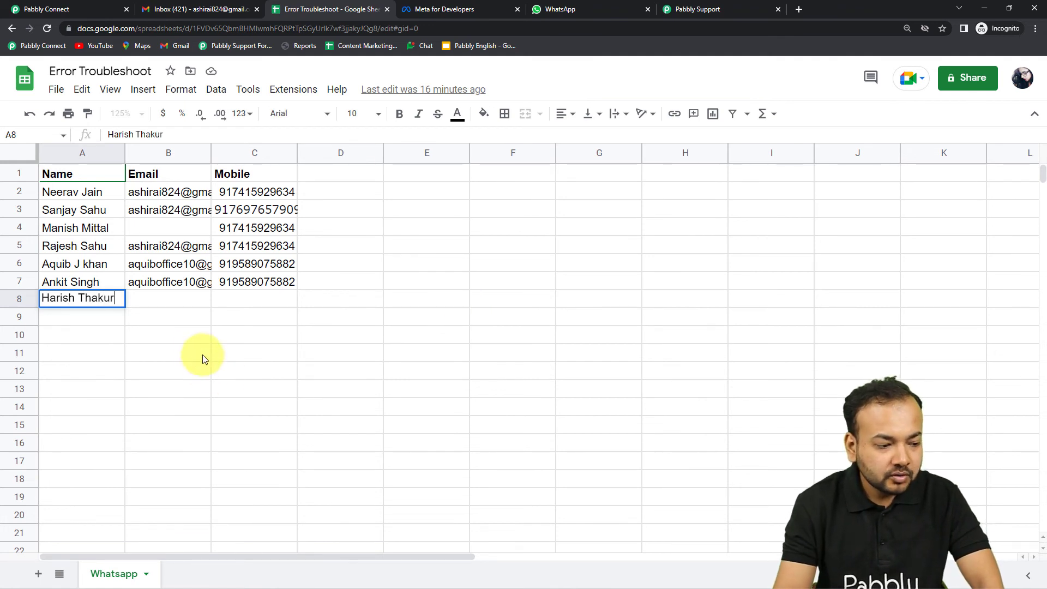
{"action": "double_click", "coordinate": [156, 298]}
{"action": "type", "text": "aqui"}
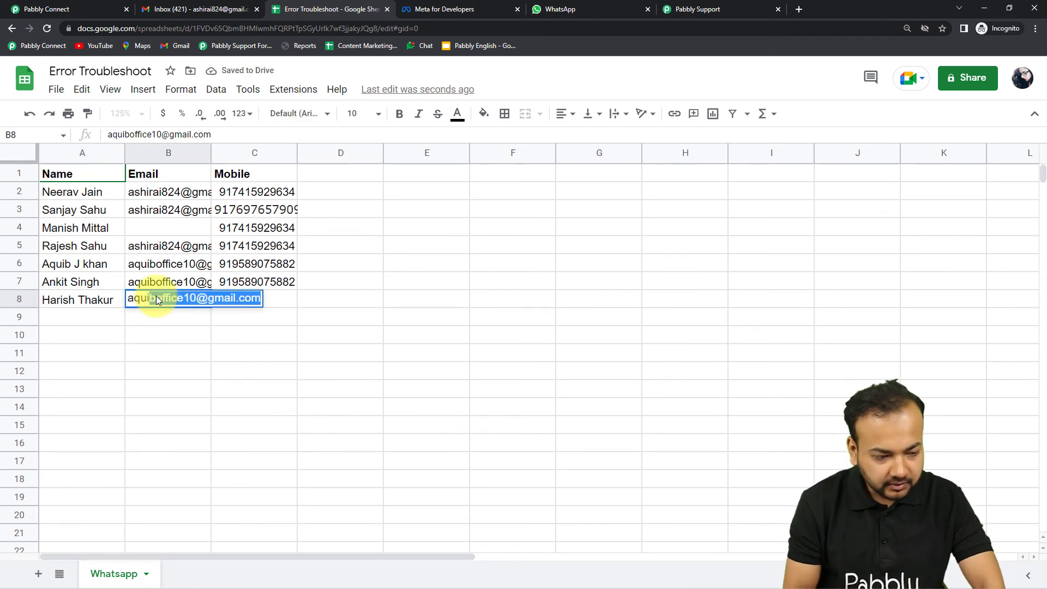
{"action": "key", "text": "Right"}
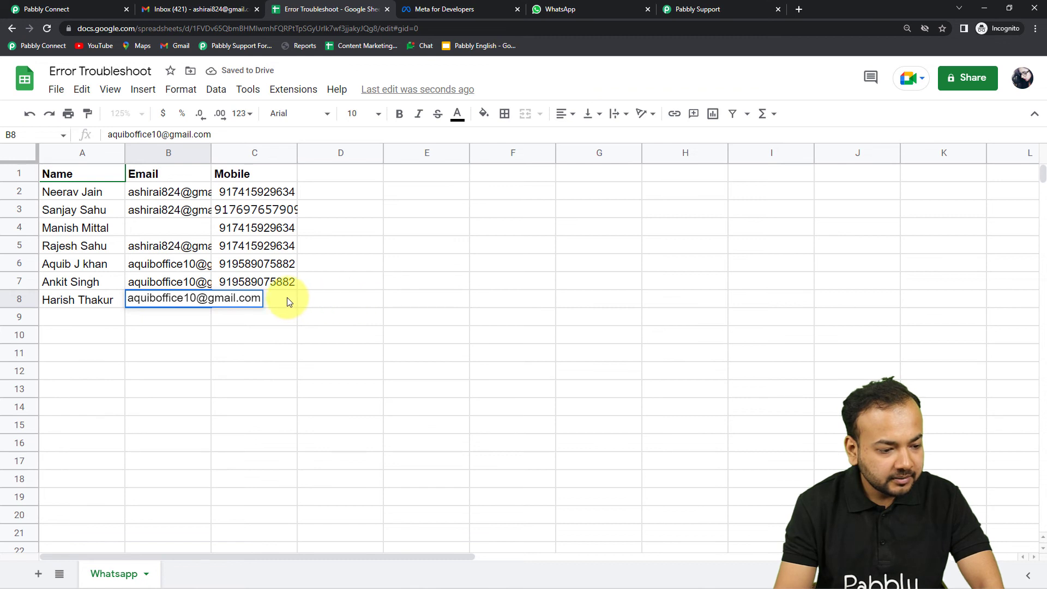
{"action": "double_click", "coordinate": [287, 296]}
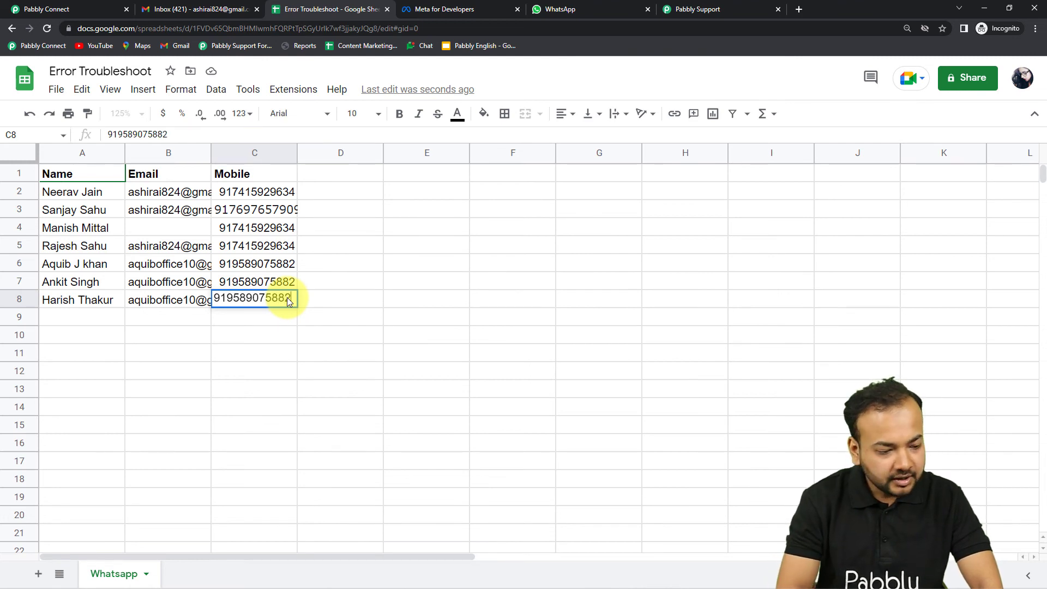
{"action": "key", "text": "Return"}
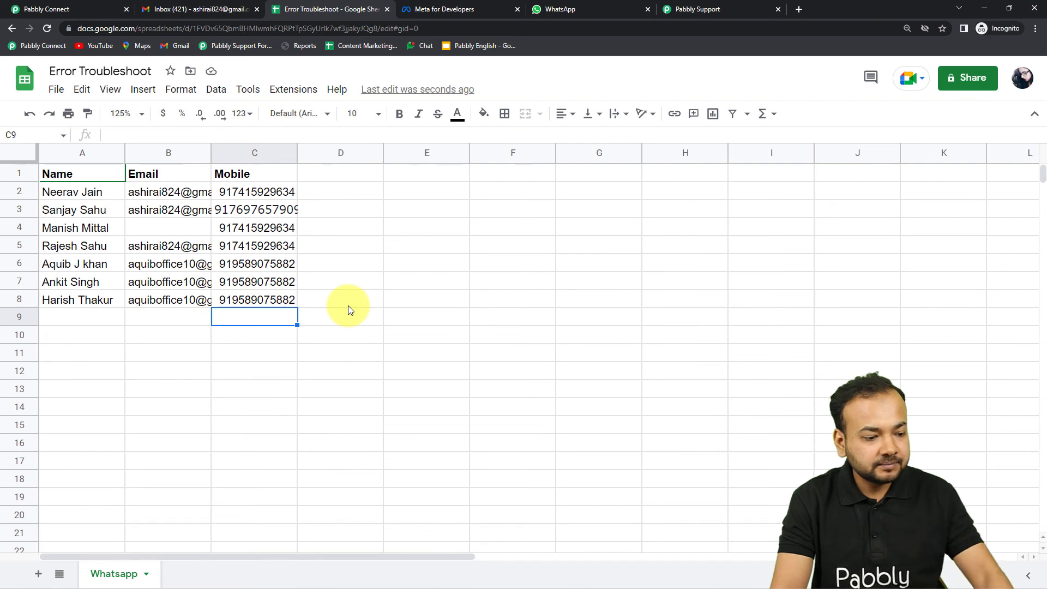
{"action": "left_click", "coordinate": [567, 9]}
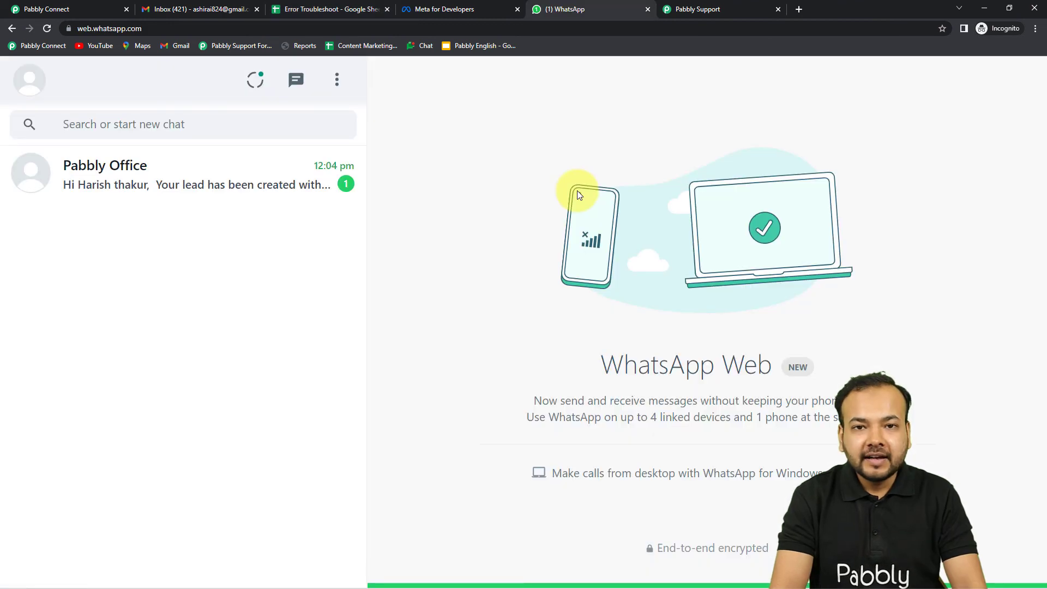
Step: Read the new-lead message in the Pabbly Office chat and open the Lead Created email in Gmail
{"action": "left_click", "coordinate": [221, 197]}
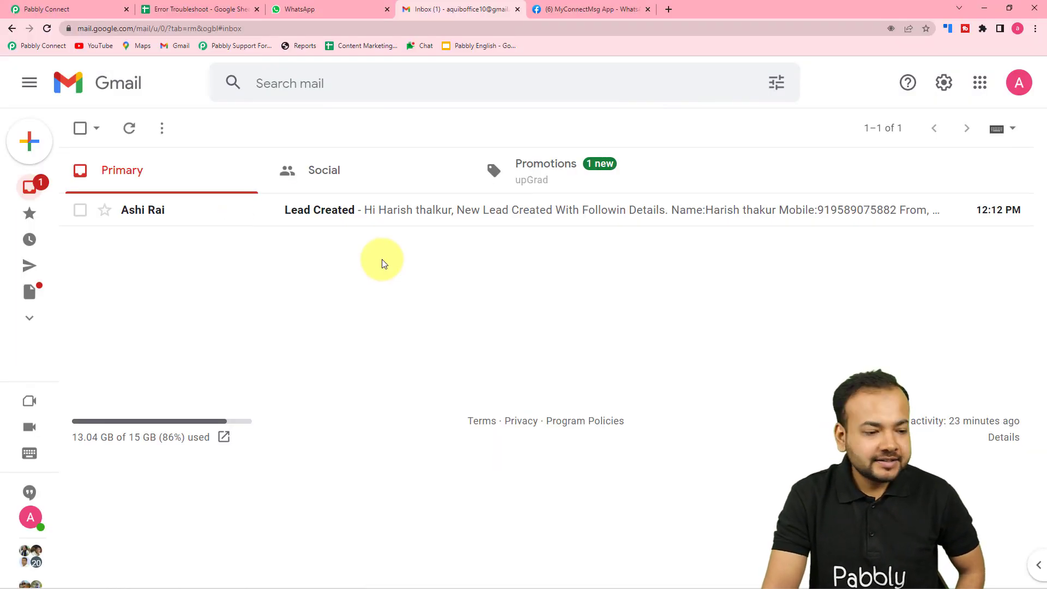
{"action": "left_click", "coordinate": [369, 218]}
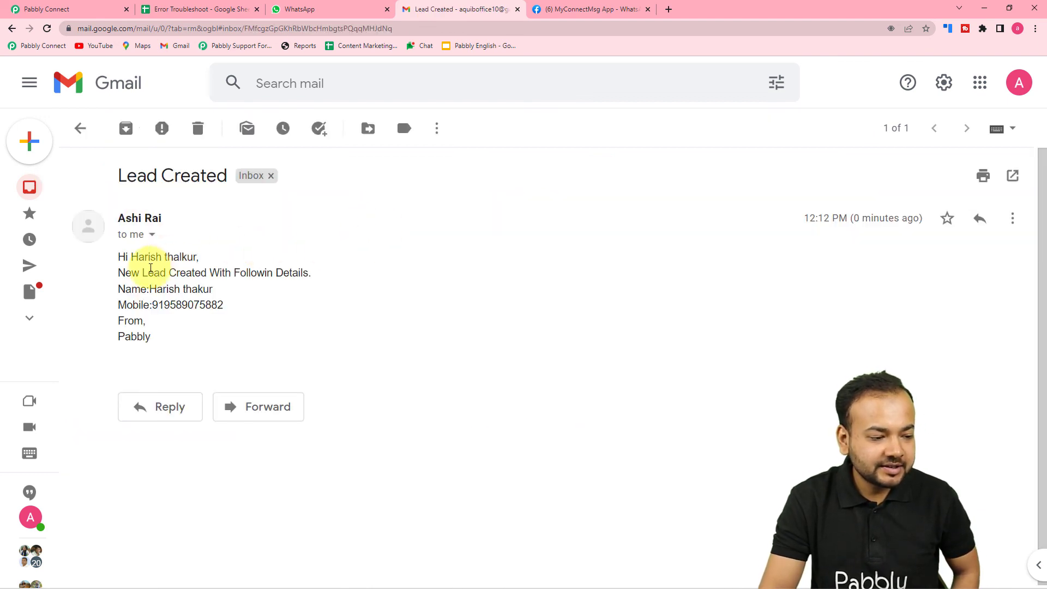